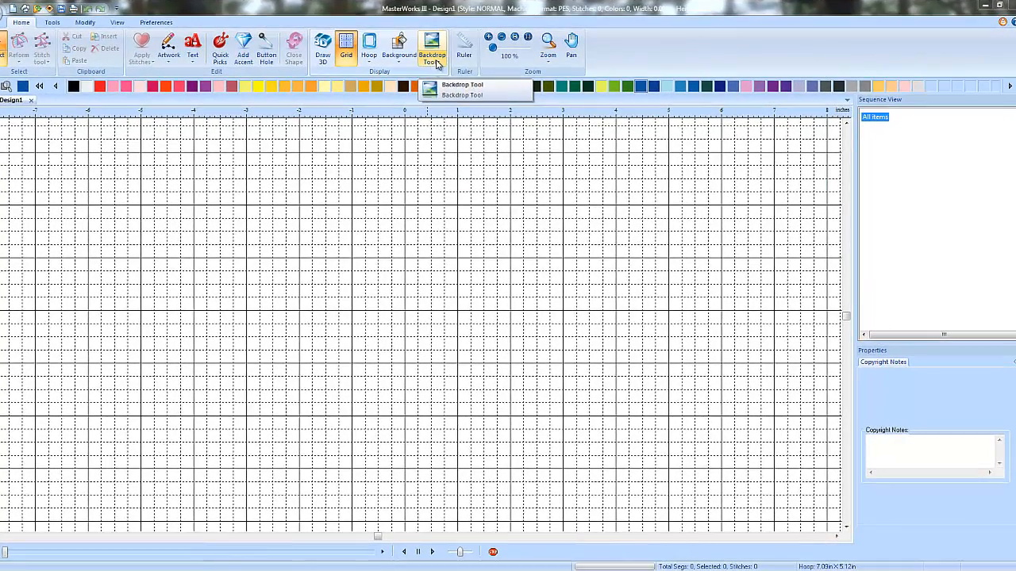
- Load the skull-with-wings-1003186 image as the design's backdrop
{"action": "left_click", "coordinate": [437, 64]}
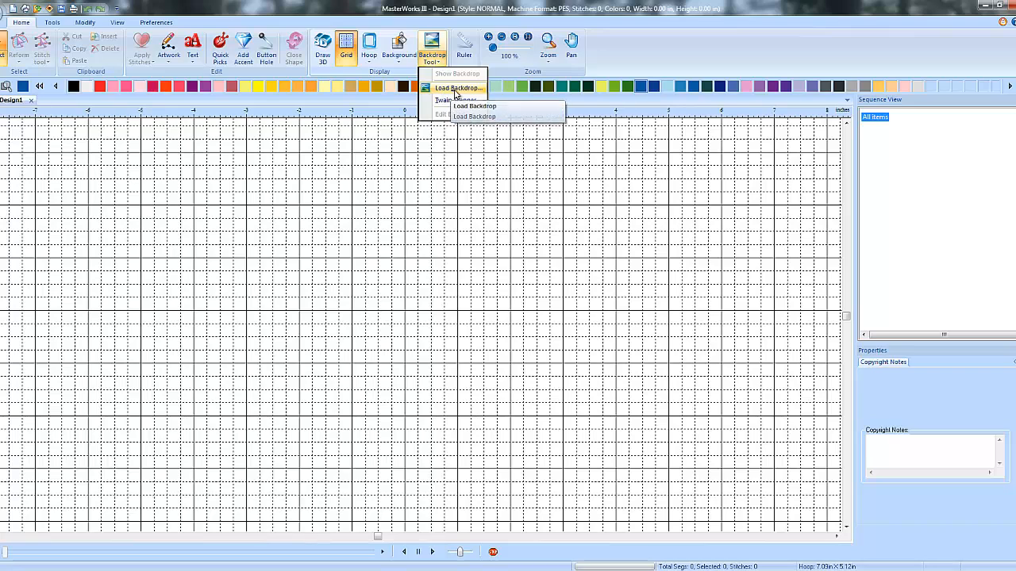
{"action": "left_click", "coordinate": [456, 89]}
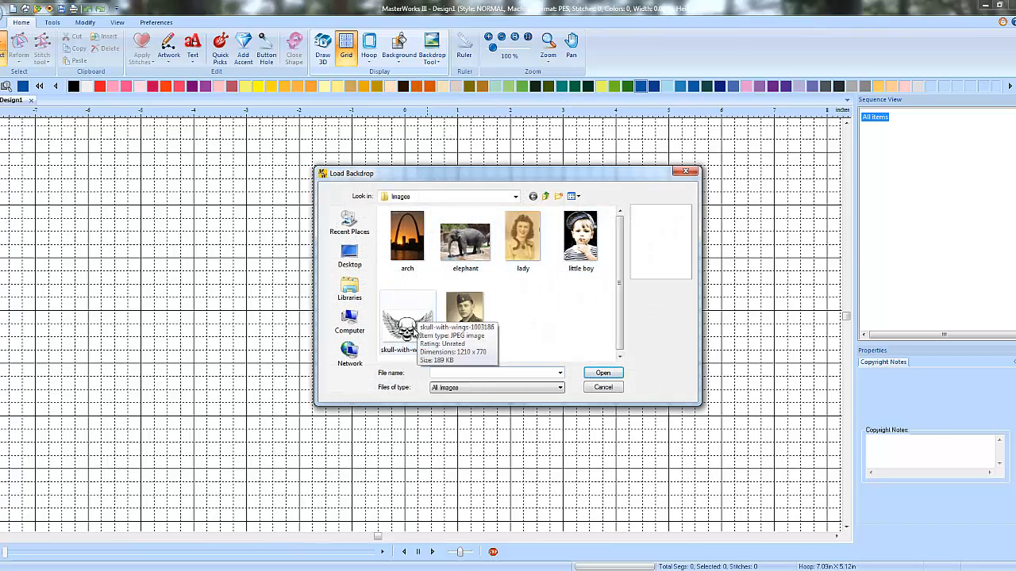
{"action": "left_click", "coordinate": [407, 324]}
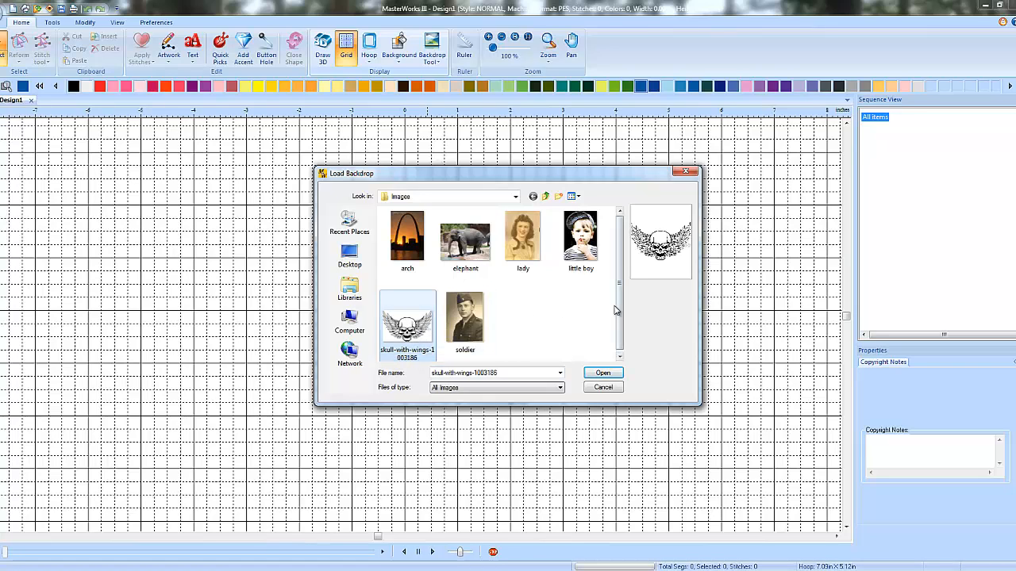
{"action": "left_click", "coordinate": [603, 374]}
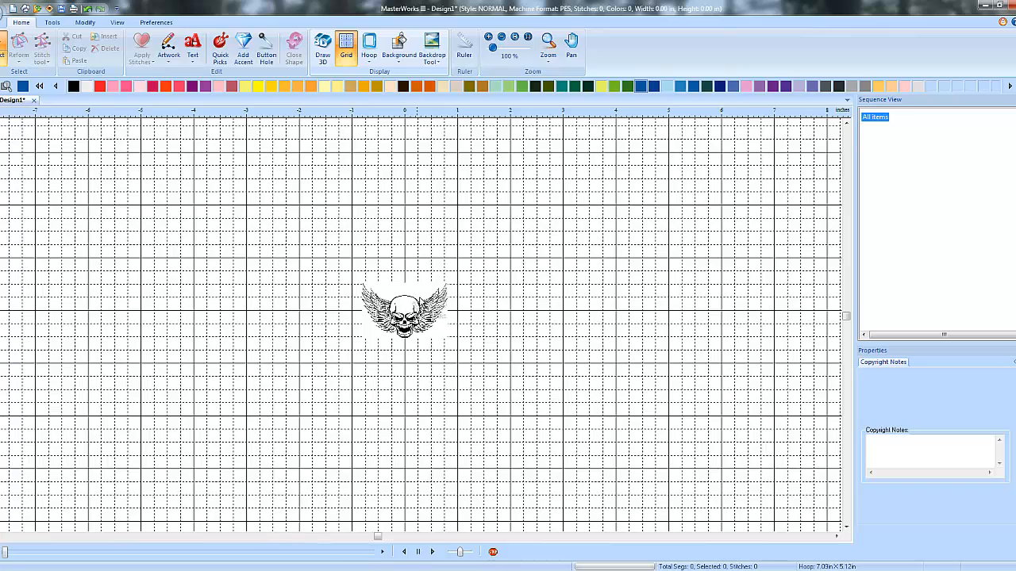
- Set the skull backdrop's width to 6.00 in
{"action": "left_click", "coordinate": [433, 49]}
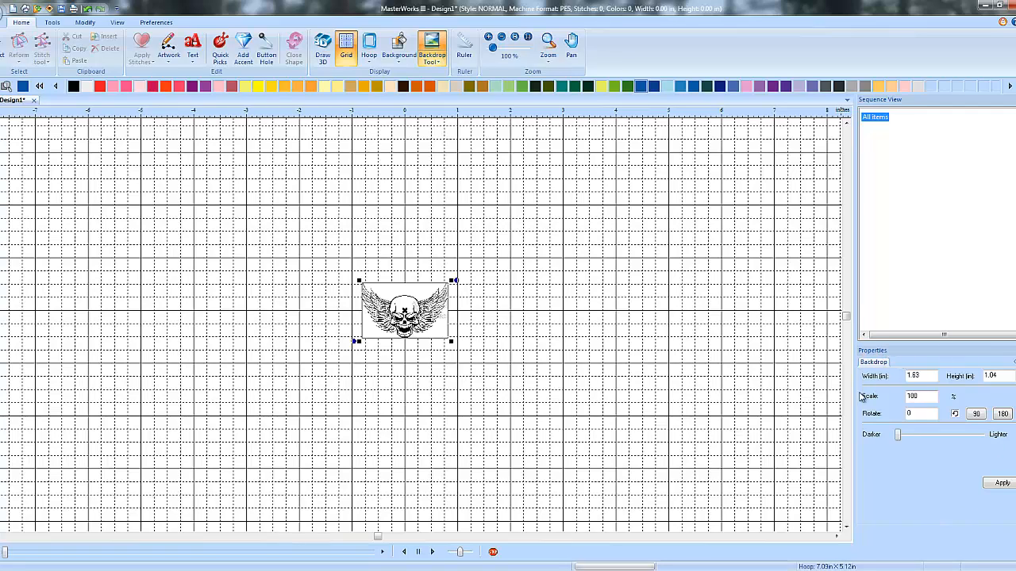
{"action": "left_click", "coordinate": [926, 376]}
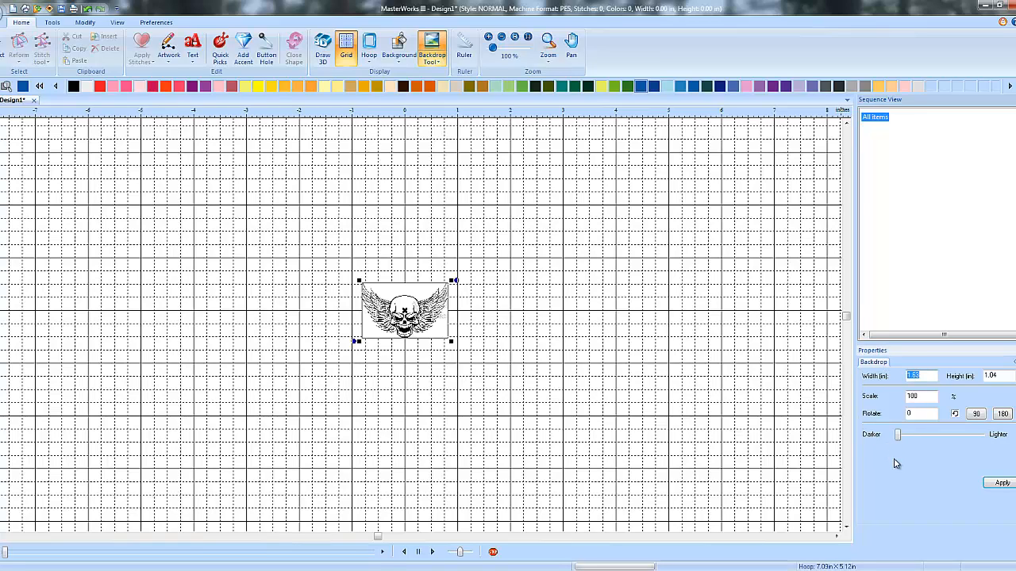
{"action": "type", "text": "8"}
{"action": "left_click", "coordinate": [1002, 484]}
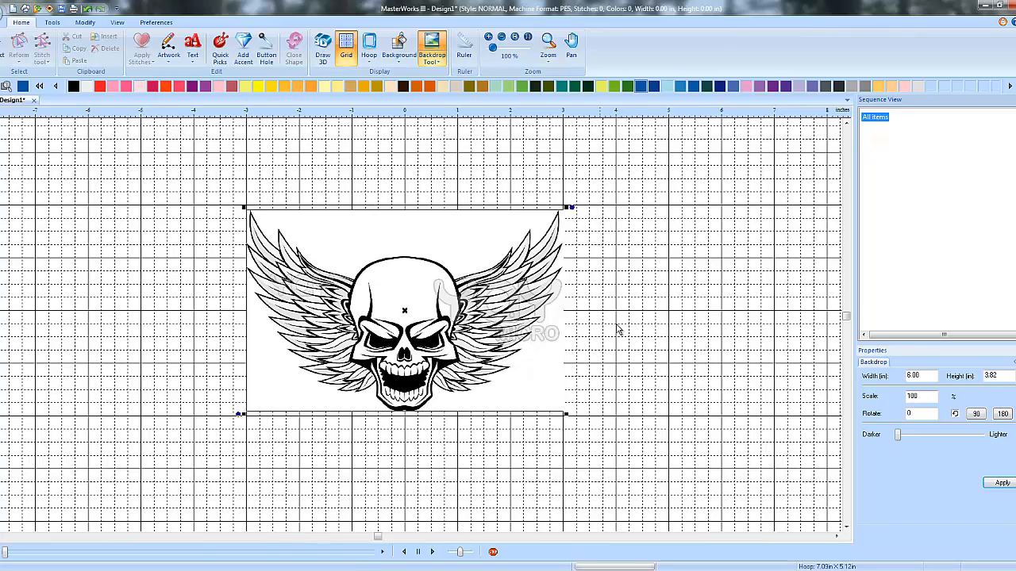
- Trace the outline of the wing on the right of the skull with the Line artwork tool, following each feather tip, and close the shape
{"action": "scroll", "coordinate": [422, 331], "scroll_direction": "up", "scroll_amount": 1}
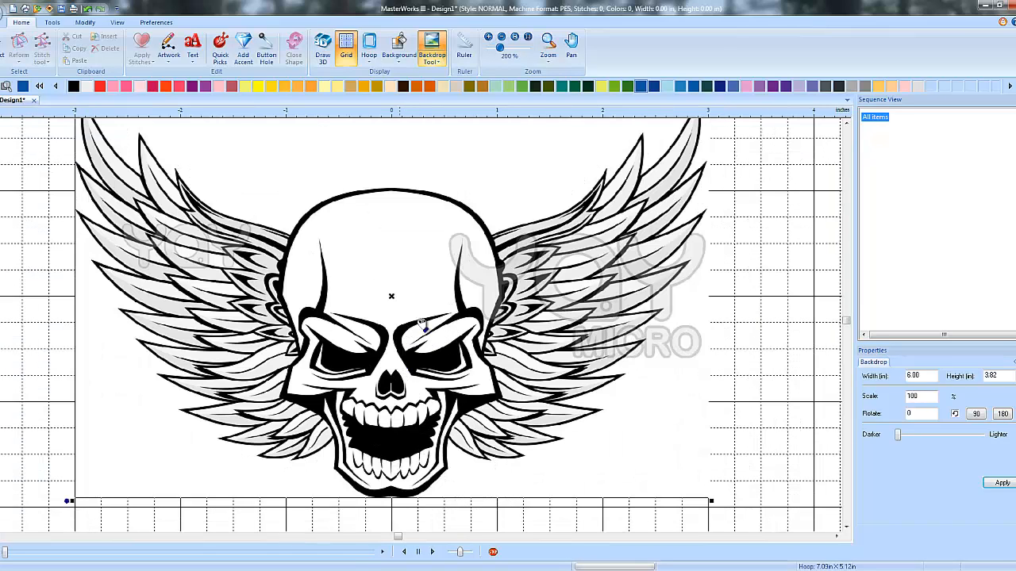
{"action": "left_click", "coordinate": [847, 121]}
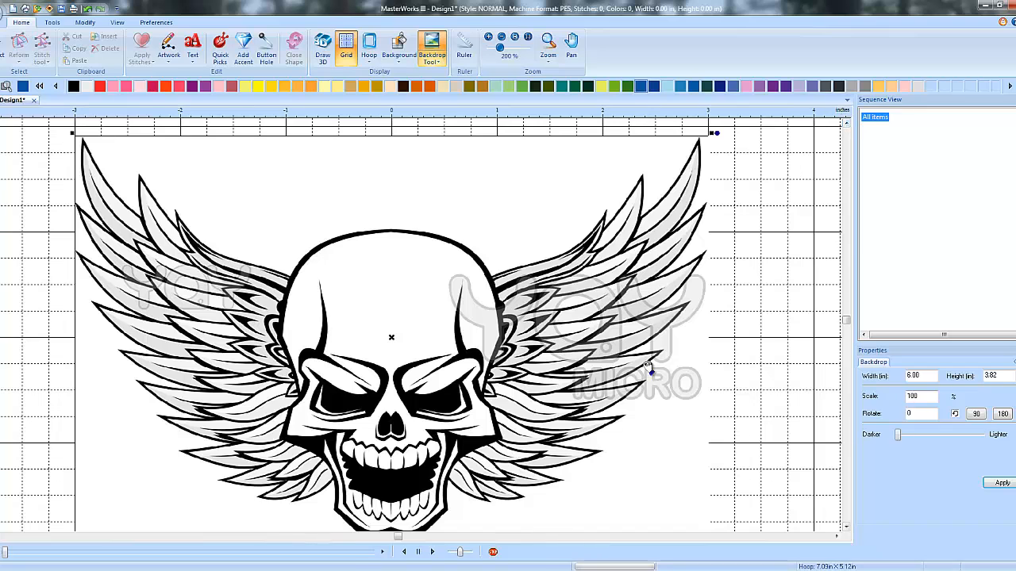
{"action": "left_click", "coordinate": [846, 526]}
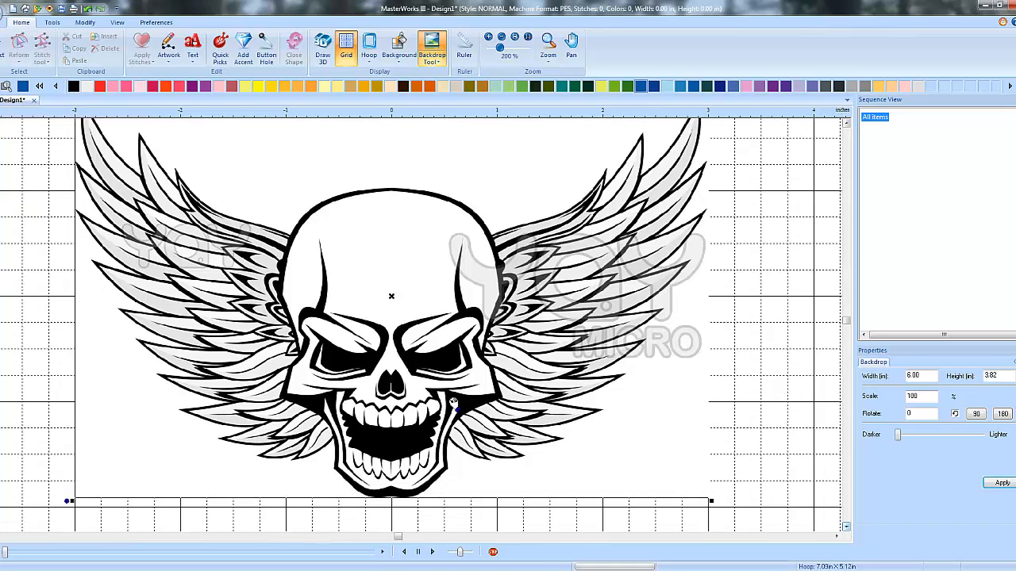
{"action": "scroll", "coordinate": [453, 404], "scroll_direction": "down", "scroll_amount": 1}
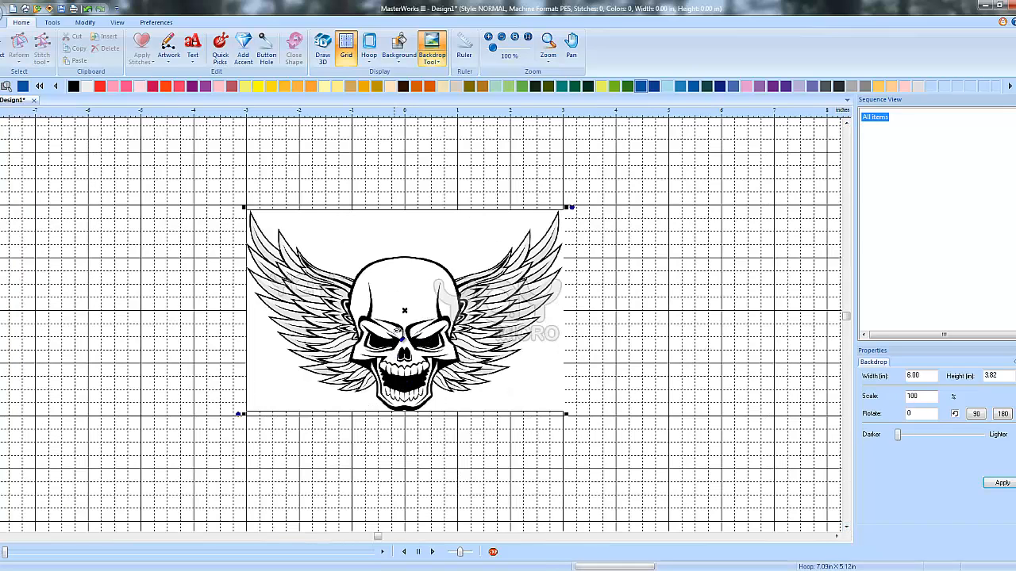
{"action": "scroll", "coordinate": [397, 331], "scroll_direction": "up", "scroll_amount": 1}
{"action": "left_click", "coordinate": [847, 127]}
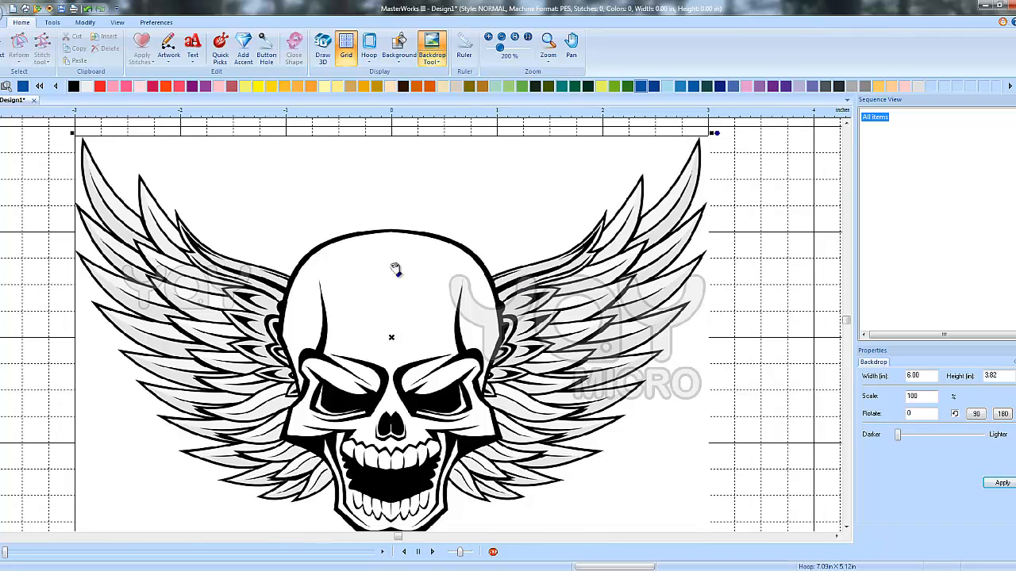
{"action": "left_click", "coordinate": [168, 47]}
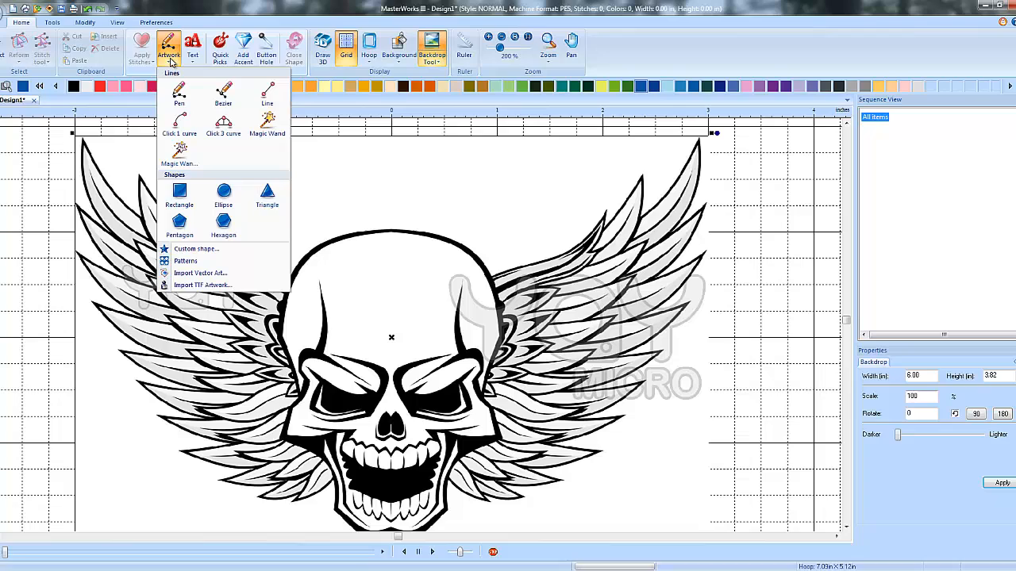
{"action": "left_click", "coordinate": [269, 102]}
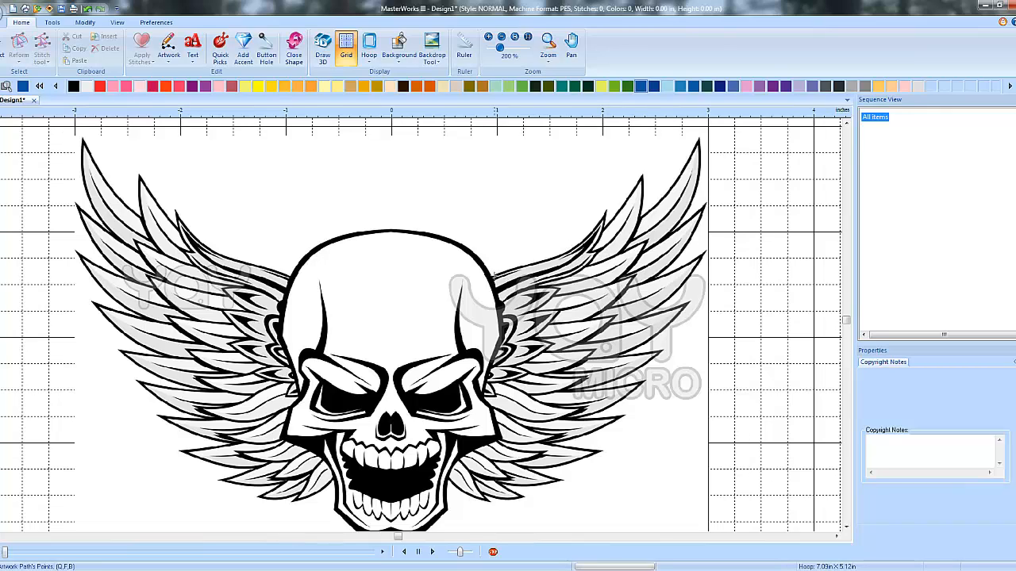
{"action": "left_click", "coordinate": [492, 277]}
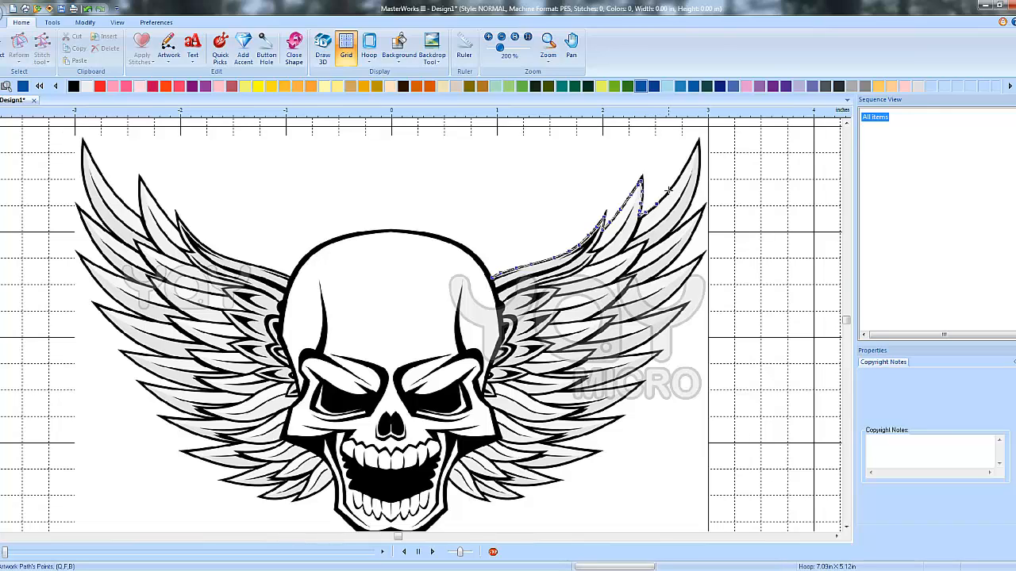
{"action": "left_click", "coordinate": [669, 191]}
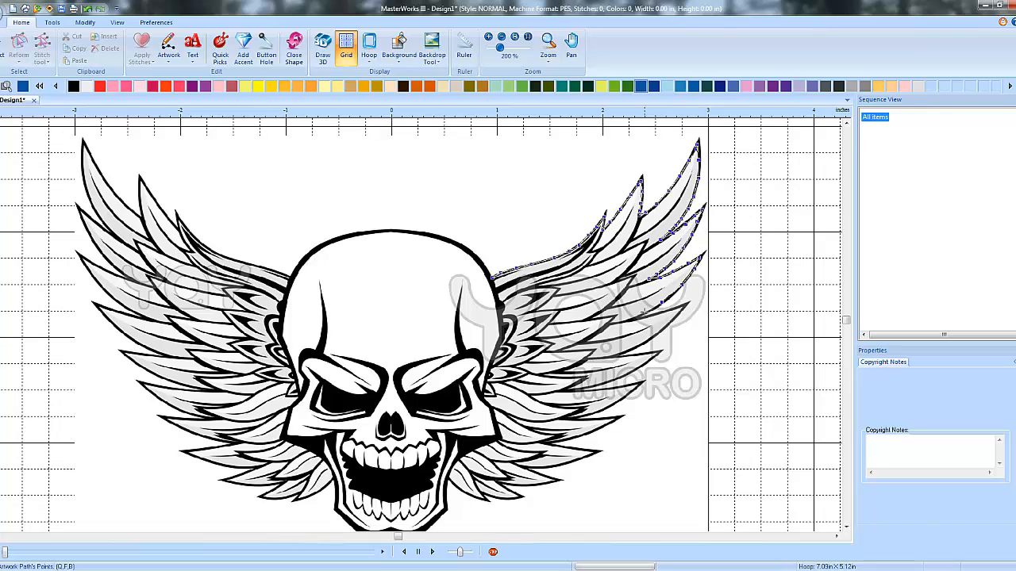
{"action": "left_click", "coordinate": [625, 322]}
{"action": "left_click", "coordinate": [641, 319]}
{"action": "left_click", "coordinate": [659, 315]}
{"action": "left_click", "coordinate": [688, 306]}
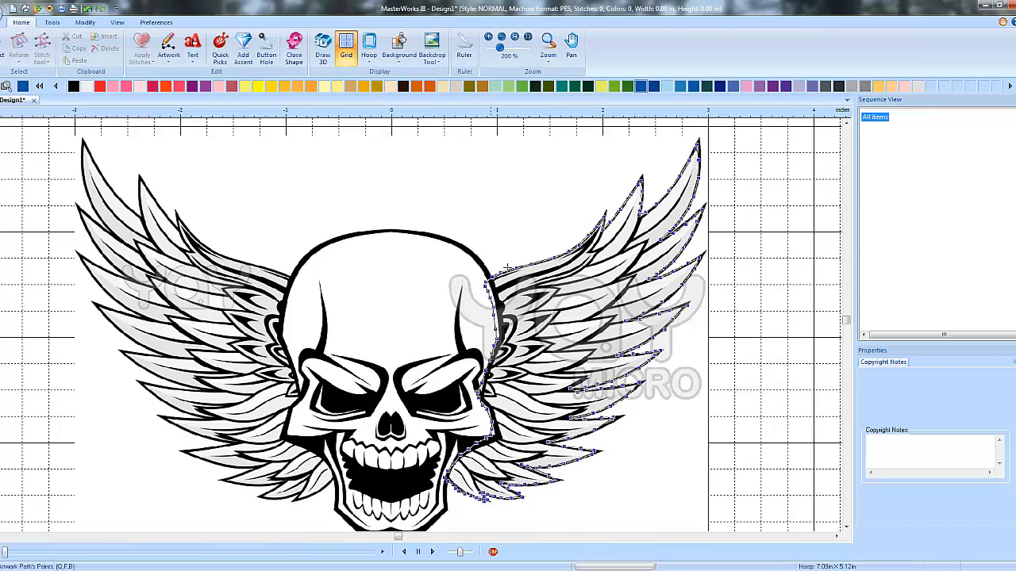
{"action": "right_click", "coordinate": [465, 209]}
{"action": "left_click", "coordinate": [298, 56]}
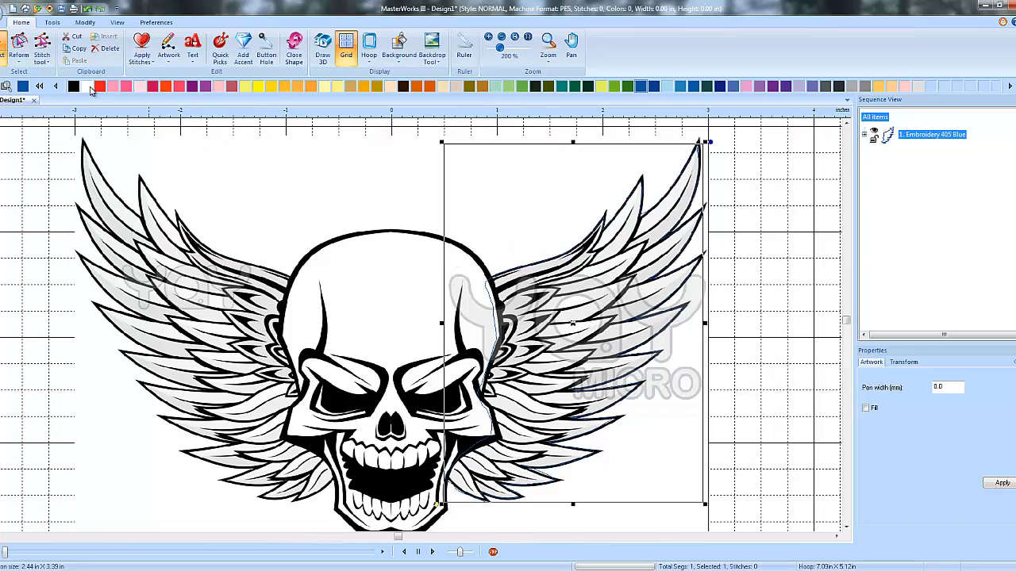
- Recolor the traced wing outline to white and apply a Standard fill stitch to it
{"action": "left_click", "coordinate": [88, 87]}
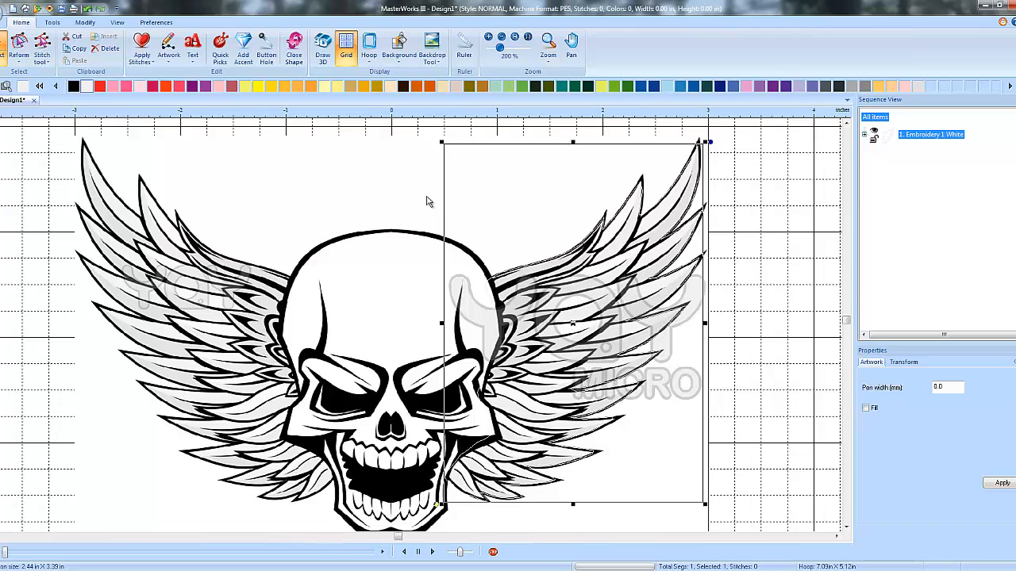
{"action": "left_click", "coordinate": [143, 57]}
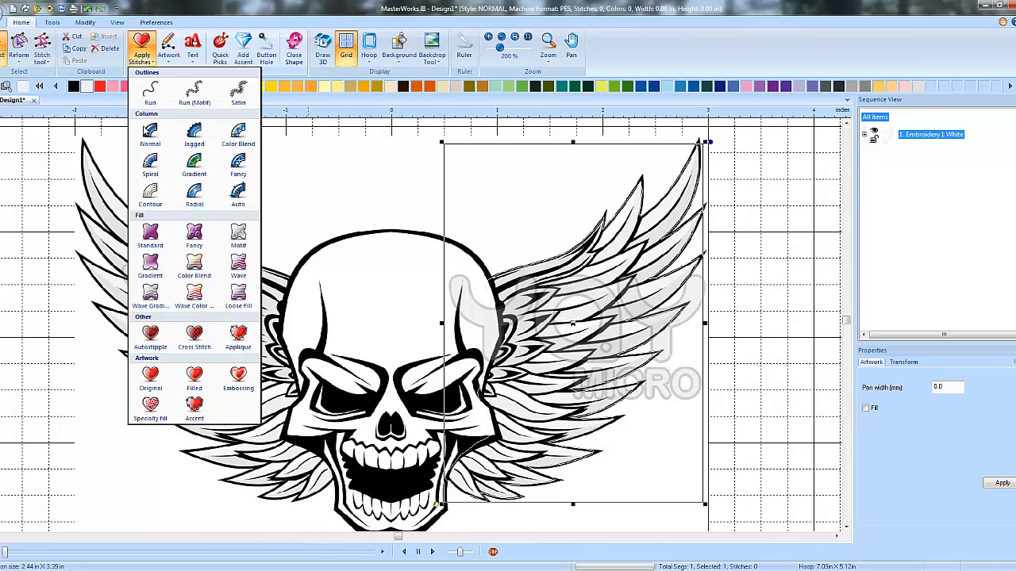
{"action": "left_click", "coordinate": [151, 238]}
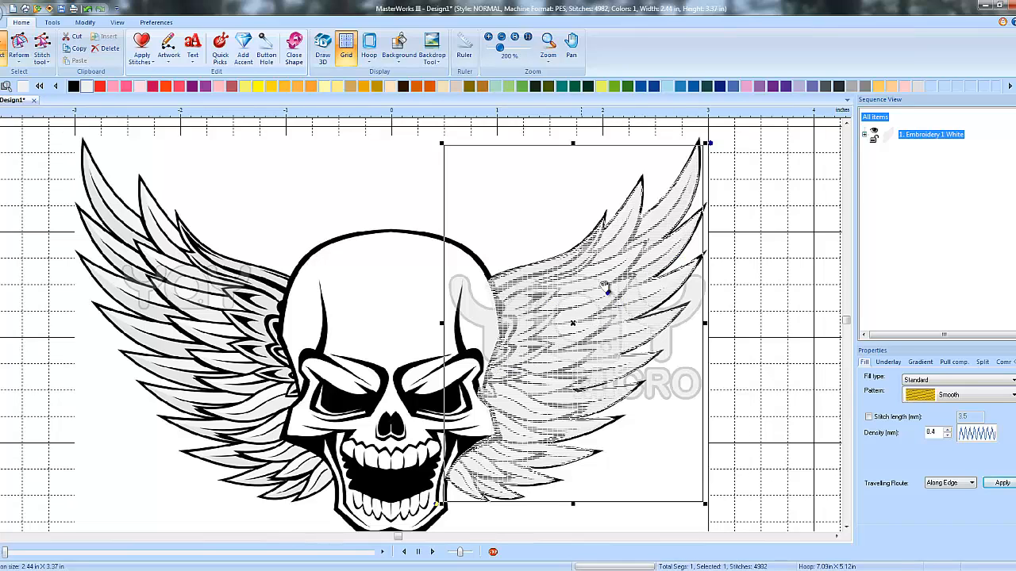
- Add an inclination line to the wing fill, running diagonally from beside the skull's eye up toward the outer feathers
{"action": "left_click", "coordinate": [19, 61]}
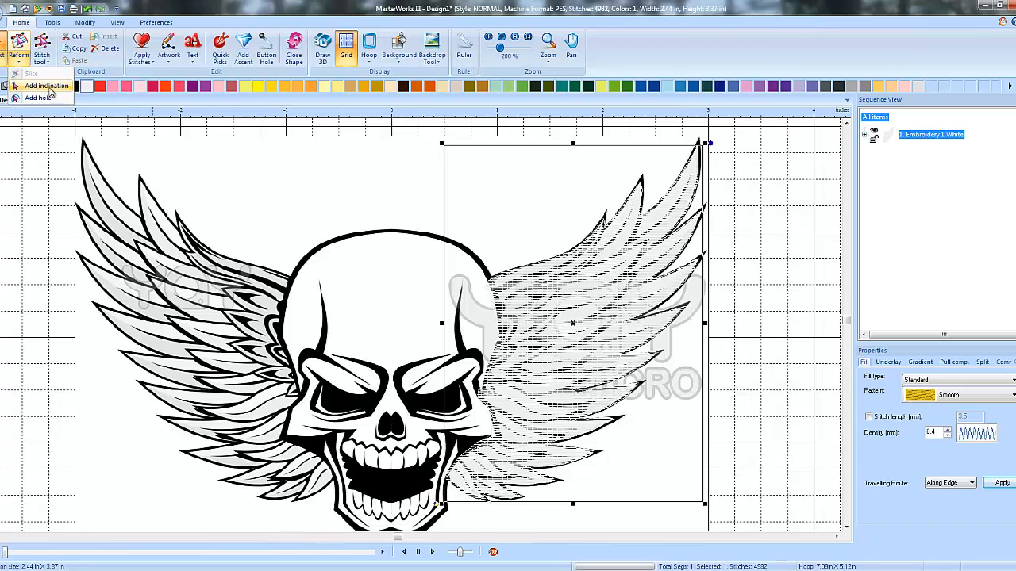
{"action": "left_click", "coordinate": [28, 87]}
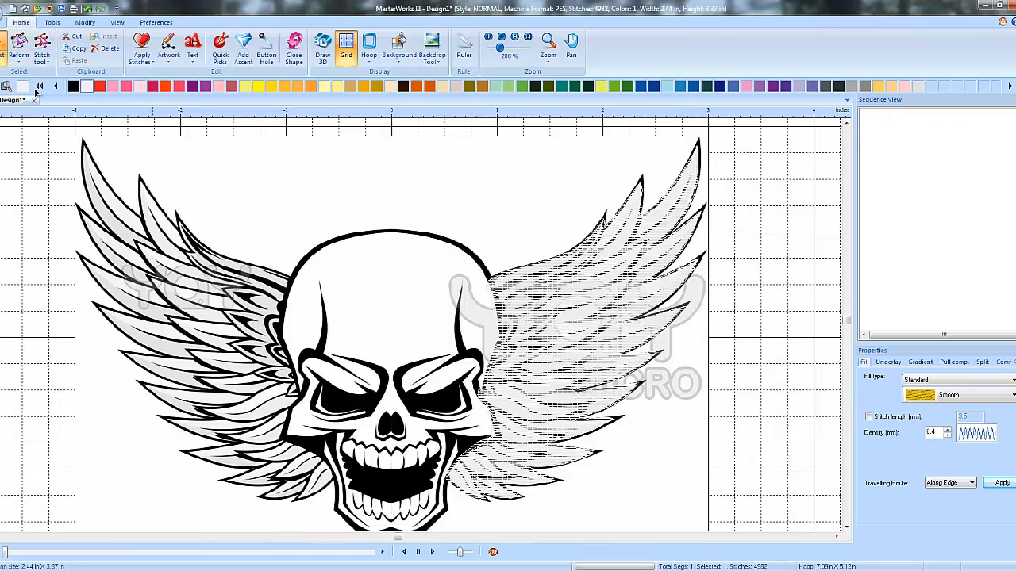
{"action": "left_click", "coordinate": [484, 373]}
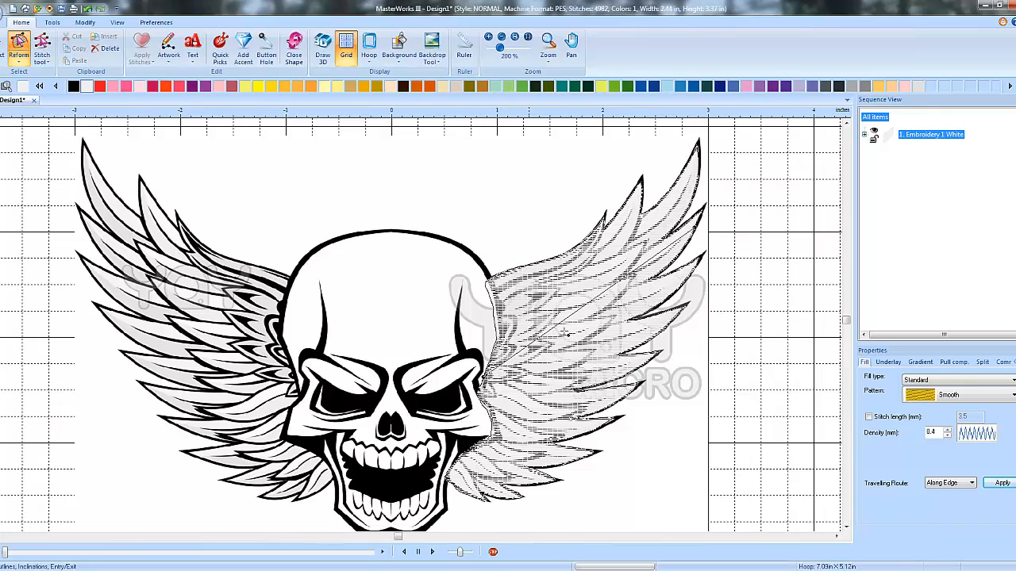
{"action": "right_click", "coordinate": [540, 205]}
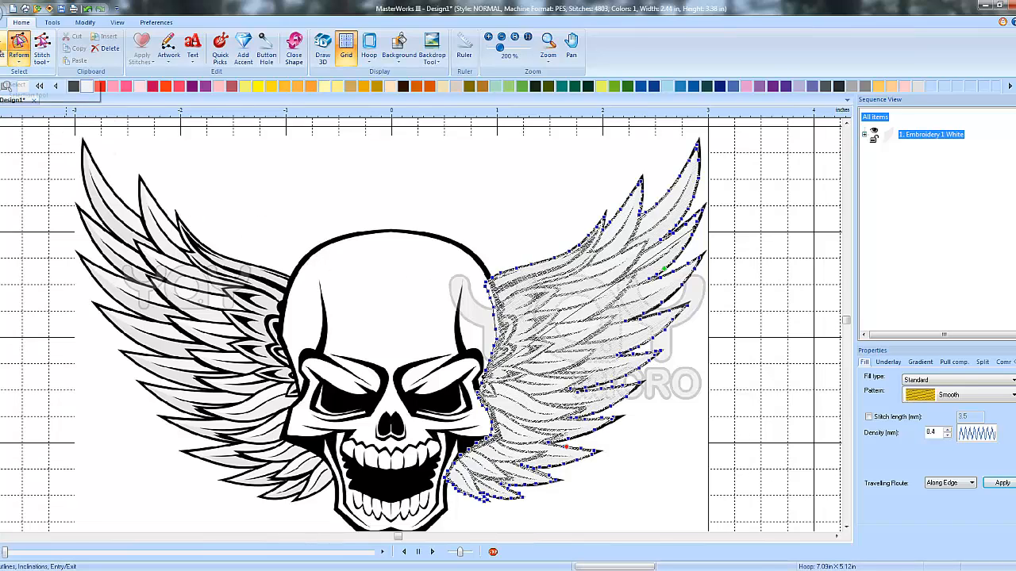
{"action": "left_click", "coordinate": [3, 55]}
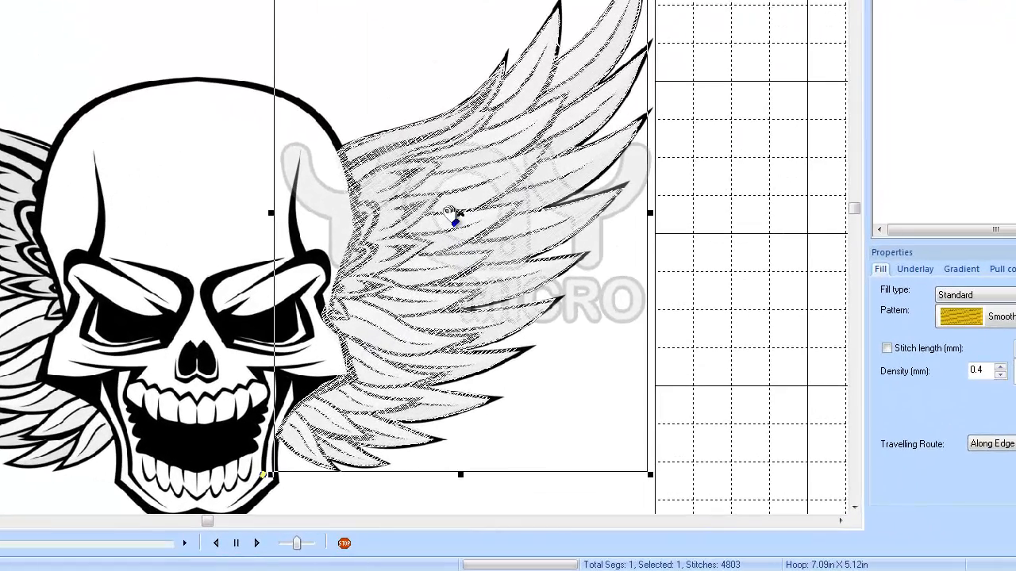
- Copy the right wing's fill and paste a duplicate of it into the design
{"action": "right_click", "coordinate": [451, 169]}
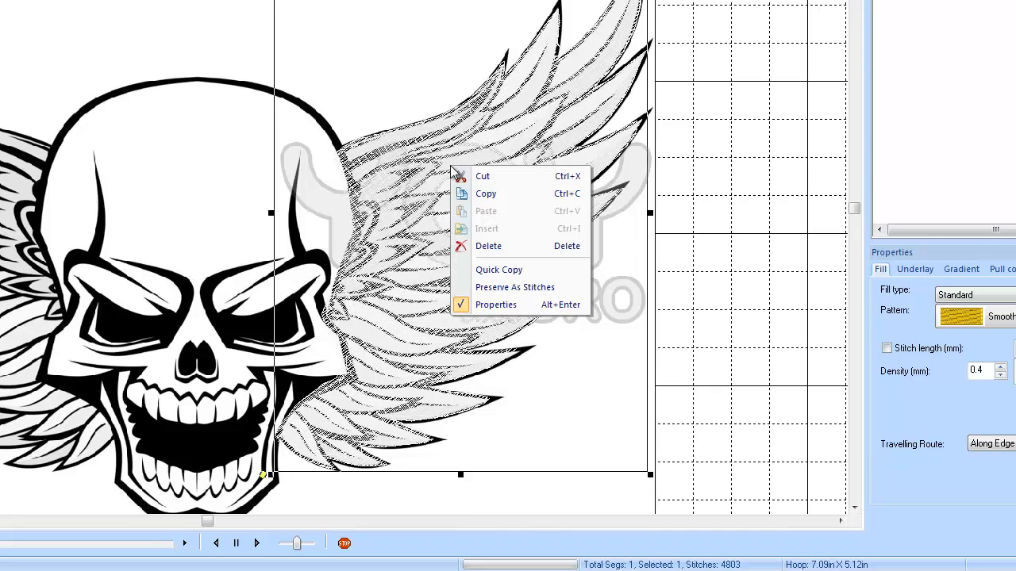
{"action": "left_click", "coordinate": [508, 195]}
{"action": "right_click", "coordinate": [200, 106]}
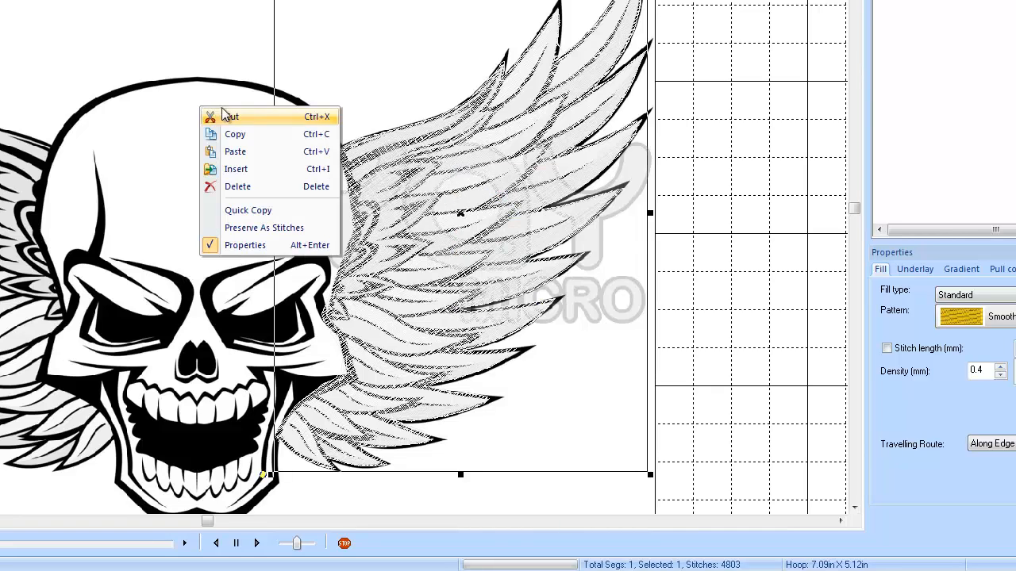
{"action": "left_click", "coordinate": [265, 156]}
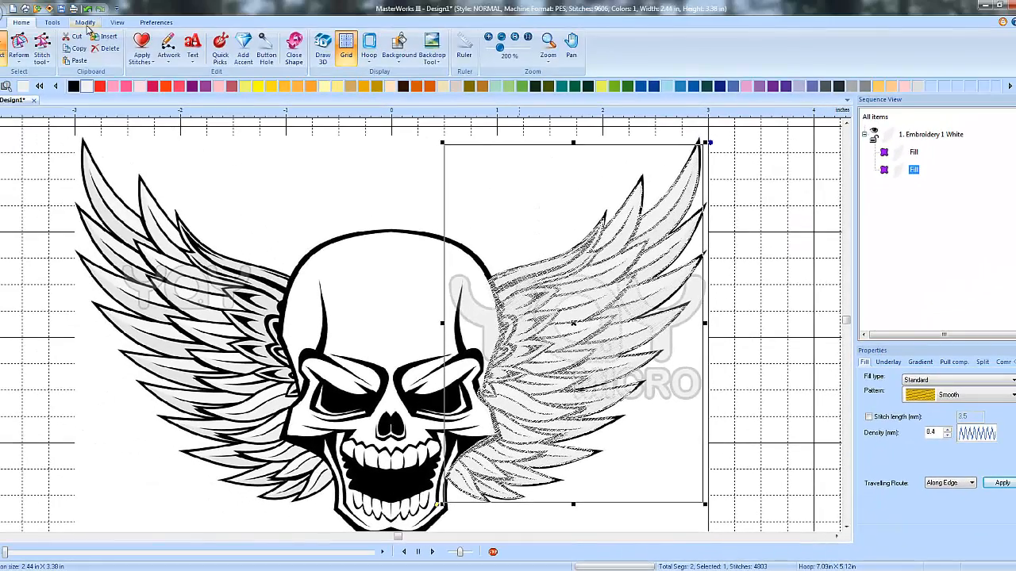
- Flip the pasted wing fill horizontally, position it over the backdrop's left wing, and deselect it
{"action": "left_click", "coordinate": [85, 23]}
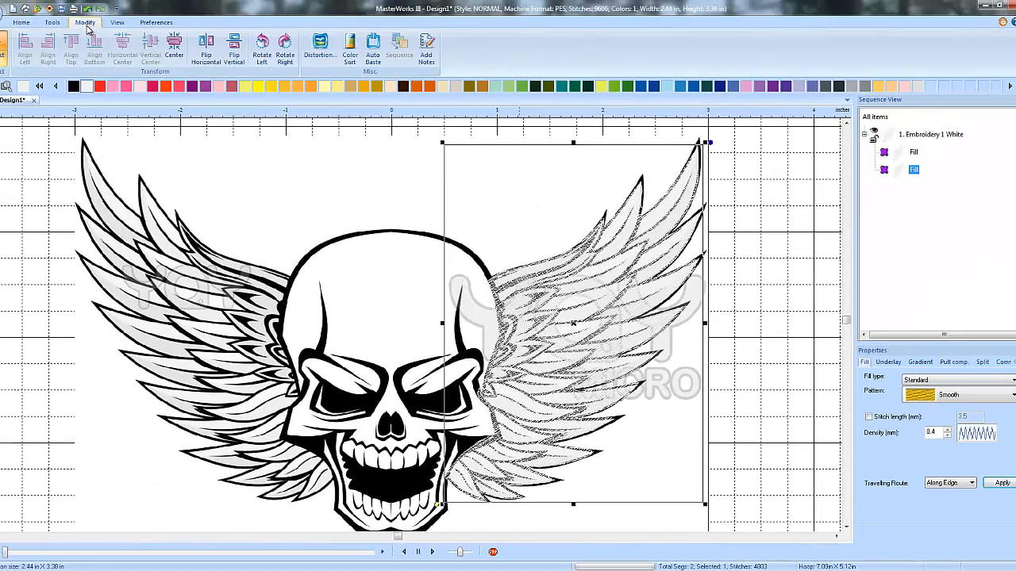
{"action": "left_click", "coordinate": [205, 58]}
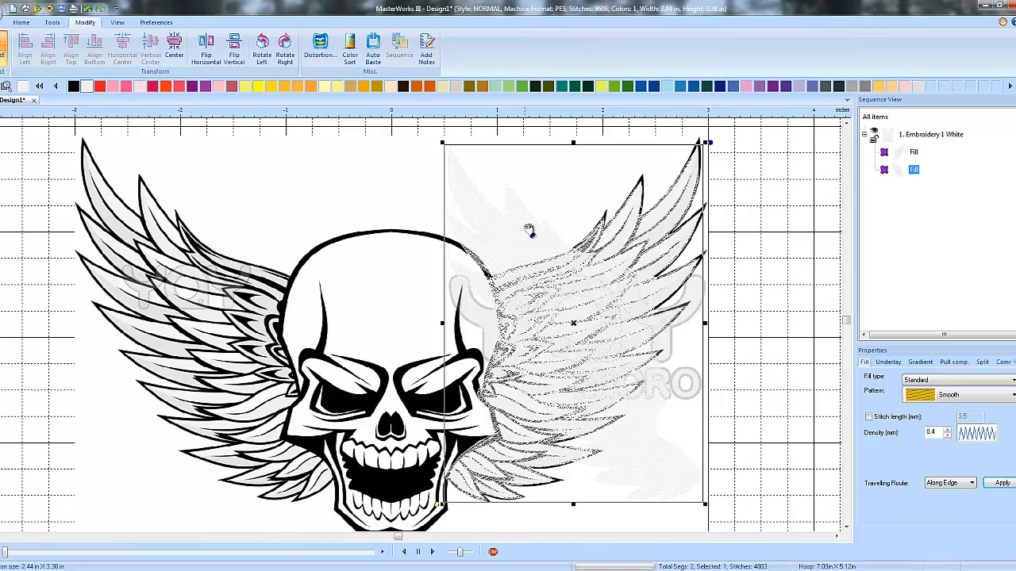
{"action": "left_click_drag", "start_coordinate": [529, 230], "coordinate": [164, 225]}
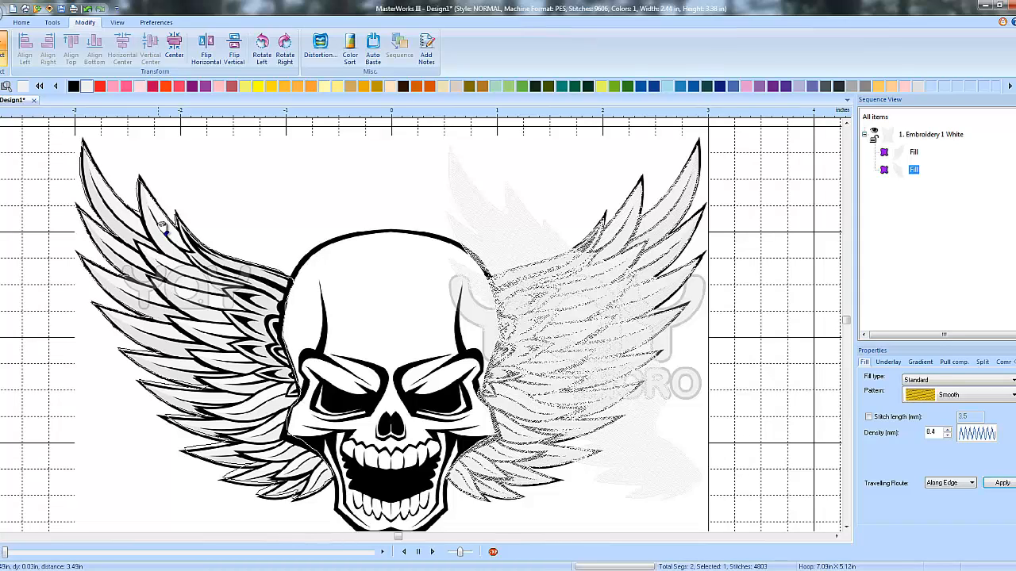
{"action": "left_click_drag", "start_coordinate": [163, 225], "coordinate": [163, 225]}
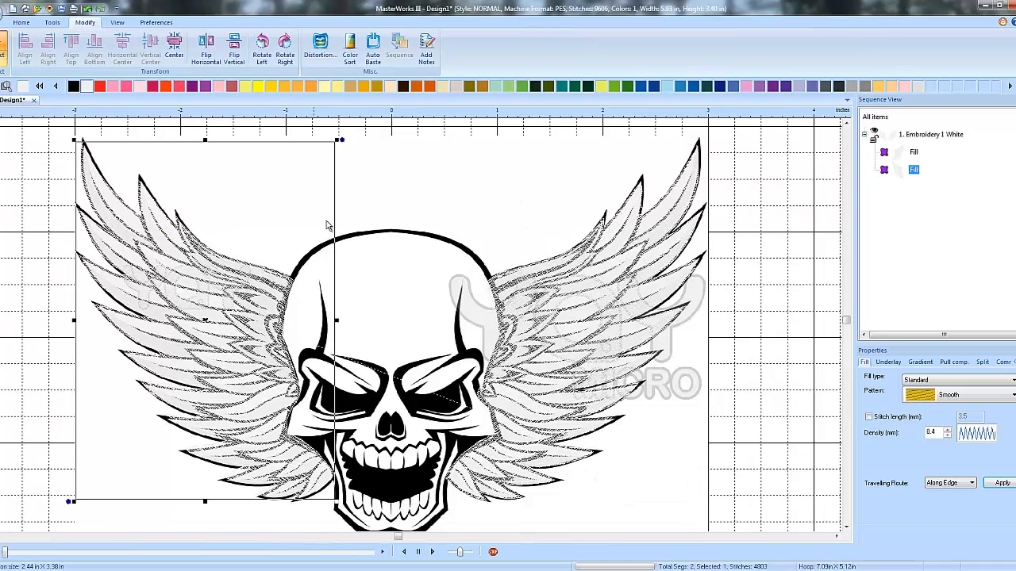
{"action": "left_click", "coordinate": [406, 193]}
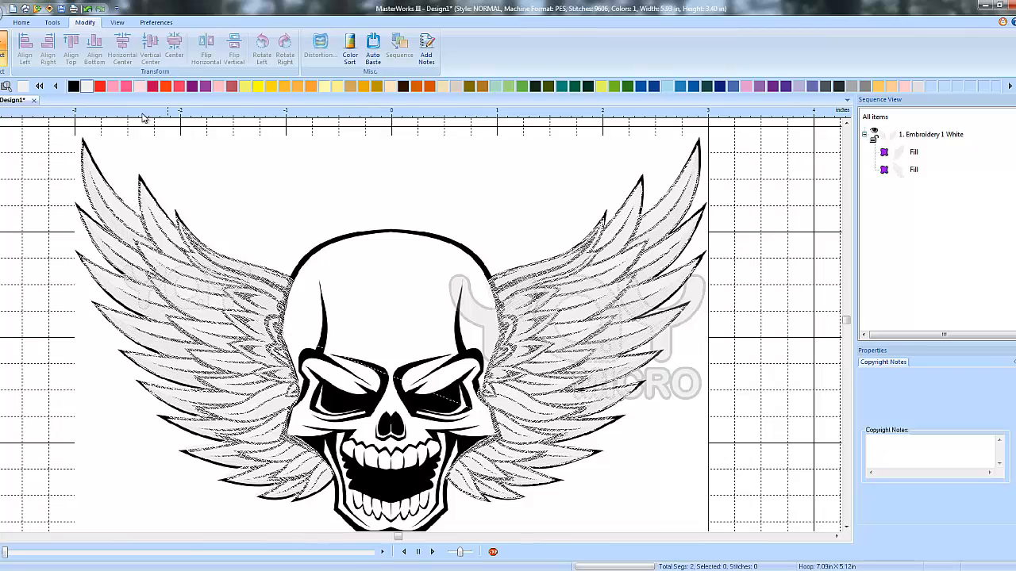
{"action": "left_click", "coordinate": [21, 23]}
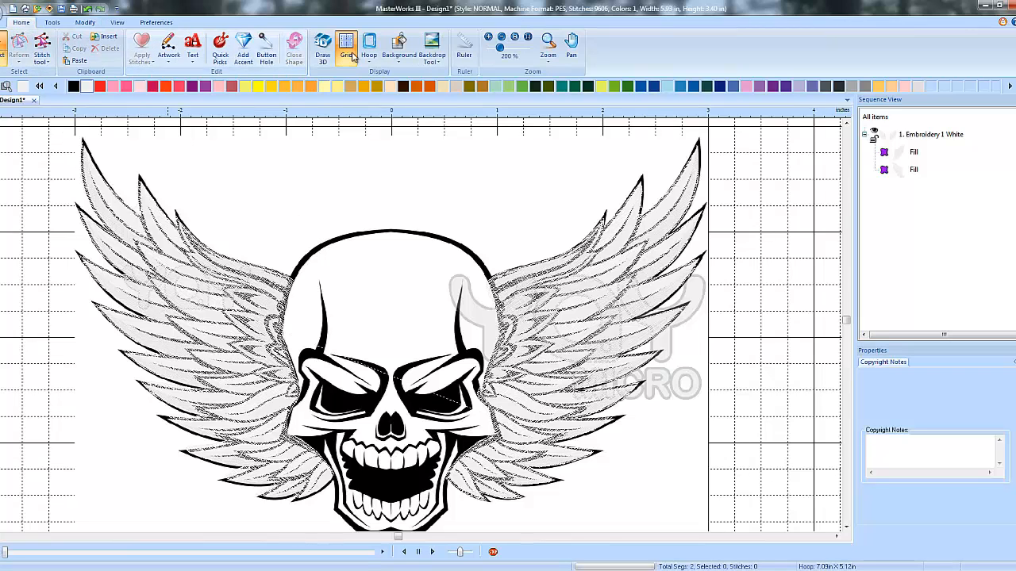
- Start a straight-line artwork path and trace the skull's cranium from the left side up over the top
{"action": "left_click", "coordinate": [170, 60]}
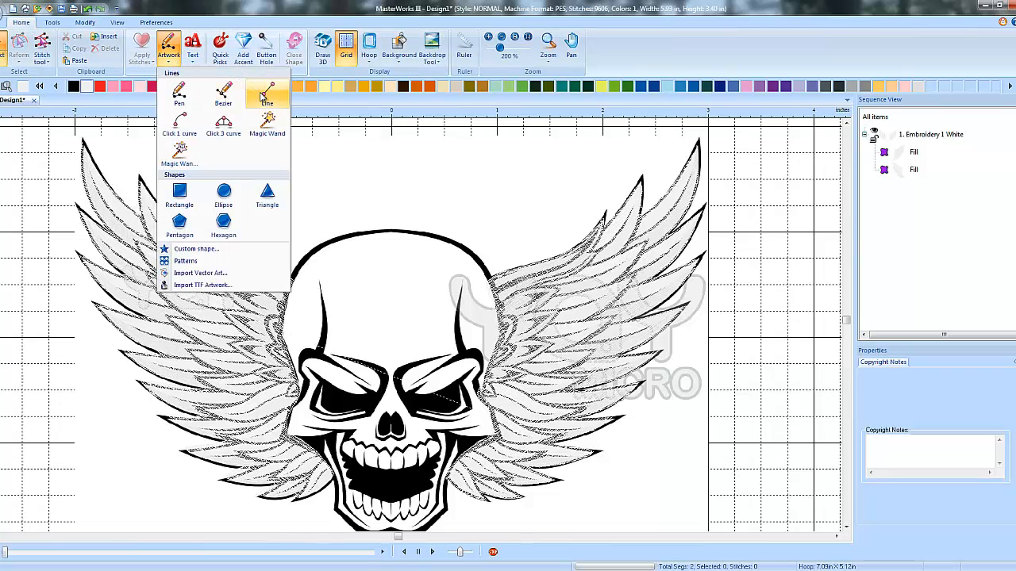
{"action": "left_click", "coordinate": [264, 98]}
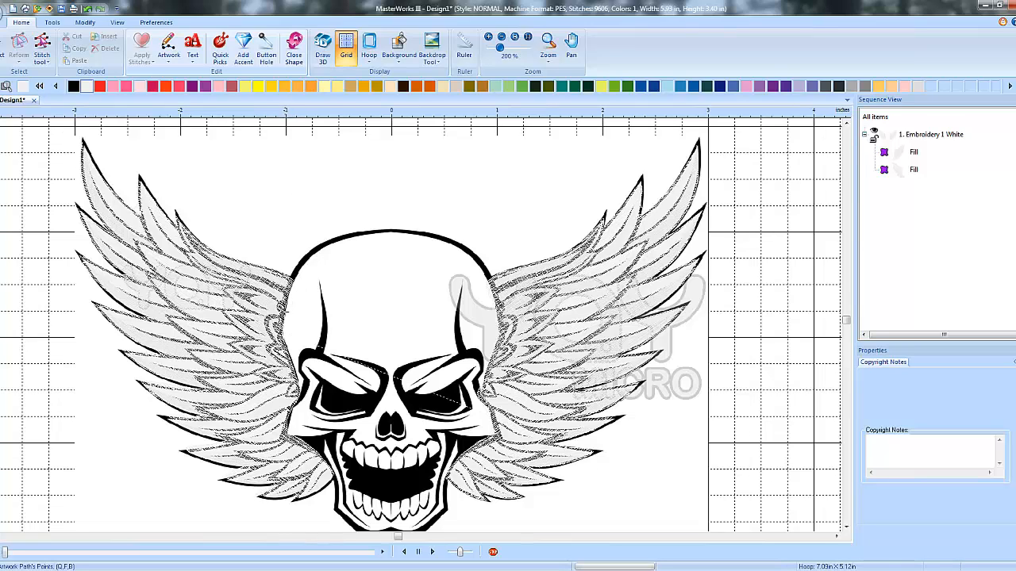
{"action": "left_click", "coordinate": [296, 278]}
{"action": "left_click", "coordinate": [304, 264]}
{"action": "left_click", "coordinate": [317, 253]}
{"action": "left_click", "coordinate": [337, 242]}
{"action": "left_click", "coordinate": [384, 233]}
{"action": "left_click", "coordinate": [416, 236]}
{"action": "left_click", "coordinate": [436, 234]}
{"action": "left_click", "coordinate": [450, 231]}
{"action": "left_click", "coordinate": [474, 224]}
{"action": "left_click", "coordinate": [496, 218]}
{"action": "left_click", "coordinate": [521, 210]}
{"action": "left_click", "coordinate": [553, 203]}
{"action": "left_click", "coordinate": [582, 196]}
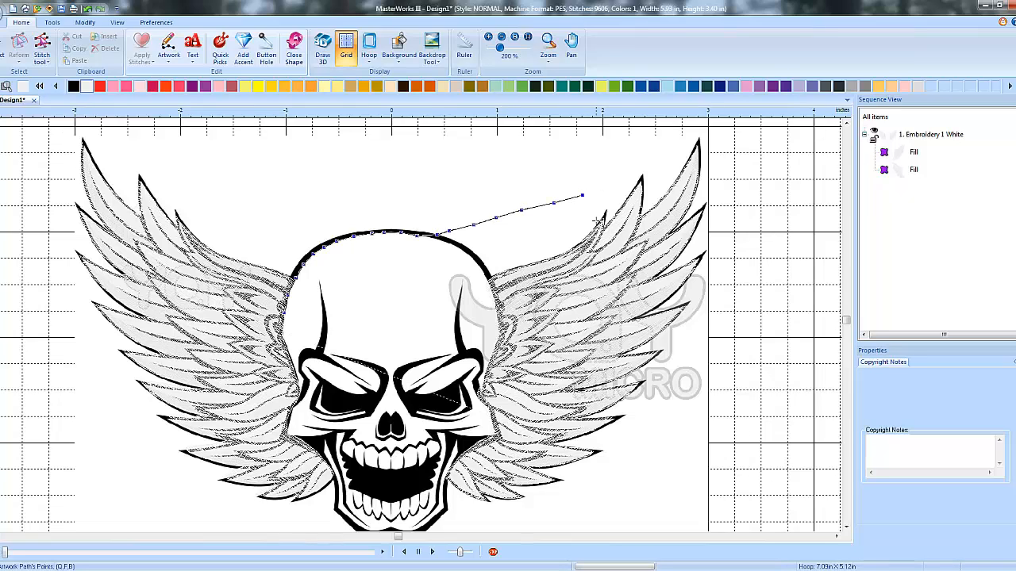
{"action": "key", "text": "BackSpace"}
{"action": "key", "text": "BackSpace"}
{"action": "key", "text": "BackSpace"}
- Continue the skull outline down the right side of the cranium and along the wing to the cheekbone's corner
{"action": "left_click", "coordinate": [428, 237]}
{"action": "left_click", "coordinate": [443, 240]}
{"action": "left_click", "coordinate": [467, 254]}
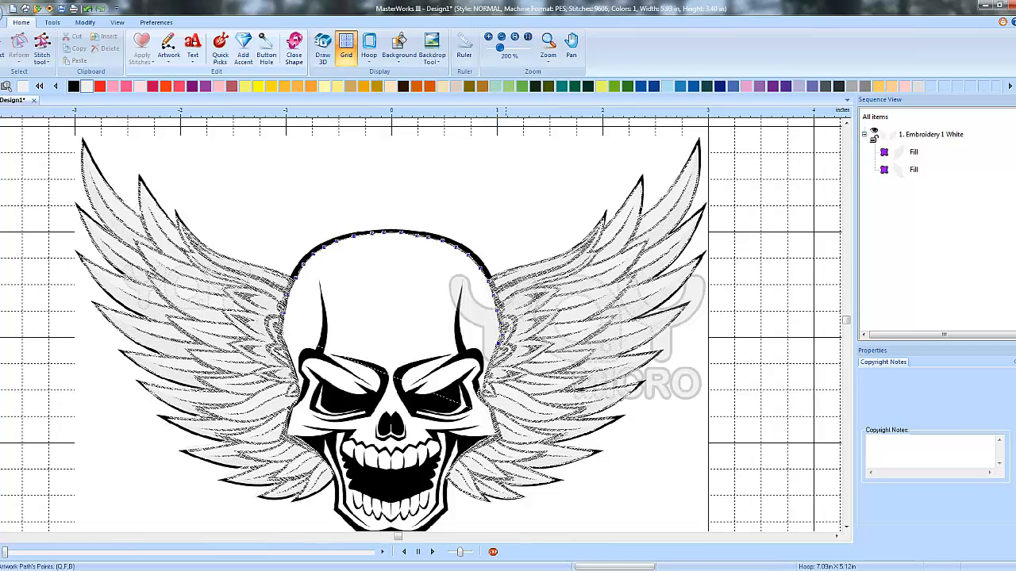
{"action": "scroll", "coordinate": [485, 357], "scroll_direction": "up", "scroll_amount": 1}
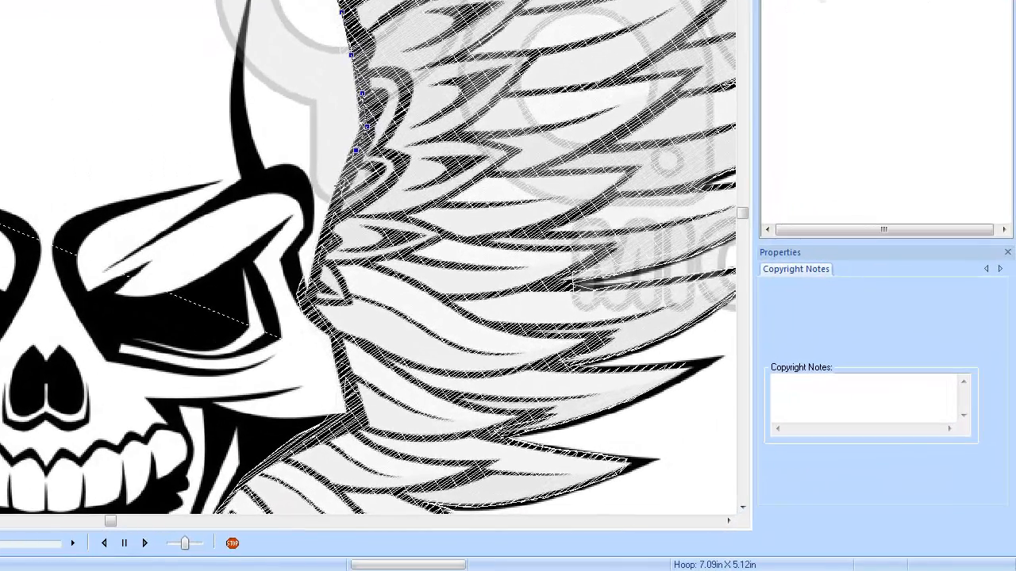
{"action": "left_click", "coordinate": [340, 188]}
{"action": "left_click", "coordinate": [323, 230]}
{"action": "left_click", "coordinate": [306, 313]}
{"action": "left_click", "coordinate": [327, 338]}
{"action": "left_click", "coordinate": [345, 413]}
{"action": "left_click", "coordinate": [282, 419]}
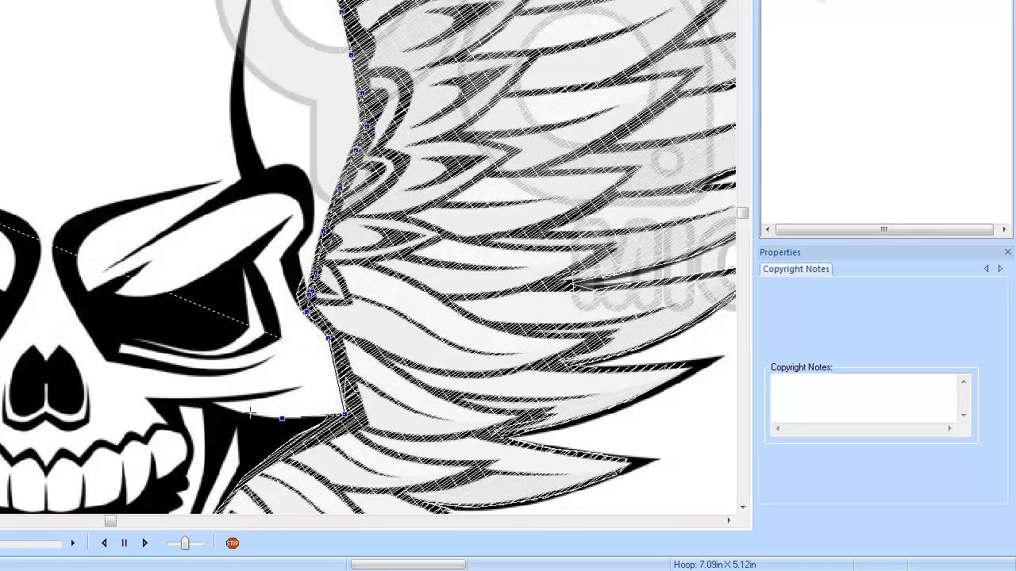
{"action": "left_click", "coordinate": [247, 412]}
{"action": "scroll", "coordinate": [247, 404], "scroll_direction": "down", "scroll_amount": 3}
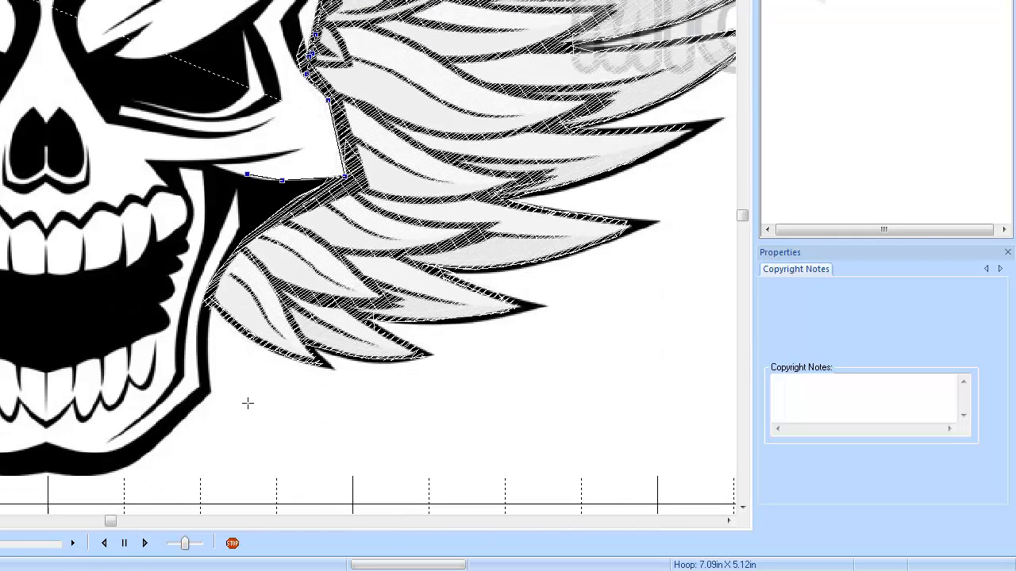
{"action": "key", "text": "BackSpace"}
{"action": "key", "text": "BackSpace"}
- Trace the skull outline from the right cheekbone's corner down along the wing edge and jaw to the chin
{"action": "left_click", "coordinate": [278, 218]}
{"action": "left_click", "coordinate": [249, 234]}
{"action": "left_click", "coordinate": [234, 252]}
{"action": "left_click", "coordinate": [223, 265]}
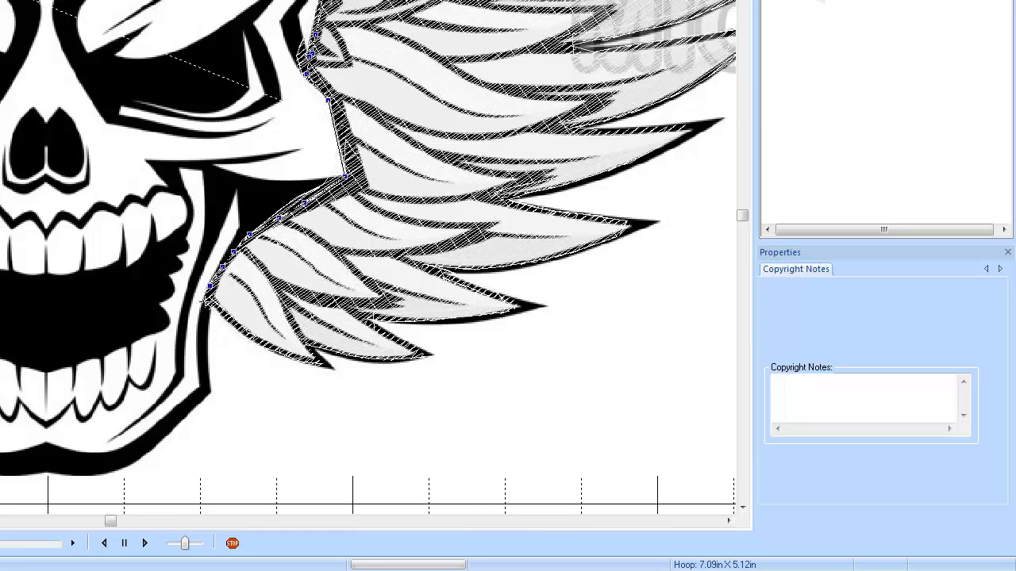
{"action": "left_click", "coordinate": [204, 304]}
{"action": "left_click", "coordinate": [200, 319]}
{"action": "left_click", "coordinate": [195, 342]}
{"action": "left_click", "coordinate": [197, 370]}
{"action": "left_click", "coordinate": [199, 383]}
{"action": "left_click", "coordinate": [183, 400]}
{"action": "left_click", "coordinate": [129, 444]}
{"action": "left_click", "coordinate": [109, 453]}
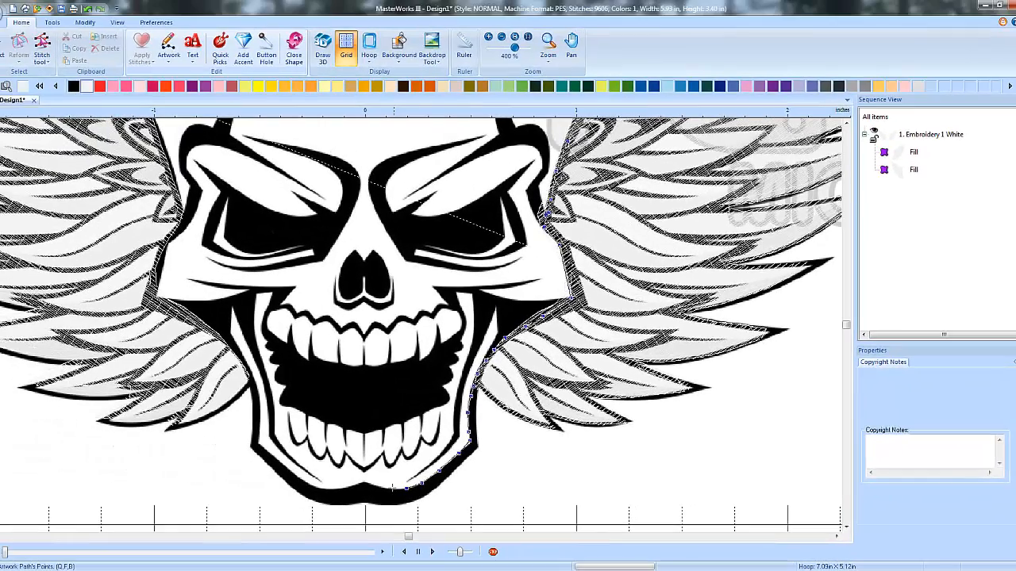
- Trace the chin, left jaw, left cheekbone and left temple to bring the skull outline back around to its start
{"action": "left_click", "coordinate": [364, 481]}
{"action": "left_click", "coordinate": [350, 485]}
{"action": "left_click", "coordinate": [256, 440]}
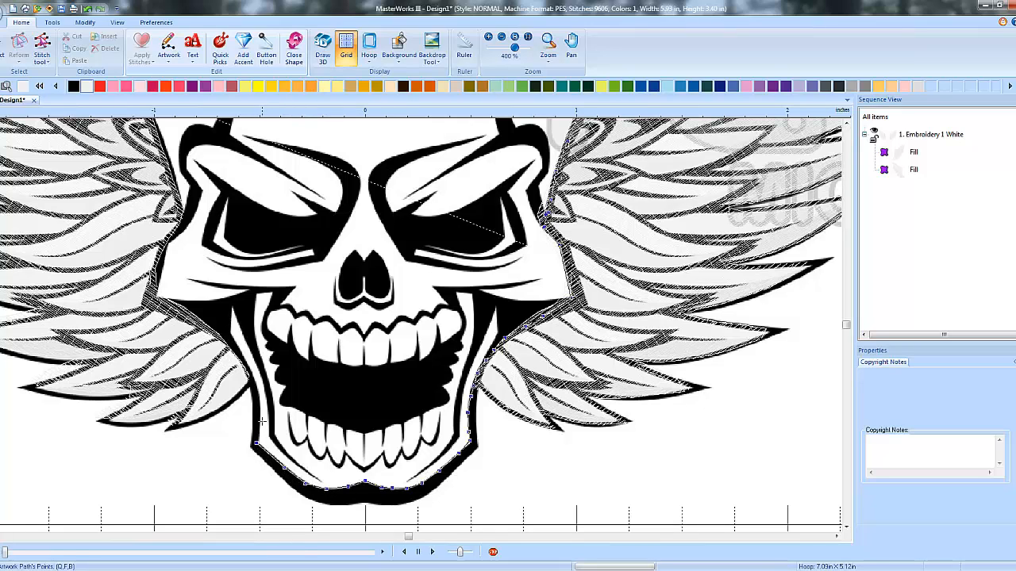
{"action": "left_click", "coordinate": [259, 395]}
{"action": "left_click", "coordinate": [249, 366]}
{"action": "left_click", "coordinate": [233, 334]}
{"action": "left_click", "coordinate": [209, 317]}
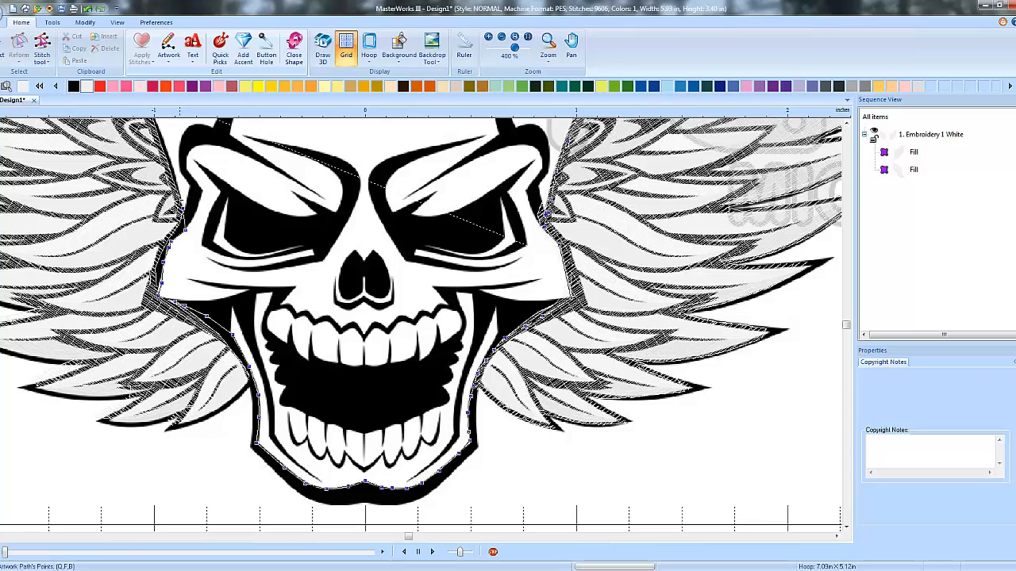
{"action": "key", "text": "Up"}
{"action": "key", "text": "Up"}
{"action": "key", "text": "Up"}
{"action": "key", "text": "Up"}
{"action": "key", "text": "Left"}
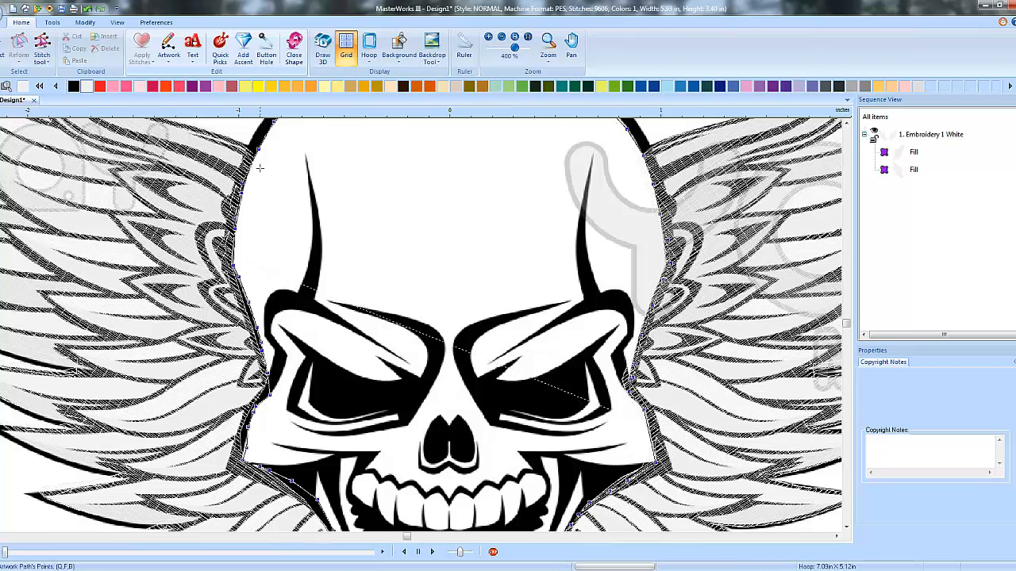
- Examine the traced points around the skull's cranium, temples and cheekbones against the backdrop
{"action": "key", "text": "Up"}
{"action": "key", "text": "Up"}
{"action": "key", "text": "Left"}
{"action": "key", "text": "Left"}
{"action": "key", "text": "Down"}
{"action": "key", "text": "Down"}
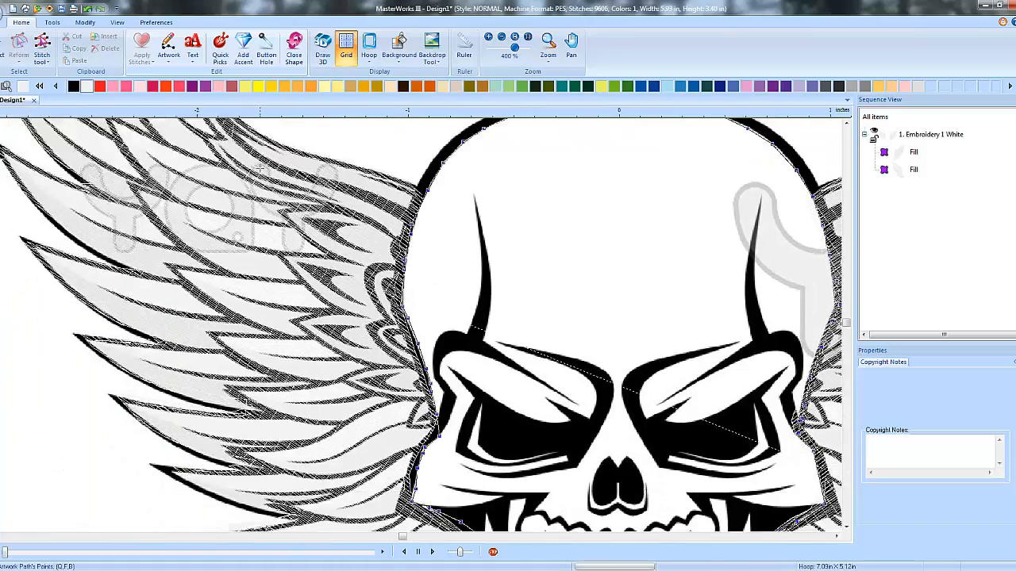
{"action": "key", "text": "Right"}
{"action": "key", "text": "Right"}
{"action": "key", "text": "Right"}
{"action": "key", "text": "Up"}
{"action": "key", "text": "Up"}
{"action": "key", "text": "Left"}
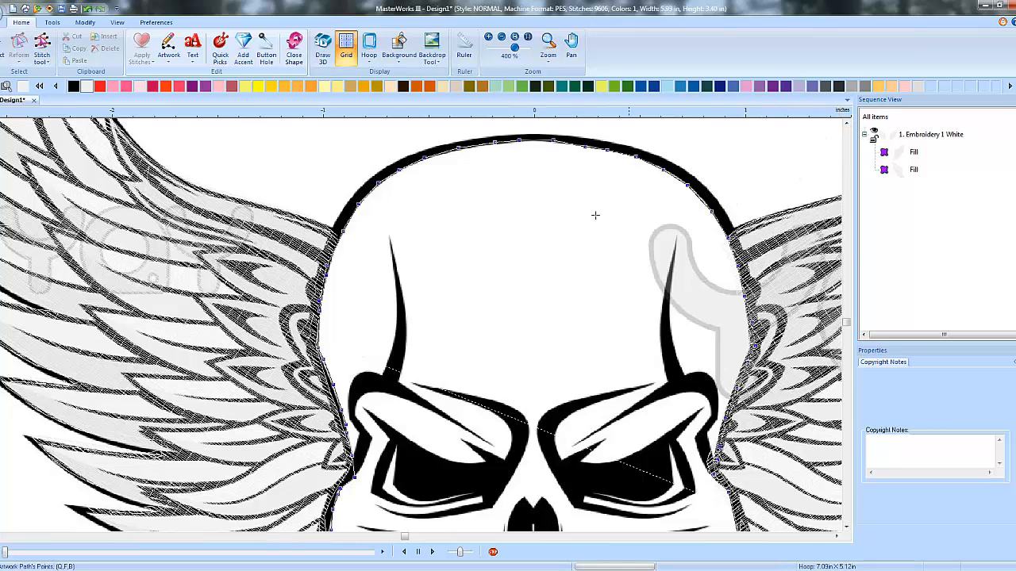
{"action": "key", "text": "Up"}
{"action": "key", "text": "Up"}
{"action": "key", "text": "Down"}
{"action": "key", "text": "Down"}
{"action": "key", "text": "Down"}
{"action": "key", "text": "Down"}
{"action": "key", "text": "Down"}
{"action": "key", "text": "Down"}
{"action": "key", "text": "Down"}
{"action": "key", "text": "Down"}
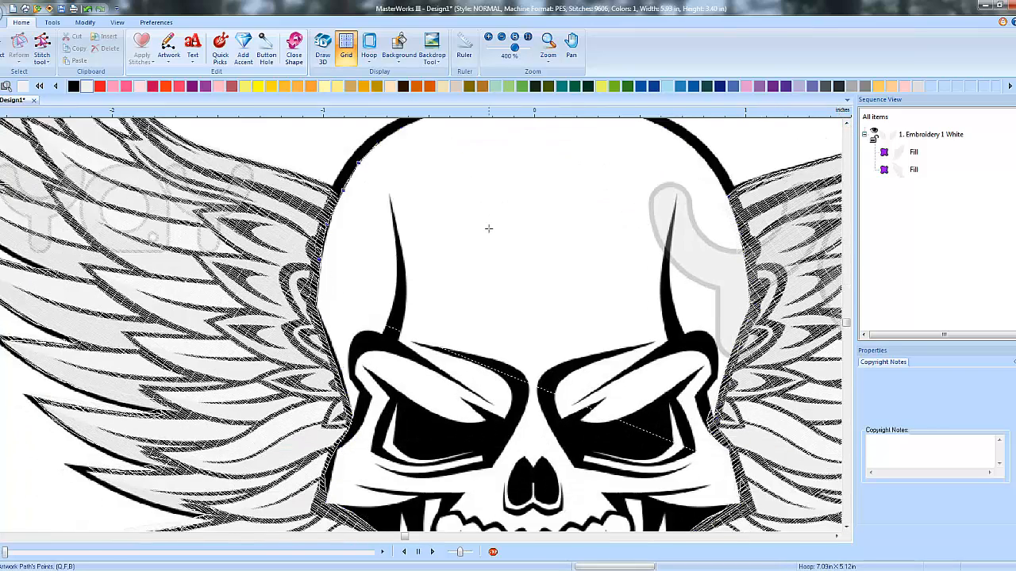
{"action": "key", "text": "Right"}
{"action": "key", "text": "Right"}
{"action": "key", "text": "Right"}
{"action": "key", "text": "Up"}
{"action": "key", "text": "Up"}
{"action": "key", "text": "Up"}
{"action": "key", "text": "Up"}
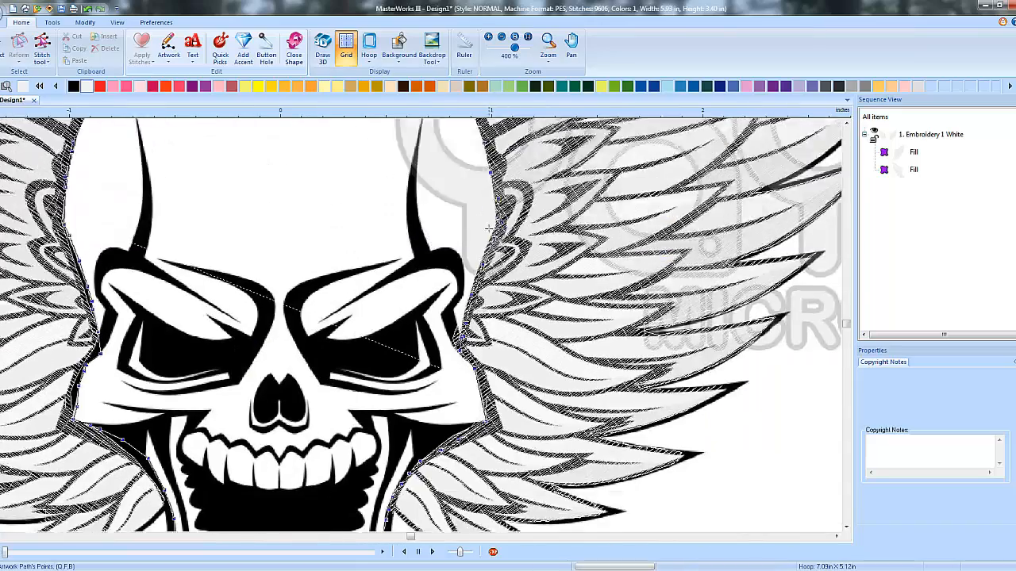
{"action": "key", "text": "Left"}
{"action": "key", "text": "Left"}
{"action": "key", "text": "Left"}
{"action": "key", "text": "Up"}
{"action": "key", "text": "Up"}
{"action": "key", "text": "Up"}
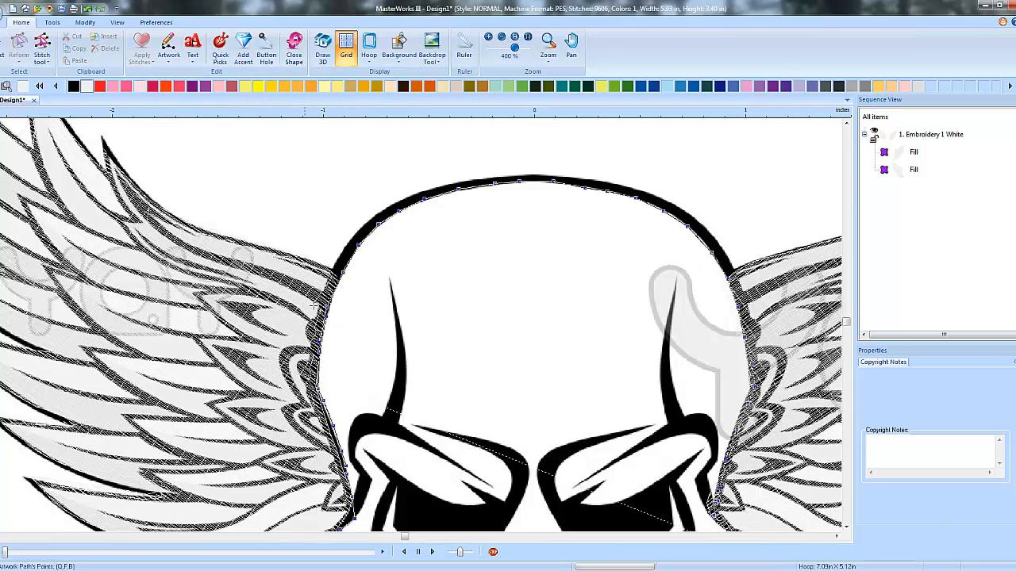
- Finish the skull outline as artwork, apply a Standard fill stitch to it, and deselect it
{"action": "key", "text": "Return"}
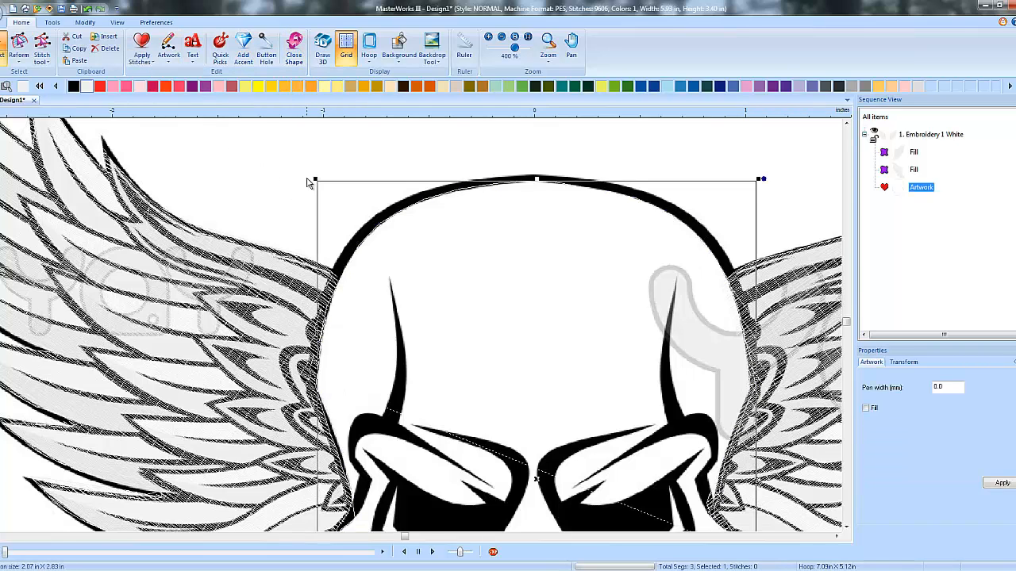
{"action": "left_click", "coordinate": [142, 54]}
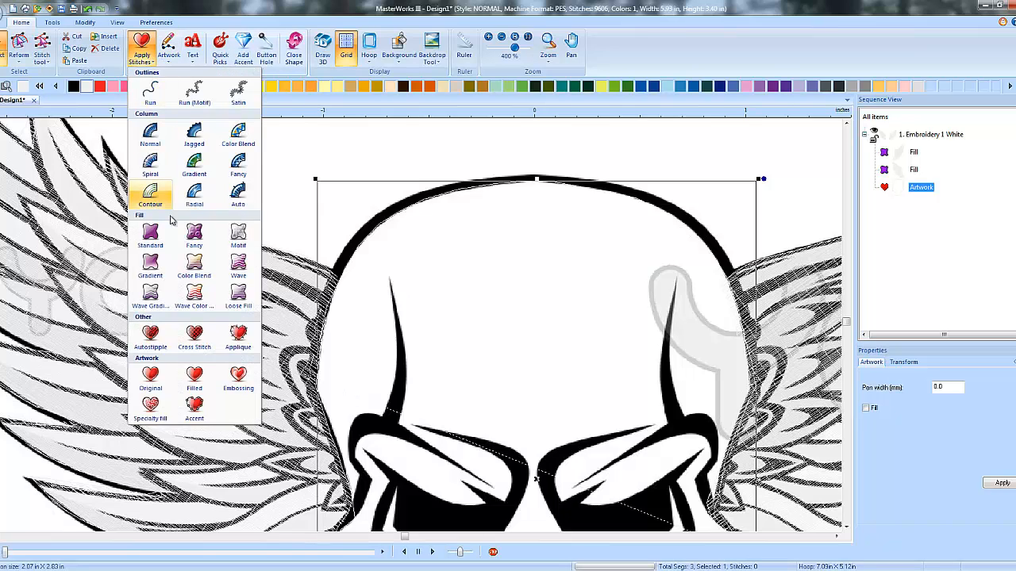
{"action": "left_click", "coordinate": [155, 238]}
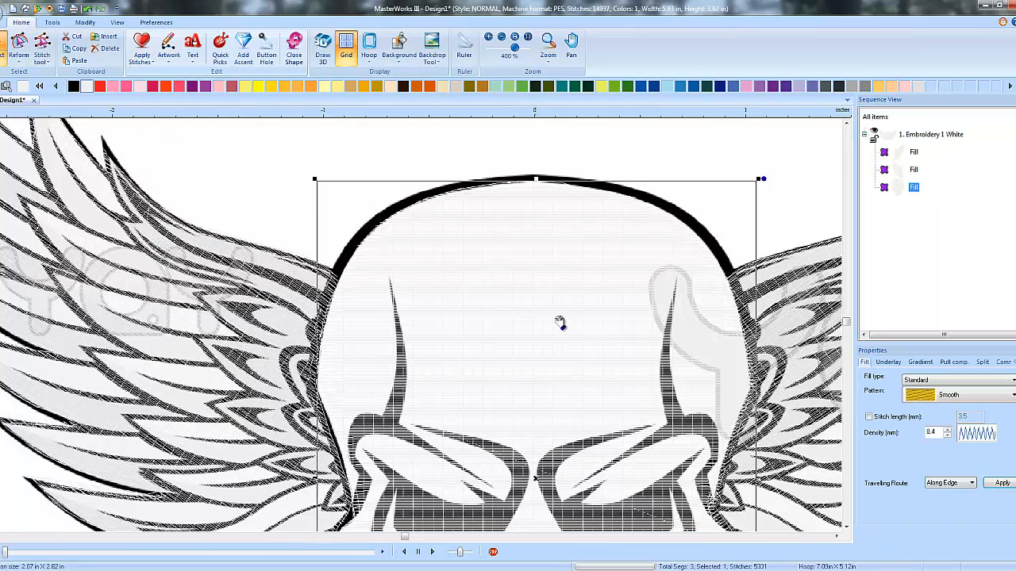
{"action": "scroll", "coordinate": [556, 349], "scroll_direction": "down", "scroll_amount": 1}
{"action": "scroll", "coordinate": [552, 355], "scroll_direction": "down", "scroll_amount": 5}
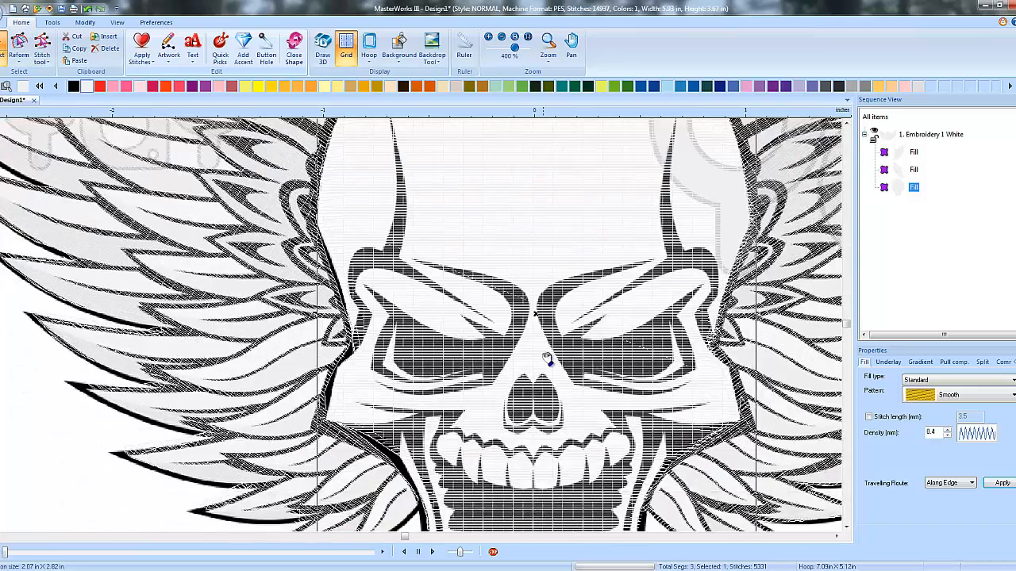
{"action": "scroll", "coordinate": [542, 361], "scroll_direction": "up", "scroll_amount": 5}
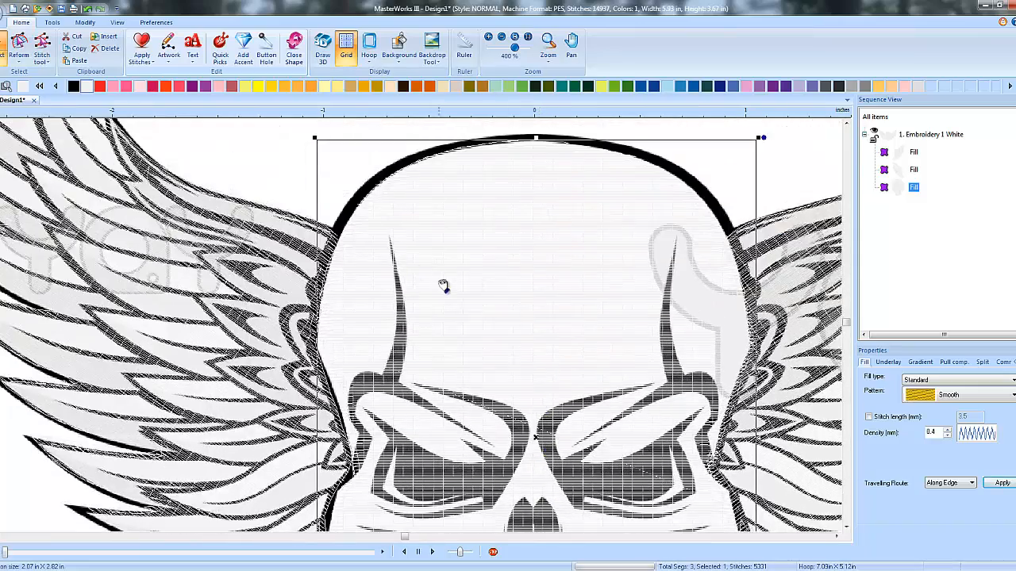
{"action": "left_click", "coordinate": [267, 165]}
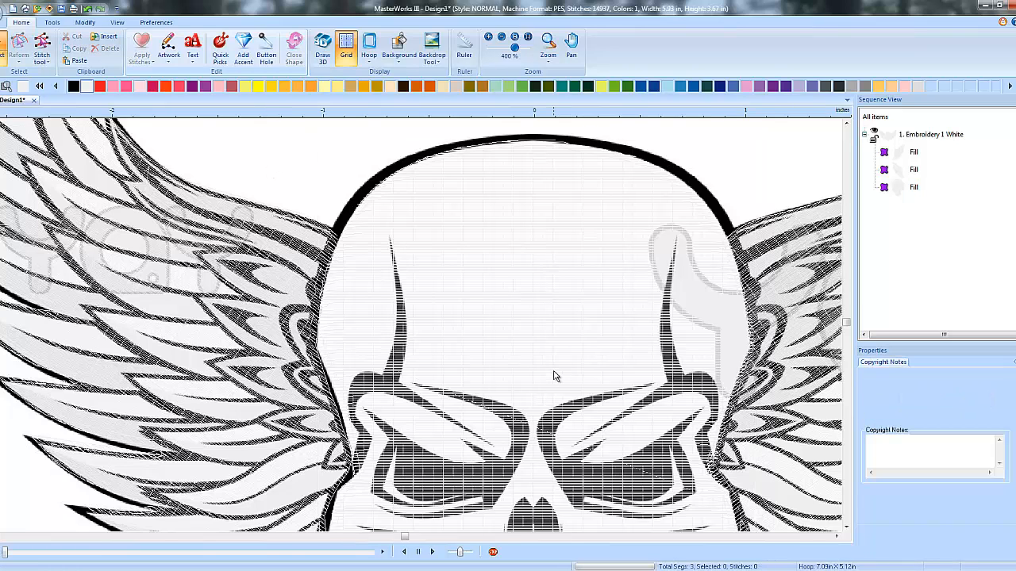
- Preview the wing and skull fills in 3D, then return to the flat stitch view
{"action": "scroll", "coordinate": [555, 372], "scroll_direction": "down", "scroll_amount": 1}
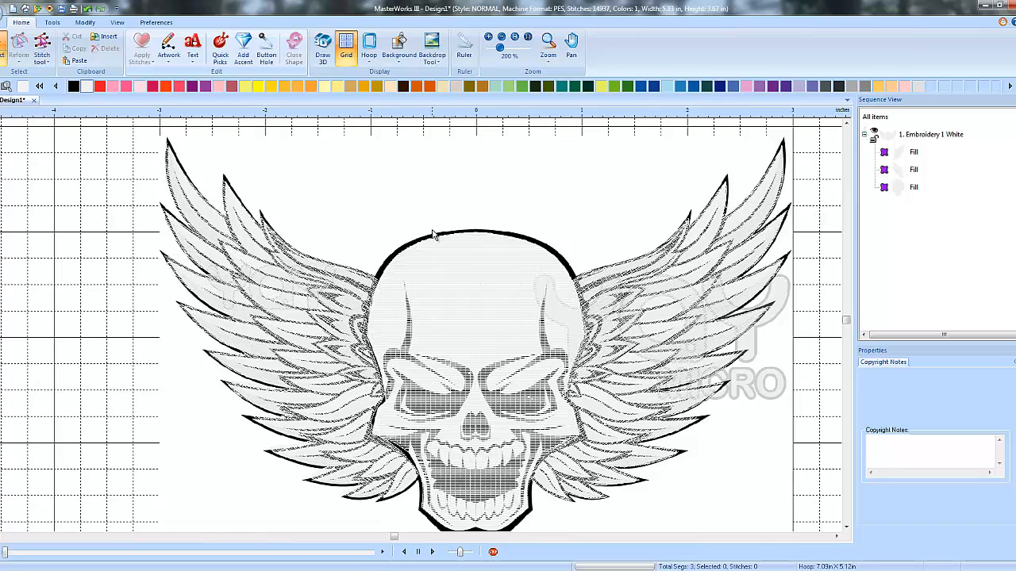
{"action": "left_click", "coordinate": [322, 57]}
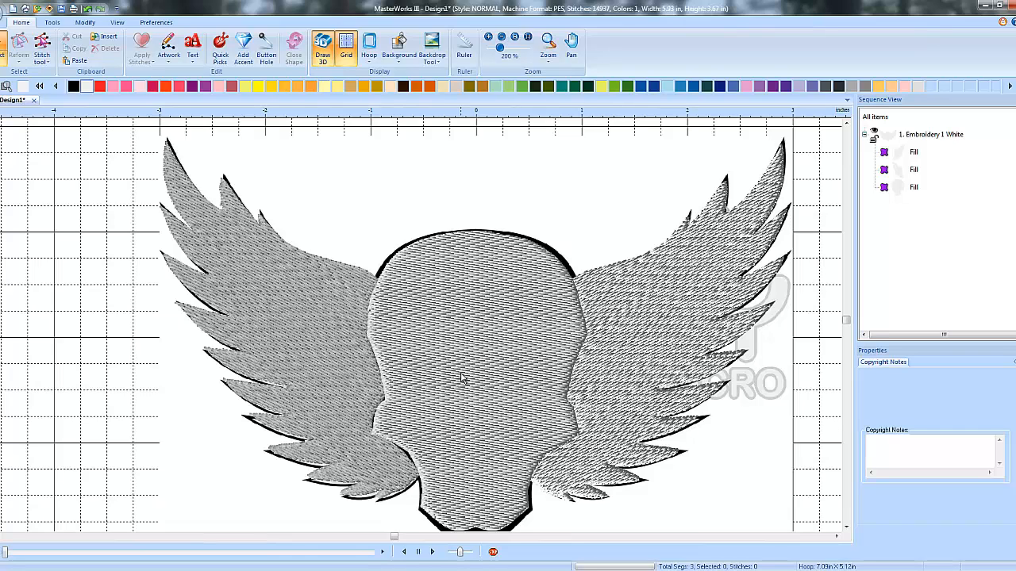
{"action": "left_click", "coordinate": [323, 49]}
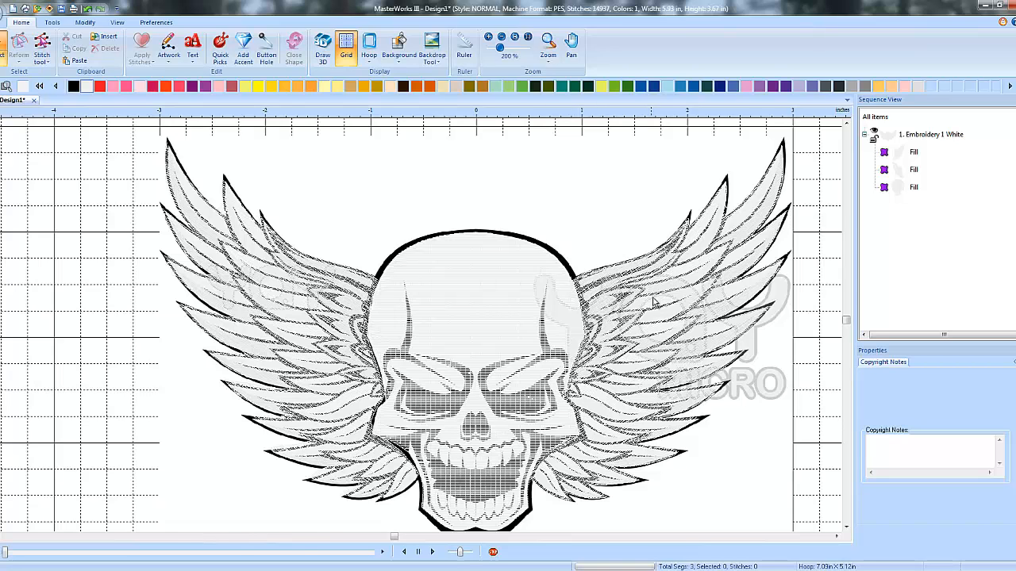
- Start a line artwork path on the right wing, tracing its upper edge and around the tip of the innermost short feather
{"action": "scroll", "coordinate": [656, 300], "scroll_direction": "up", "scroll_amount": 1}
{"action": "left_click", "coordinate": [837, 538]}
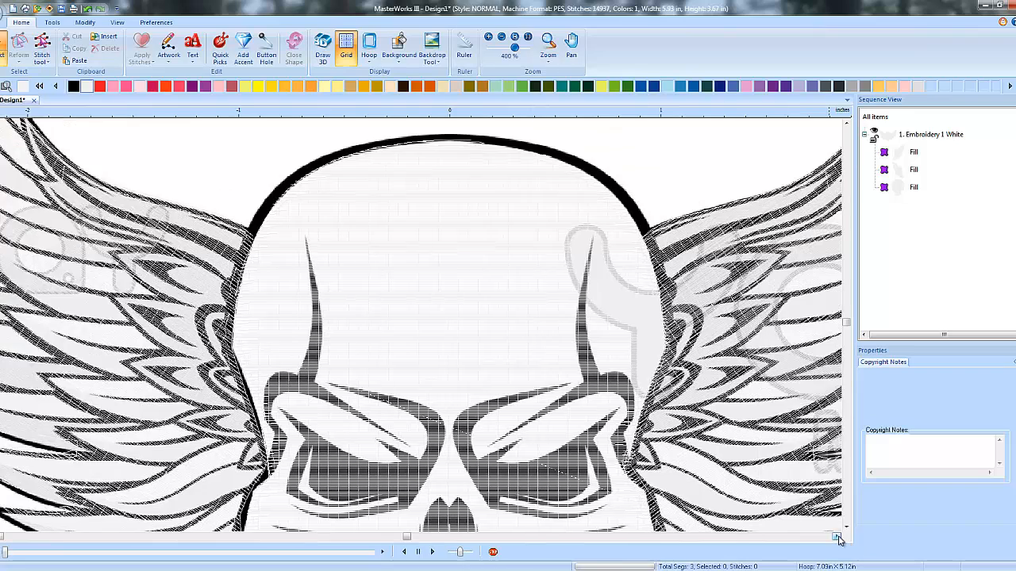
{"action": "left_click", "coordinate": [838, 538]}
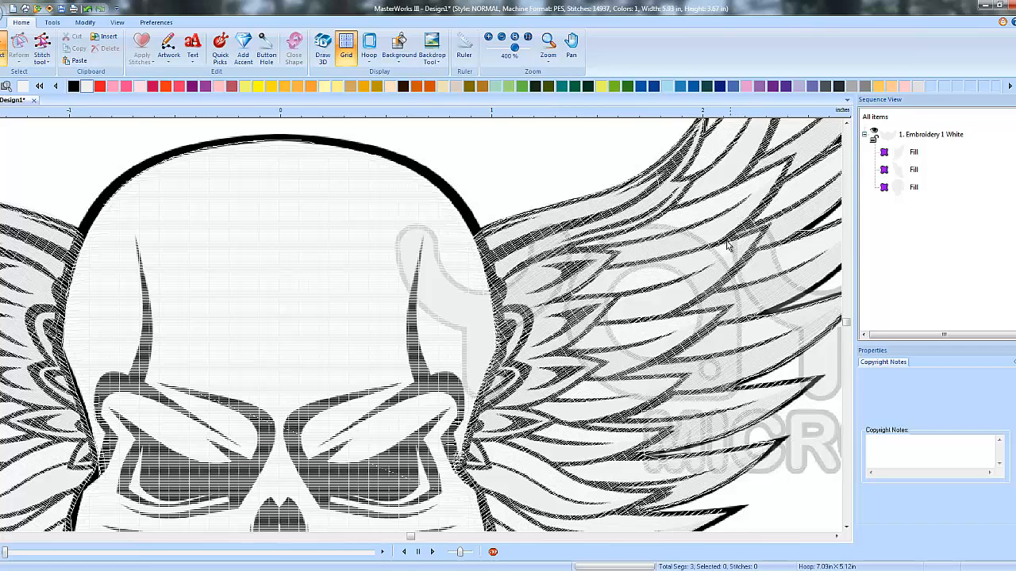
{"action": "key", "text": "Right"}
{"action": "key", "text": "Up"}
{"action": "key", "text": "Up"}
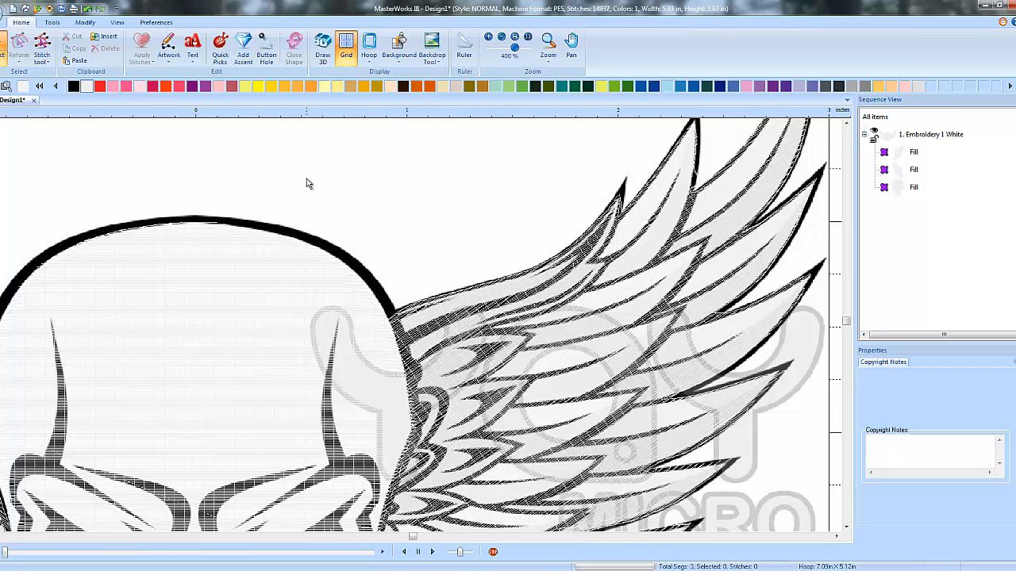
{"action": "left_click", "coordinate": [171, 62]}
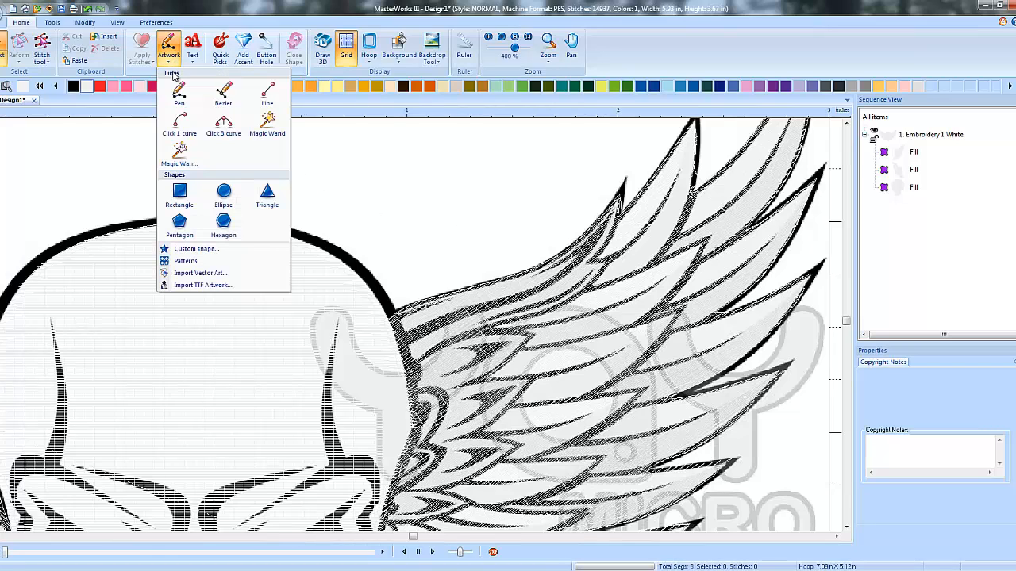
{"action": "left_click", "coordinate": [271, 98]}
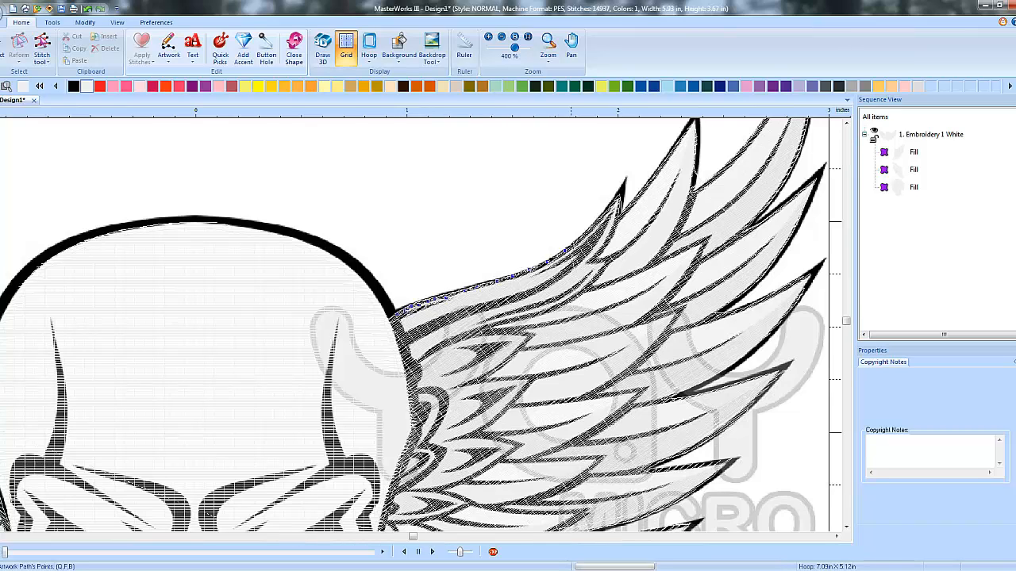
{"action": "left_click", "coordinate": [579, 238]}
{"action": "left_click", "coordinate": [618, 212]}
{"action": "left_click", "coordinate": [614, 223]}
{"action": "left_click", "coordinate": [610, 233]}
{"action": "left_click", "coordinate": [601, 248]}
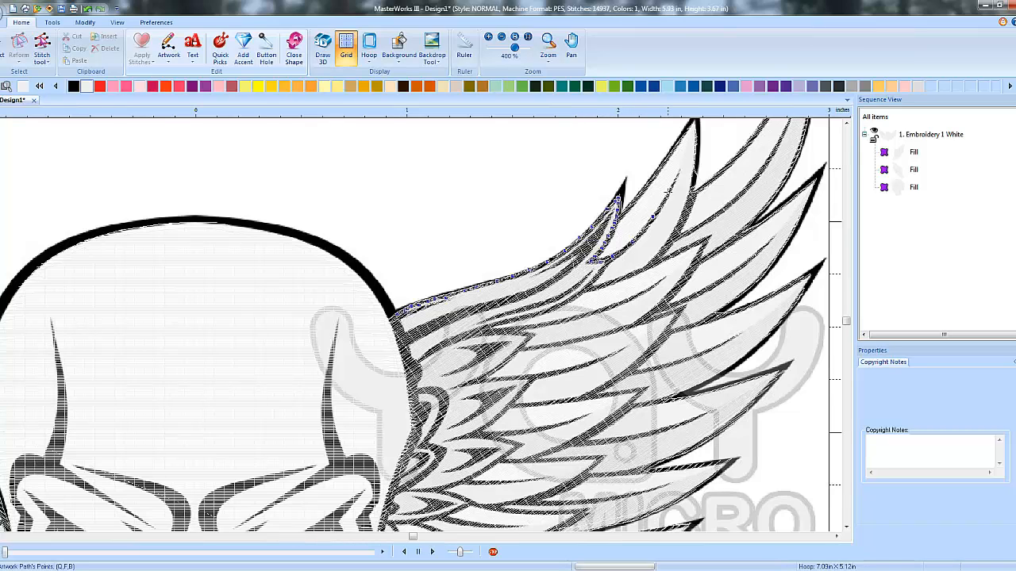
- Extend the path along the second feather's inner line and the black line beneath that feather
{"action": "left_click", "coordinate": [668, 193]}
{"action": "left_click", "coordinate": [679, 172]}
{"action": "left_click", "coordinate": [628, 277]}
{"action": "left_click", "coordinate": [645, 268]}
{"action": "left_click", "coordinate": [658, 260]}
{"action": "left_click", "coordinate": [673, 240]}
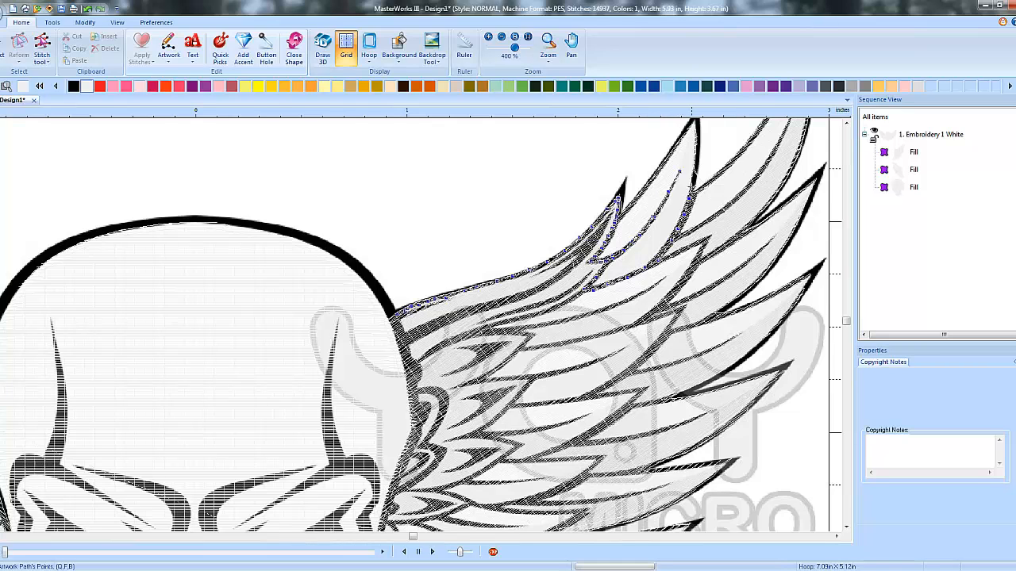
- Extend the artwork path along the black line beneath the second feather to the wing's root at the skull edge
{"action": "key", "text": "Right"}
{"action": "key", "text": "Up"}
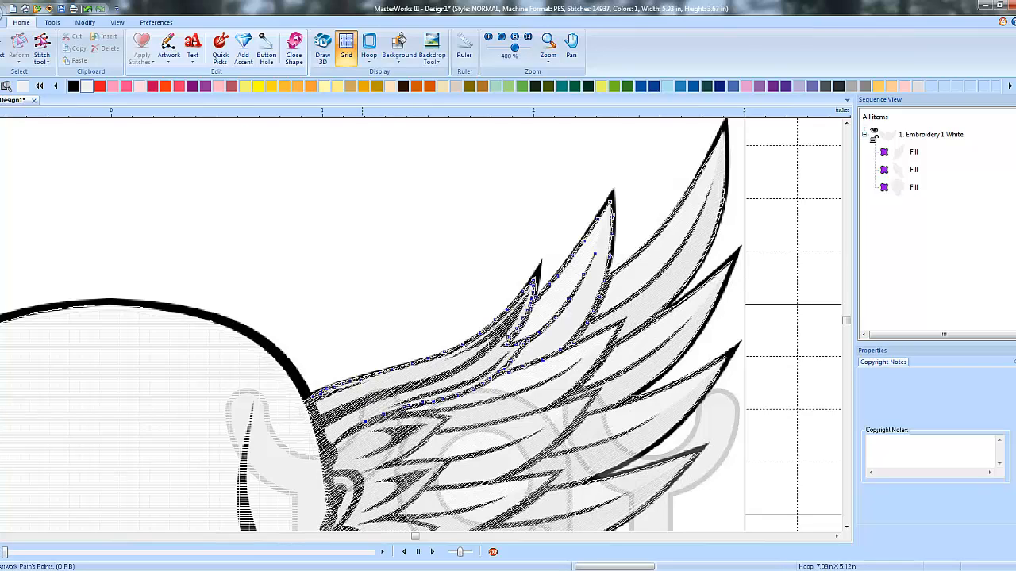
{"action": "left_click", "coordinate": [352, 433]}
{"action": "left_click", "coordinate": [342, 441]}
{"action": "left_click", "coordinate": [333, 446]}
{"action": "left_click", "coordinate": [325, 449]}
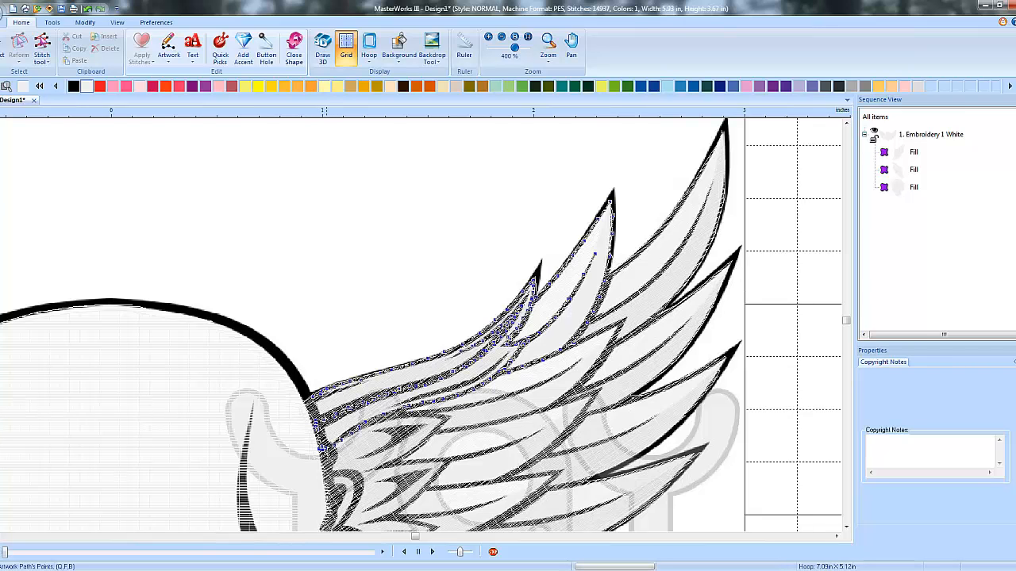
- Continue the path down the skull edge and around the outer curve of the upper curl at the wing's root
{"action": "left_click", "coordinate": [331, 456]}
{"action": "left_click", "coordinate": [336, 475]}
{"action": "left_click", "coordinate": [347, 475]}
{"action": "left_click", "coordinate": [357, 477]}
{"action": "left_click", "coordinate": [362, 484]}
{"action": "left_click", "coordinate": [359, 494]}
- Trace the path around the outer curve of the second curl and down to the skull edge below it
{"action": "scroll", "coordinate": [353, 504], "scroll_direction": "down", "scroll_amount": 5}
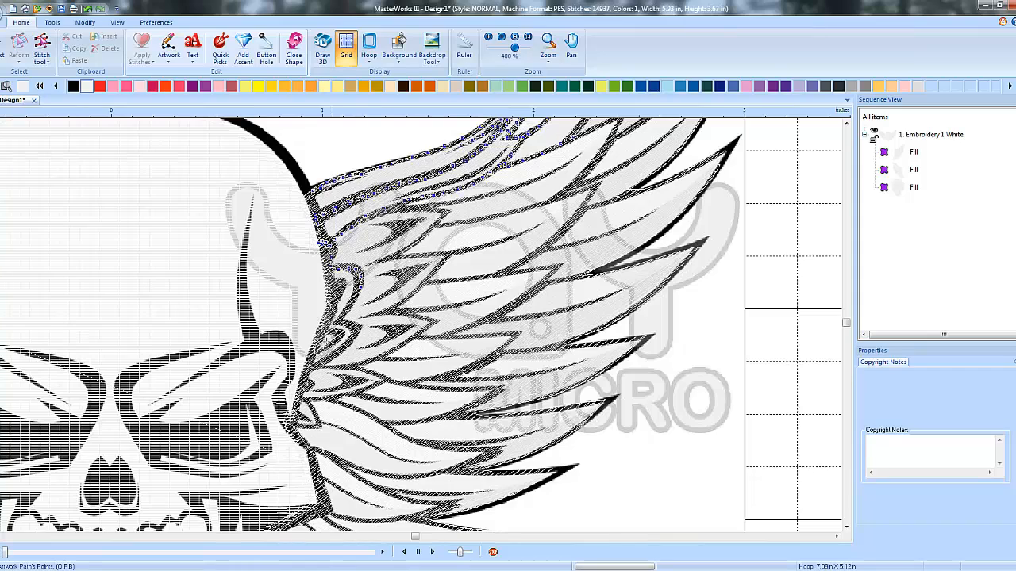
{"action": "left_click", "coordinate": [345, 313]}
{"action": "left_click", "coordinate": [339, 320]}
{"action": "left_click", "coordinate": [347, 325]}
{"action": "left_click", "coordinate": [351, 330]}
{"action": "left_click", "coordinate": [350, 339]}
{"action": "left_click", "coordinate": [343, 350]}
{"action": "left_click", "coordinate": [331, 361]}
{"action": "left_click", "coordinate": [314, 370]}
{"action": "left_click", "coordinate": [308, 370]}
{"action": "left_click", "coordinate": [308, 361]}
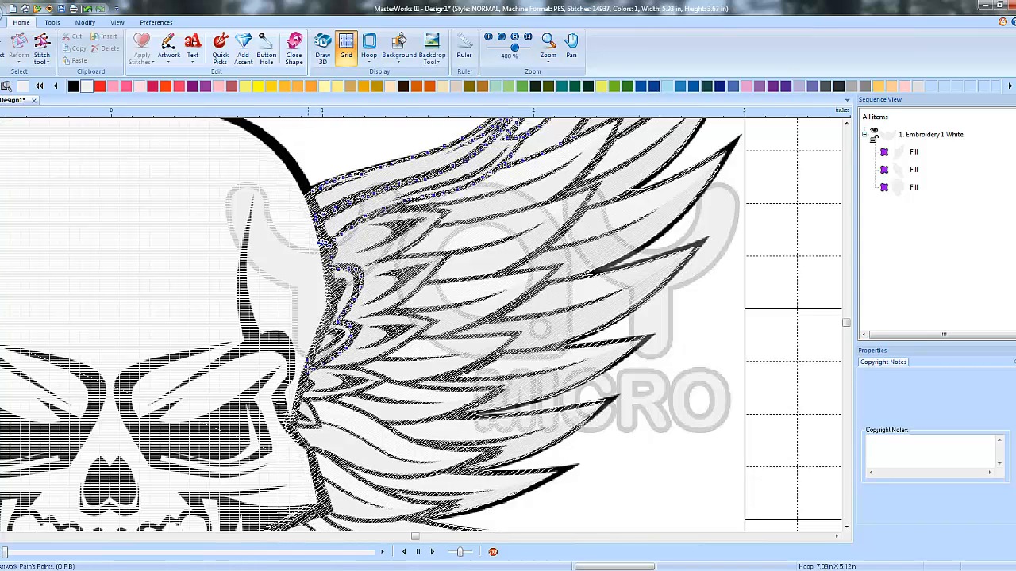
- Trace the inner black lines of the second curl and return to its base beside the skull
{"action": "left_click", "coordinate": [311, 353]}
{"action": "left_click", "coordinate": [324, 349]}
{"action": "left_click", "coordinate": [334, 345]}
{"action": "left_click", "coordinate": [340, 338]}
{"action": "left_click", "coordinate": [336, 333]}
{"action": "left_click", "coordinate": [328, 332]}
{"action": "left_click", "coordinate": [333, 345]}
{"action": "left_click", "coordinate": [324, 350]}
{"action": "left_click", "coordinate": [314, 354]}
- Run the path up the skull edge from the second curl into the inside of the upper curl
{"action": "left_click", "coordinate": [317, 335]}
{"action": "left_click", "coordinate": [319, 328]}
{"action": "left_click", "coordinate": [323, 324]}
{"action": "left_click", "coordinate": [332, 284]}
{"action": "left_click", "coordinate": [328, 272]}
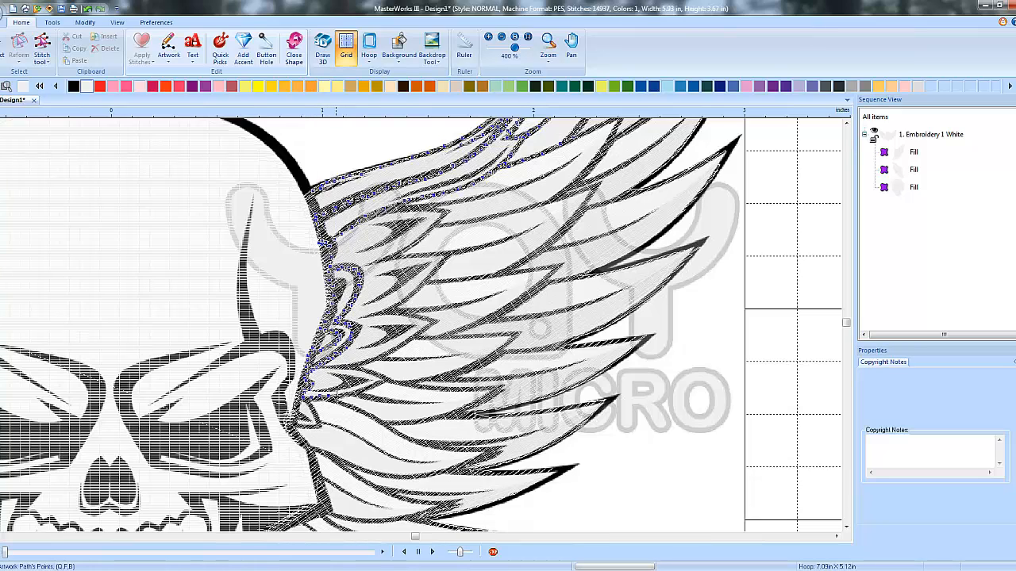
- Trace the upper edges of the two short feathers beside the second curl, from their tips back toward the root
{"action": "left_click", "coordinate": [368, 374]}
{"action": "left_click", "coordinate": [354, 371]}
{"action": "left_click", "coordinate": [338, 369]}
{"action": "left_click", "coordinate": [437, 319]}
{"action": "left_click", "coordinate": [413, 318]}
{"action": "left_click", "coordinate": [391, 320]}
{"action": "left_click", "coordinate": [368, 320]}
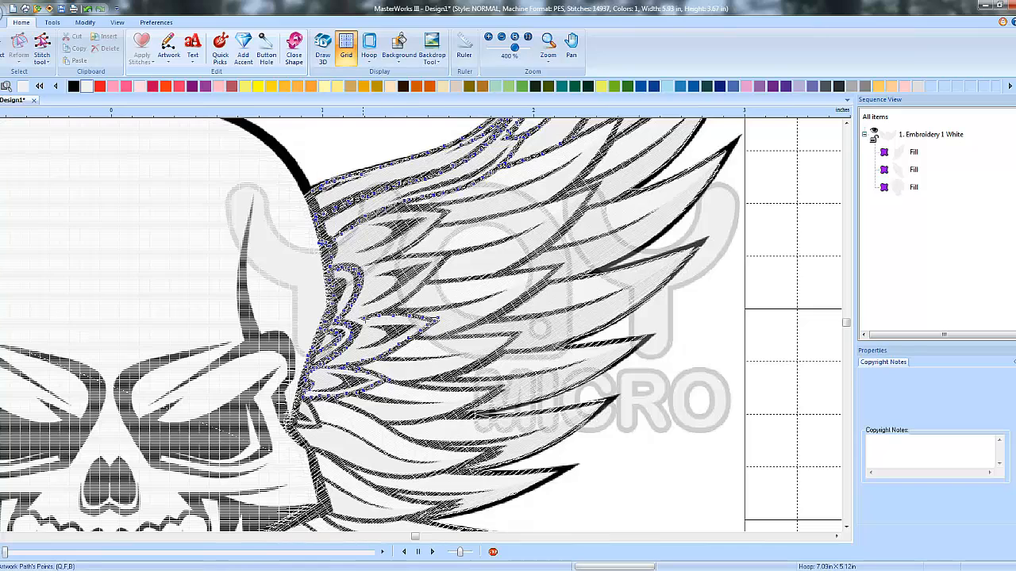
- Trace the centre line of the feather just above the second curl out to its end and back to the root
{"action": "left_click", "coordinate": [389, 313]}
{"action": "left_click", "coordinate": [409, 311]}
{"action": "left_click", "coordinate": [428, 309]}
{"action": "left_click", "coordinate": [446, 306]}
{"action": "left_click", "coordinate": [465, 302]}
{"action": "left_click", "coordinate": [485, 298]}
{"action": "left_click", "coordinate": [500, 293]}
{"action": "left_click", "coordinate": [474, 300]}
{"action": "left_click", "coordinate": [458, 303]}
{"action": "left_click", "coordinate": [439, 308]}
{"action": "left_click", "coordinate": [421, 310]}
{"action": "left_click", "coordinate": [404, 312]}
{"action": "left_click", "coordinate": [368, 317]}
- Trace the short feather beside the upper curl, up its lower edge, around its tip and back along its upper edge
{"action": "left_click", "coordinate": [386, 308]}
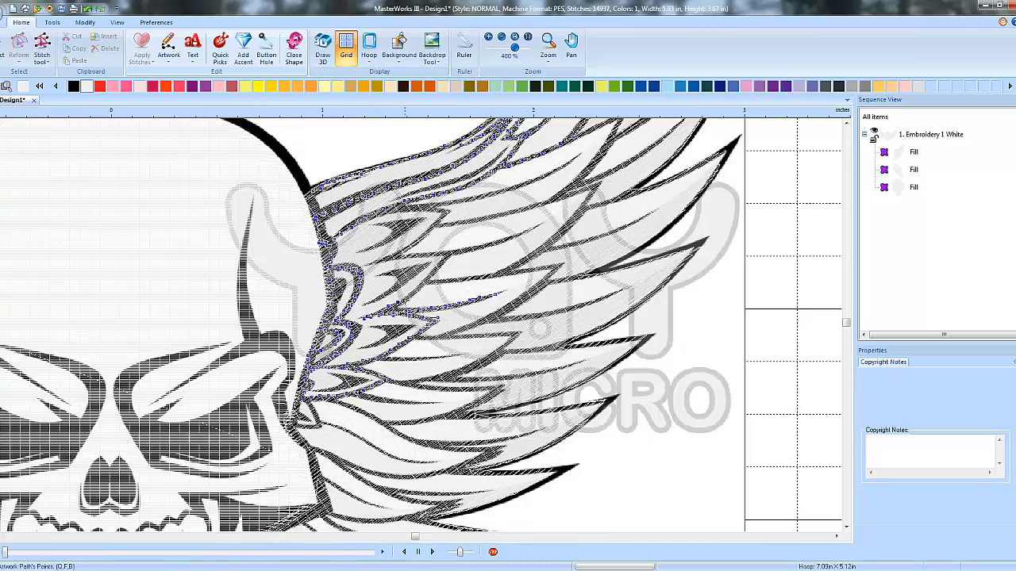
{"action": "left_click", "coordinate": [402, 301]}
{"action": "left_click", "coordinate": [415, 292]}
{"action": "left_click", "coordinate": [425, 282]}
{"action": "left_click", "coordinate": [435, 274]}
{"action": "left_click", "coordinate": [442, 263]}
{"action": "left_click", "coordinate": [449, 252]}
{"action": "left_click", "coordinate": [429, 254]}
{"action": "left_click", "coordinate": [408, 257]}
{"action": "left_click", "coordinate": [384, 261]}
{"action": "left_click", "coordinate": [367, 264]}
- Trace the centre line of the longer feather beyond that short feather's tip, out to its end and back
{"action": "left_click", "coordinate": [397, 262]}
{"action": "left_click", "coordinate": [476, 249]}
{"action": "left_click", "coordinate": [495, 243]}
{"action": "left_click", "coordinate": [525, 234]}
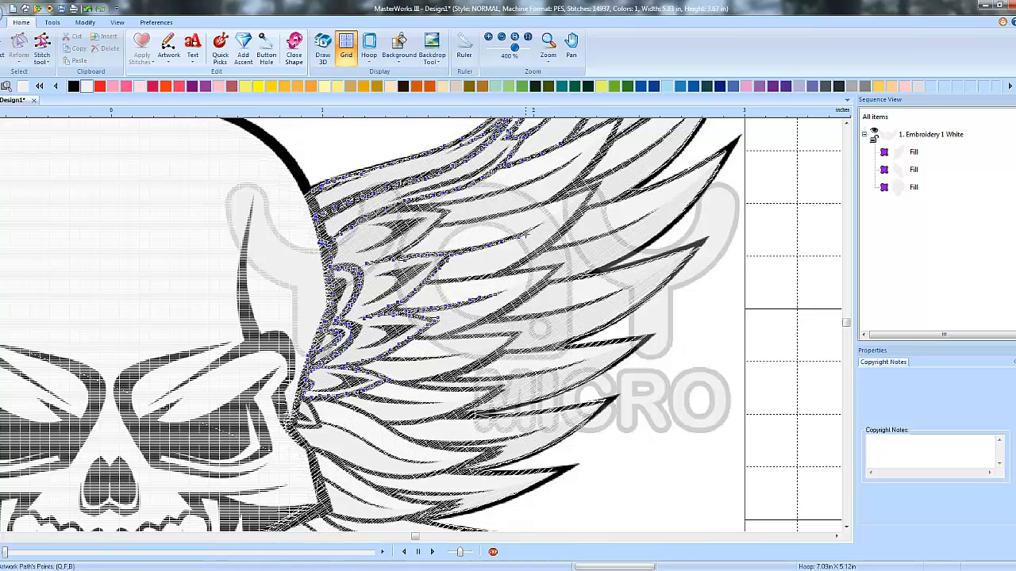
{"action": "left_click", "coordinate": [513, 240]}
{"action": "left_click", "coordinate": [497, 245]}
{"action": "left_click", "coordinate": [451, 253]}
- Trace the topmost short feather, following its lower edge to the tip and its upper edge back inward
{"action": "left_click", "coordinate": [424, 254]}
{"action": "left_click", "coordinate": [394, 257]}
{"action": "left_click", "coordinate": [411, 247]}
{"action": "left_click", "coordinate": [437, 219]}
{"action": "left_click", "coordinate": [448, 212]}
{"action": "left_click", "coordinate": [429, 210]}
{"action": "left_click", "coordinate": [409, 208]}
{"action": "left_click", "coordinate": [391, 208]}
- Extend the path from the topmost short feather outward along the centre line of the long feather above it
{"action": "left_click", "coordinate": [426, 204]}
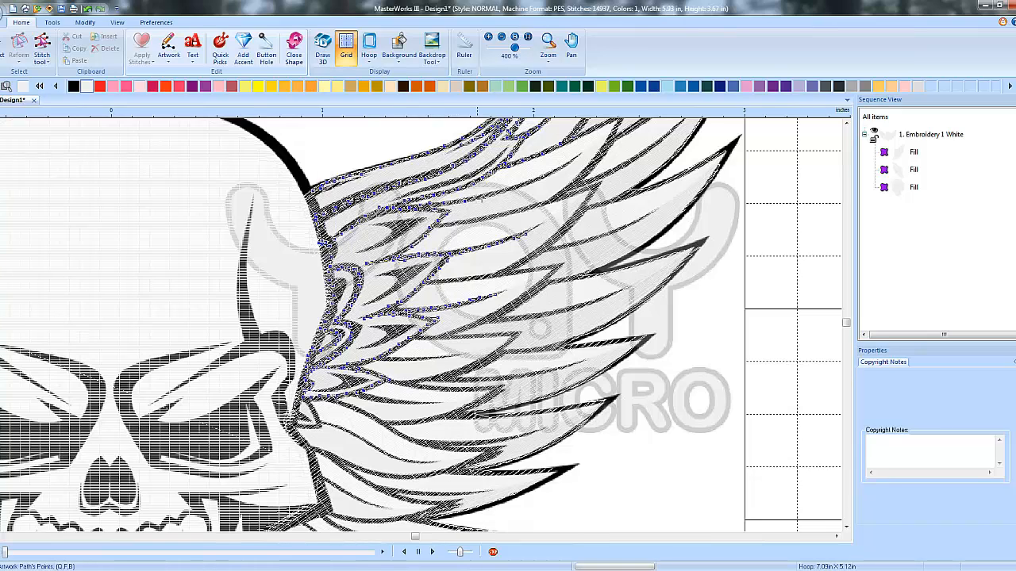
{"action": "left_click", "coordinate": [506, 193]}
{"action": "left_click", "coordinate": [522, 187]}
{"action": "left_click", "coordinate": [538, 179]}
{"action": "left_click", "coordinate": [554, 172]}
{"action": "left_click", "coordinate": [569, 165]}
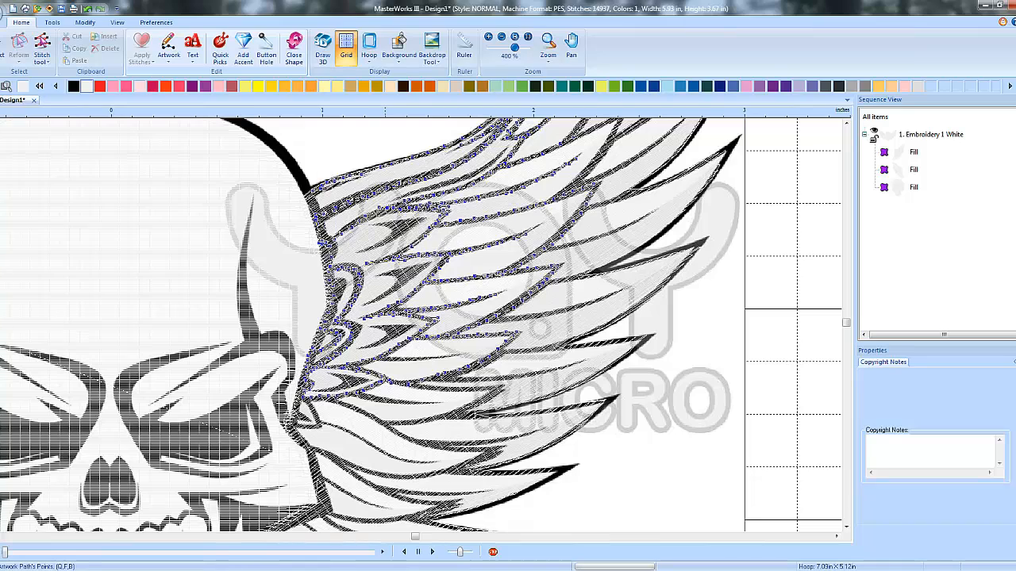
- Trace back along the short feather below the second curl, and follow the inner line of the neighbouring mid-wing feather outward
{"action": "left_click", "coordinate": [384, 378]}
{"action": "left_click", "coordinate": [368, 374]}
{"action": "left_click", "coordinate": [356, 369]}
{"action": "left_click", "coordinate": [386, 358]}
{"action": "left_click", "coordinate": [400, 356]}
{"action": "left_click", "coordinate": [429, 354]}
{"action": "left_click", "coordinate": [419, 355]}
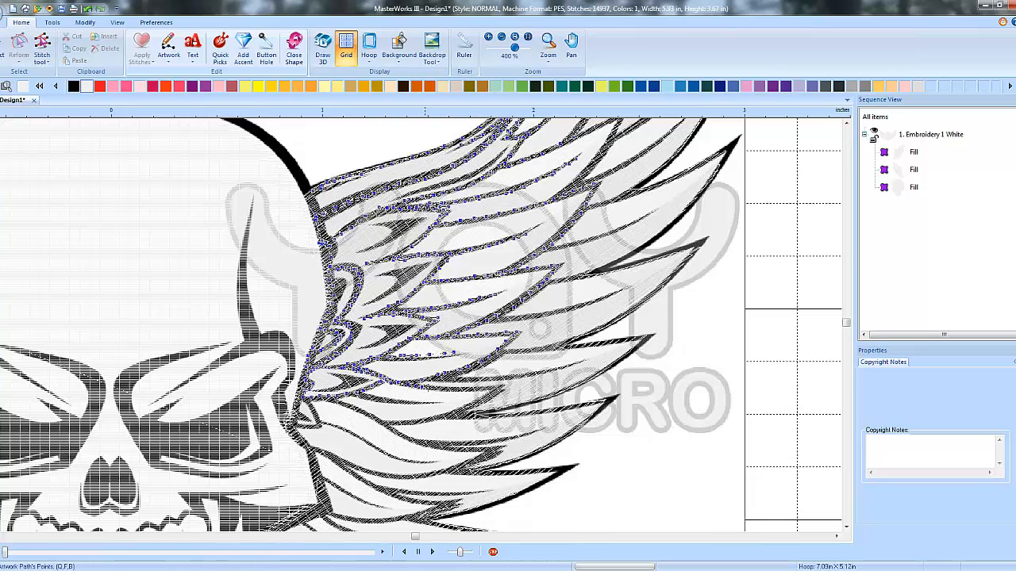
- Trace the upper edge of the next lower mid-wing feather out to its tip and start back along it
{"action": "left_click", "coordinate": [445, 389]}
{"action": "left_click", "coordinate": [462, 390]}
{"action": "left_click", "coordinate": [480, 388]}
{"action": "left_click", "coordinate": [501, 386]}
{"action": "left_click", "coordinate": [490, 388]}
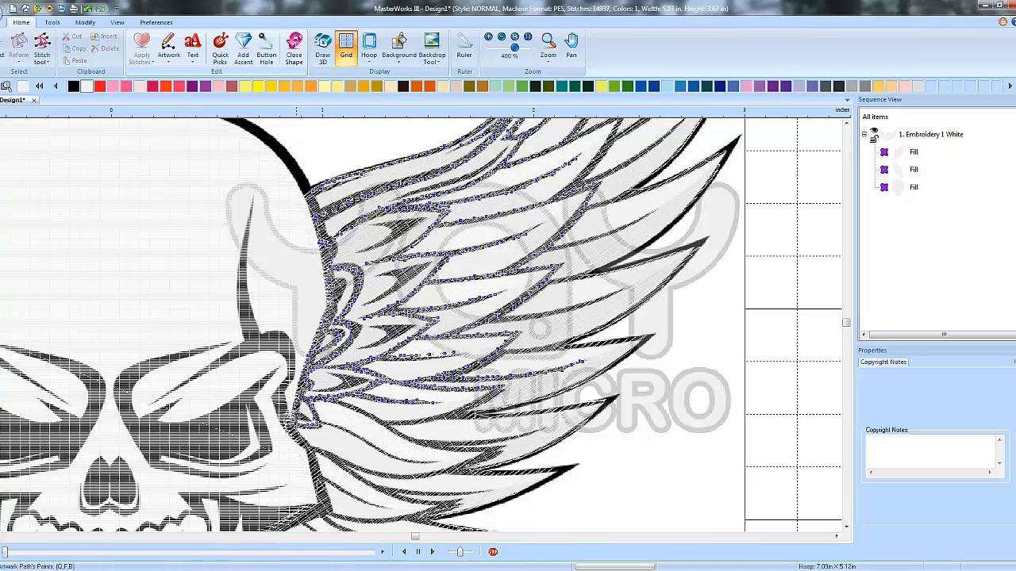
- Trace the small pointed shape beside the skull's cheek and continue outward along the wavy line of the lower feather
{"action": "left_click", "coordinate": [311, 410]}
{"action": "left_click", "coordinate": [317, 421]}
{"action": "left_click", "coordinate": [327, 423]}
{"action": "left_click", "coordinate": [365, 436]}
{"action": "left_click", "coordinate": [432, 461]}
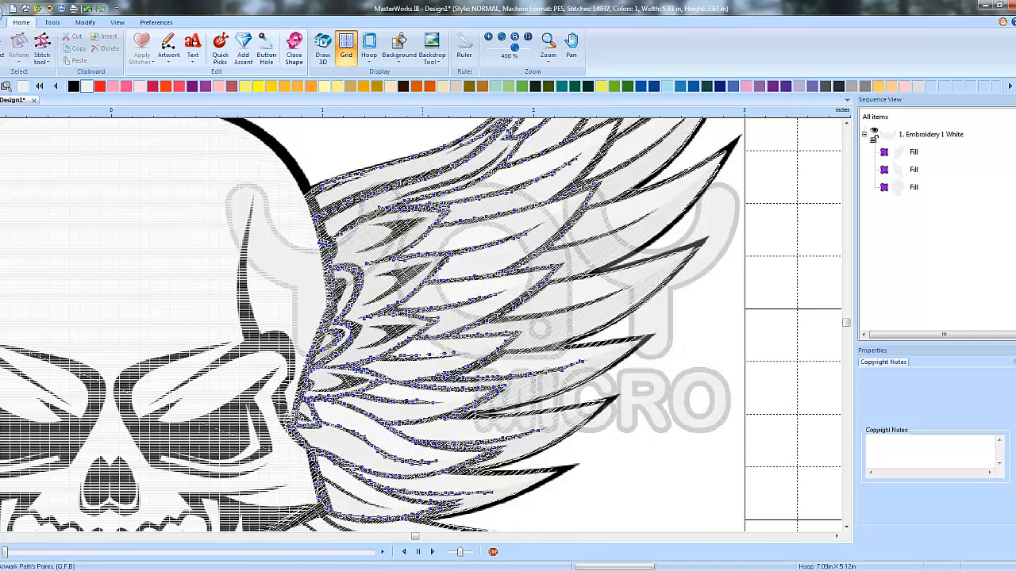
{"action": "scroll", "coordinate": [461, 411], "scroll_direction": "down", "scroll_amount": 3}
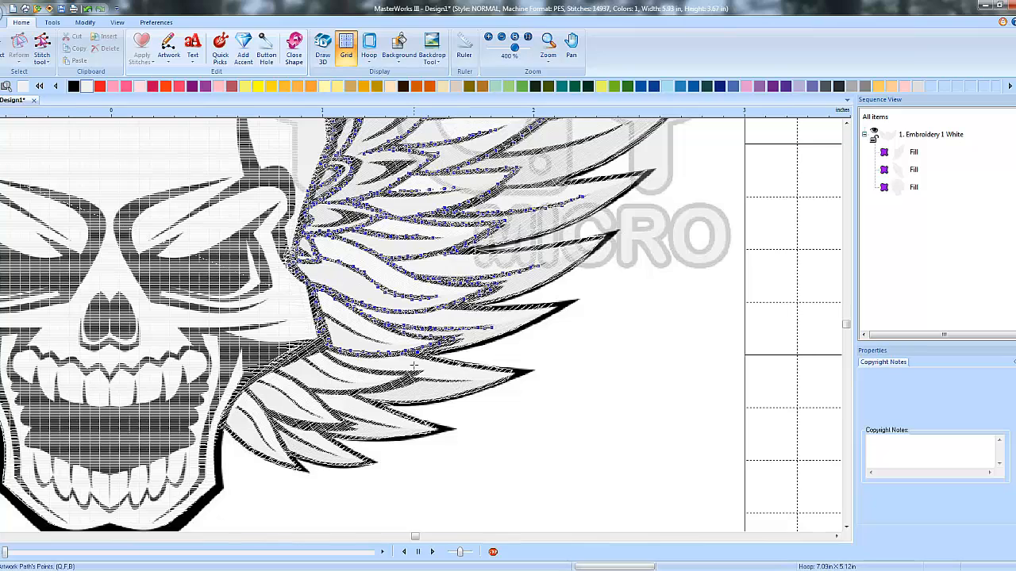
{"action": "left_click", "coordinate": [572, 457]}
{"action": "key", "text": "BackSpace"}
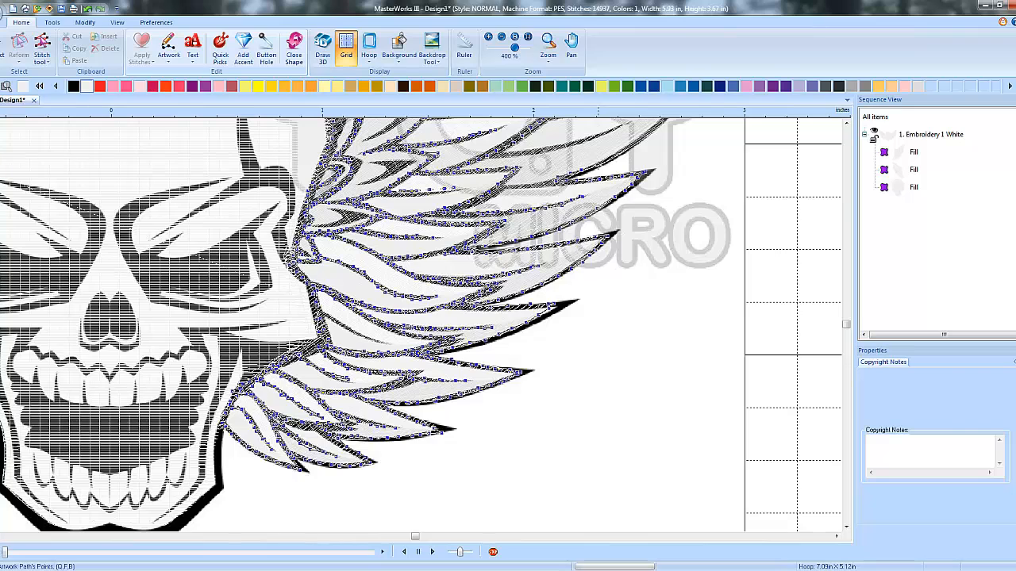
- Add path points along the upper edge of the long outer feather in the middle of the right wing
{"action": "scroll", "coordinate": [599, 166], "scroll_direction": "up", "scroll_amount": 4}
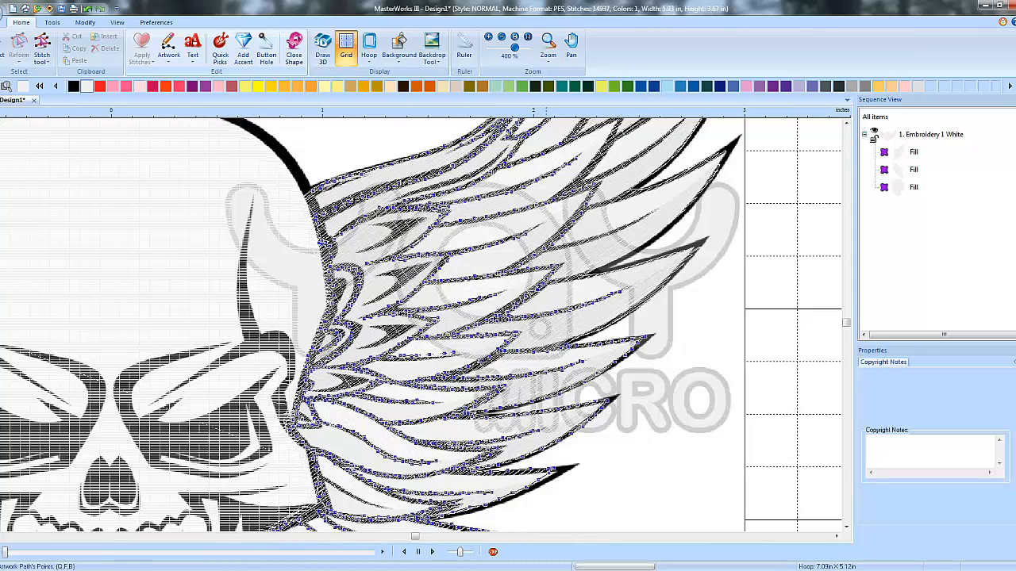
{"action": "left_click", "coordinate": [628, 268]}
{"action": "left_click", "coordinate": [631, 269]}
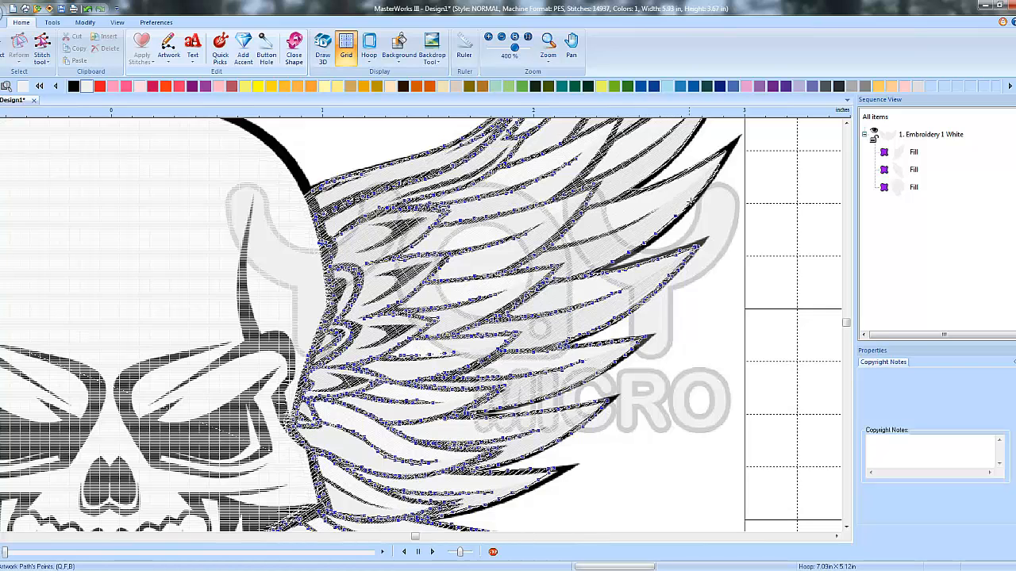
- Trace the centre line of the next long outer feather up to its end and back toward its base
{"action": "key", "text": "Right"}
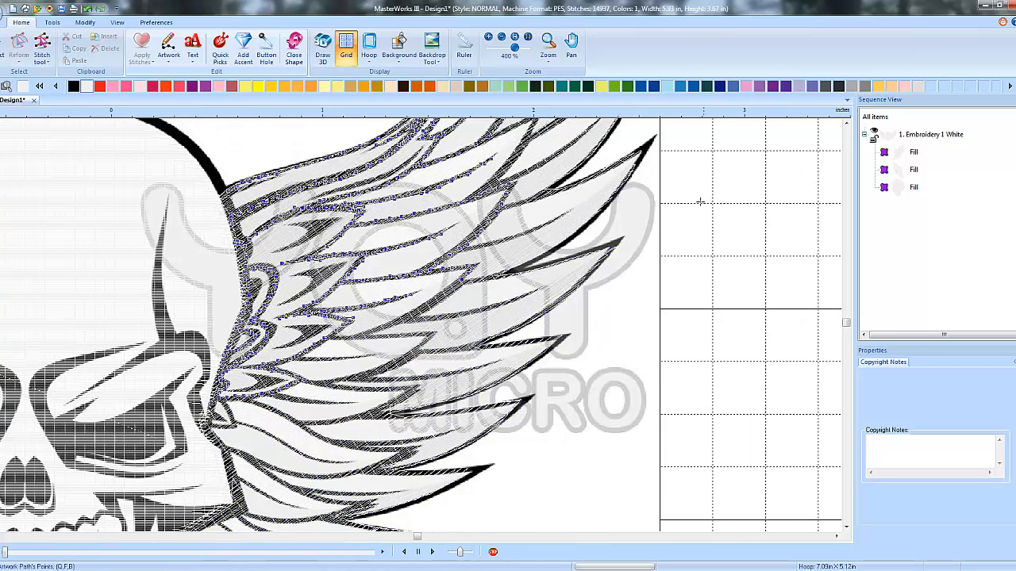
{"action": "key", "text": "Up"}
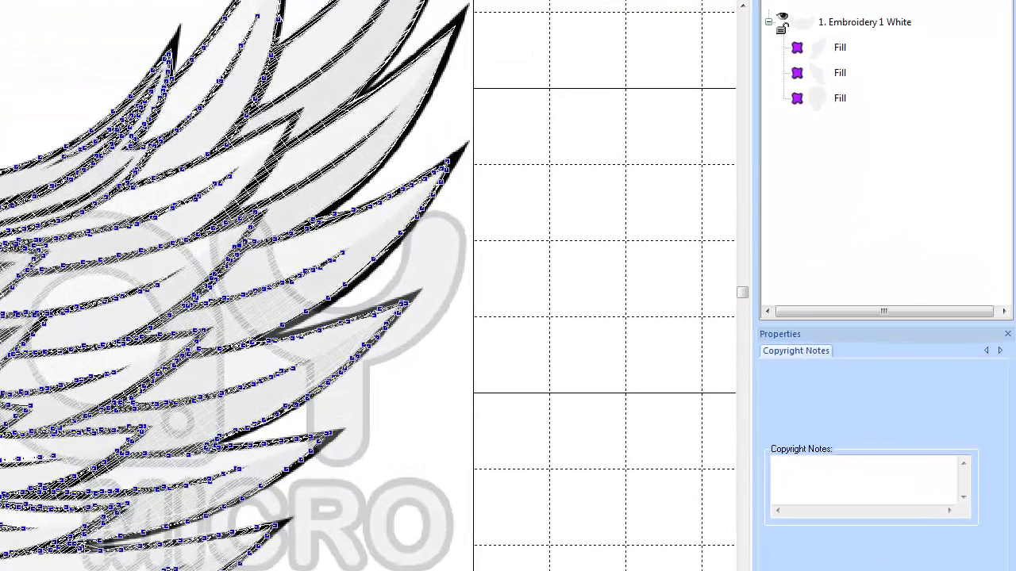
{"action": "left_click", "coordinate": [334, 162]}
{"action": "left_click", "coordinate": [352, 154]}
{"action": "left_click", "coordinate": [372, 137]}
{"action": "left_click", "coordinate": [390, 118]}
{"action": "left_click", "coordinate": [387, 121]}
{"action": "left_click", "coordinate": [374, 138]}
{"action": "left_click", "coordinate": [352, 156]}
{"action": "left_click", "coordinate": [334, 168]}
{"action": "left_click", "coordinate": [306, 184]}
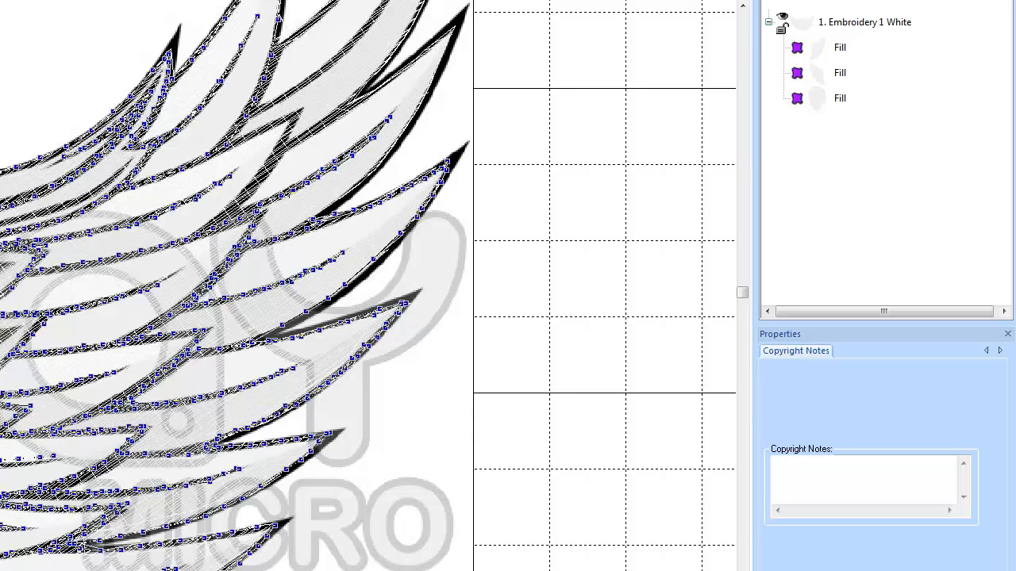
- Continue the path around that long feather's base and along its lower outer edge up to near the tip
{"action": "left_click", "coordinate": [283, 195]}
{"action": "left_click", "coordinate": [254, 214]}
{"action": "left_click", "coordinate": [248, 227]}
{"action": "left_click", "coordinate": [246, 239]}
{"action": "left_click", "coordinate": [269, 238]}
{"action": "left_click", "coordinate": [290, 233]}
{"action": "left_click", "coordinate": [314, 221]}
{"action": "left_click", "coordinate": [333, 209]}
{"action": "left_click", "coordinate": [356, 185]}
{"action": "left_click", "coordinate": [372, 167]}
{"action": "left_click", "coordinate": [398, 140]}
{"action": "left_click", "coordinate": [422, 101]}
{"action": "left_click", "coordinate": [439, 66]}
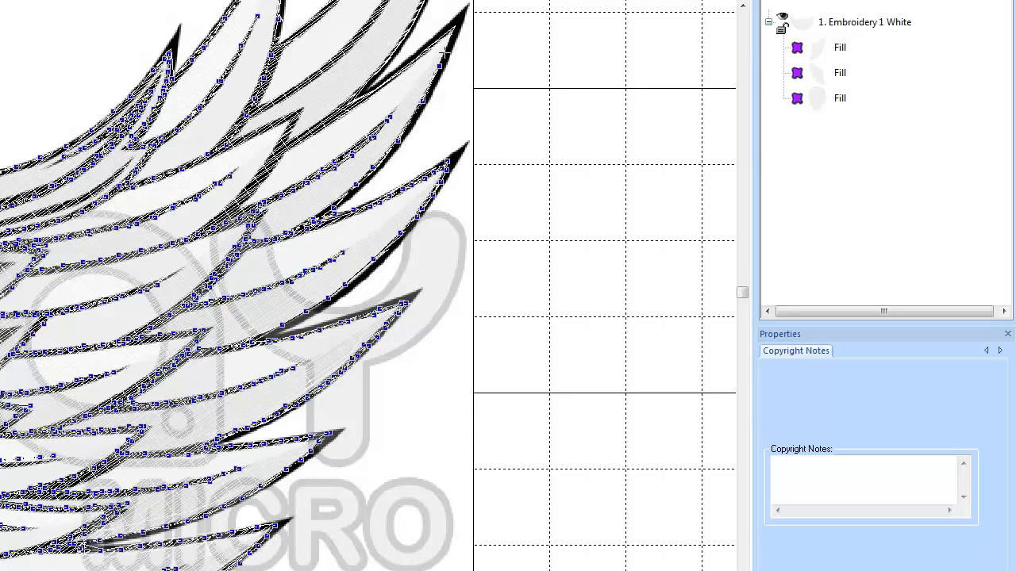
- Carry the path around the long feather's tip and back down along its upper edge
{"action": "left_click", "coordinate": [446, 52]}
{"action": "left_click", "coordinate": [422, 53]}
{"action": "left_click", "coordinate": [403, 66]}
{"action": "left_click", "coordinate": [386, 78]}
{"action": "left_click", "coordinate": [373, 89]}
{"action": "left_click", "coordinate": [345, 111]}
{"action": "left_click", "coordinate": [325, 125]}
{"action": "left_click", "coordinate": [304, 138]}
{"action": "left_click", "coordinate": [267, 159]}
- Trace the neighbouring shorter feather, up its outer edge to the tip and back along its upper edge
{"action": "left_click", "coordinate": [231, 212]}
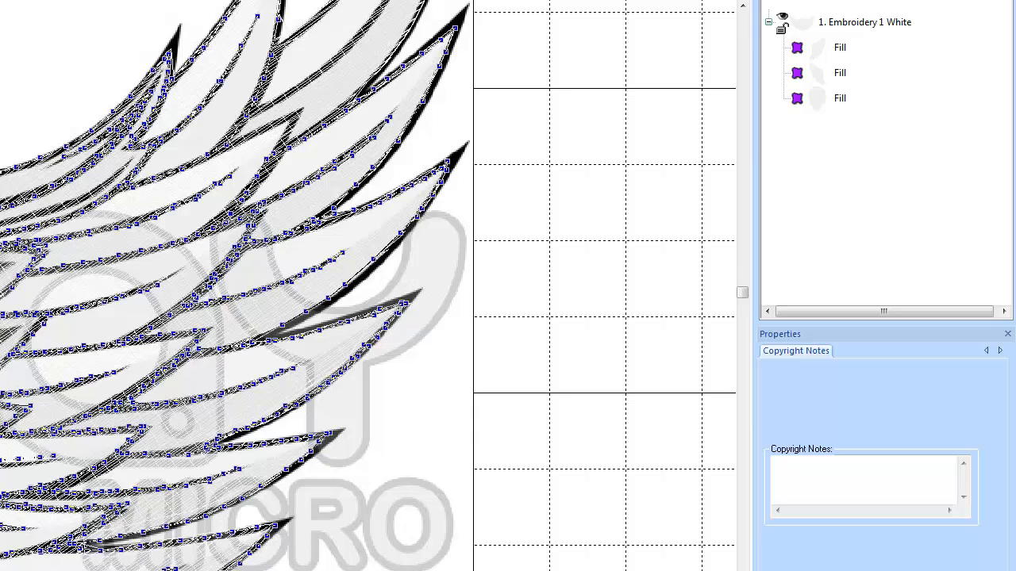
{"action": "left_click", "coordinate": [256, 187]}
{"action": "left_click", "coordinate": [273, 150]}
{"action": "left_click", "coordinate": [280, 139]}
{"action": "left_click", "coordinate": [295, 116]}
{"action": "left_click", "coordinate": [300, 109]}
{"action": "left_click", "coordinate": [271, 129]}
{"action": "left_click", "coordinate": [245, 142]}
{"action": "left_click", "coordinate": [225, 148]}
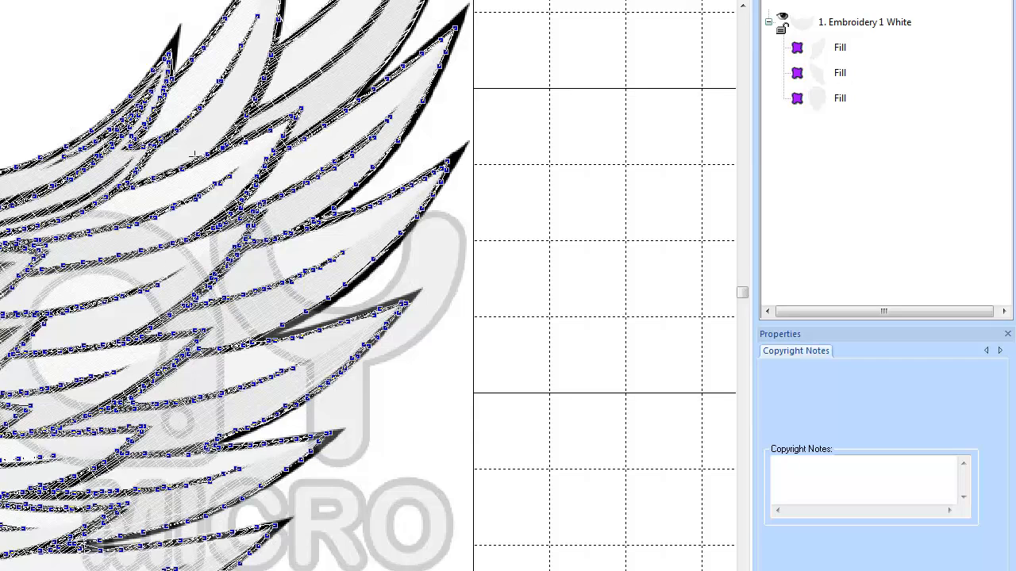
- Retrace the long feather's upper edge outward to where it meets the next outer feather
{"action": "left_click", "coordinate": [259, 132]}
{"action": "left_click", "coordinate": [287, 146]}
{"action": "left_click", "coordinate": [318, 124]}
{"action": "left_click", "coordinate": [345, 105]}
{"action": "left_click", "coordinate": [368, 89]}
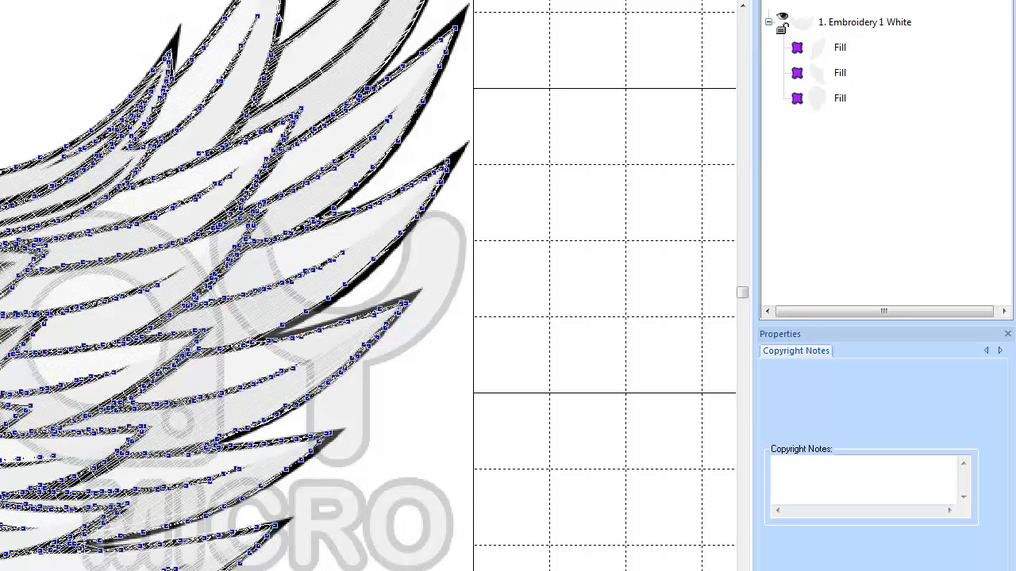
- Trace the outermost top feather's outer edge from its base up to the tip
{"action": "scroll", "coordinate": [377, 87], "scroll_direction": "right", "scroll_amount": 2}
{"action": "scroll", "coordinate": [377, 86], "scroll_direction": "up", "scroll_amount": 3}
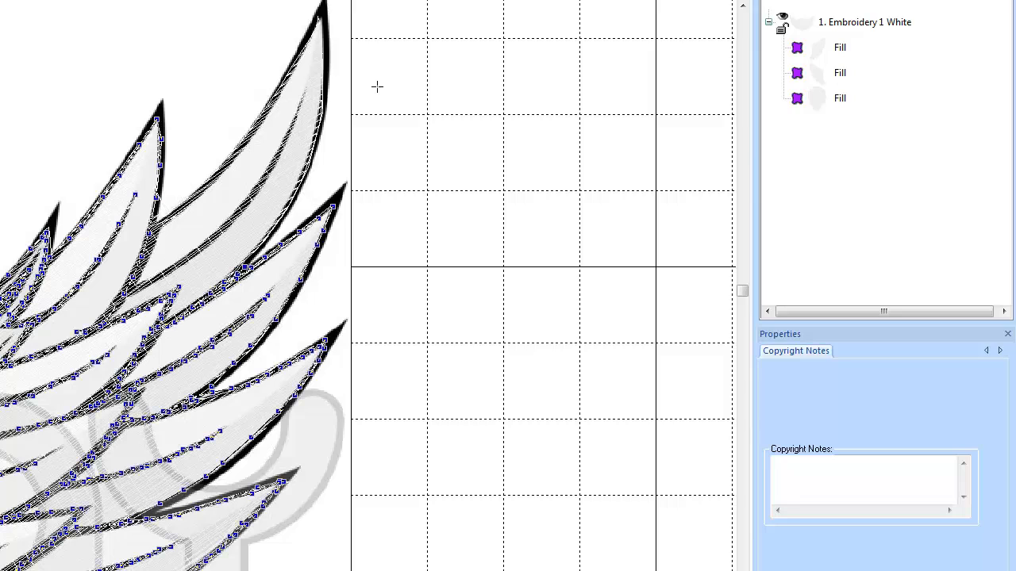
{"action": "left_click", "coordinate": [281, 216]}
{"action": "left_click", "coordinate": [299, 185]}
{"action": "left_click", "coordinate": [320, 113]}
{"action": "left_click", "coordinate": [319, 54]}
{"action": "key", "text": "BackSpace"}
{"action": "left_click", "coordinate": [321, 20]}
- Continue the path from the top feather's tip back down along its inner upper edge to the base
{"action": "left_click", "coordinate": [312, 32]}
{"action": "left_click", "coordinate": [307, 44]}
{"action": "left_click", "coordinate": [300, 58]}
{"action": "left_click", "coordinate": [289, 72]}
{"action": "left_click", "coordinate": [281, 87]}
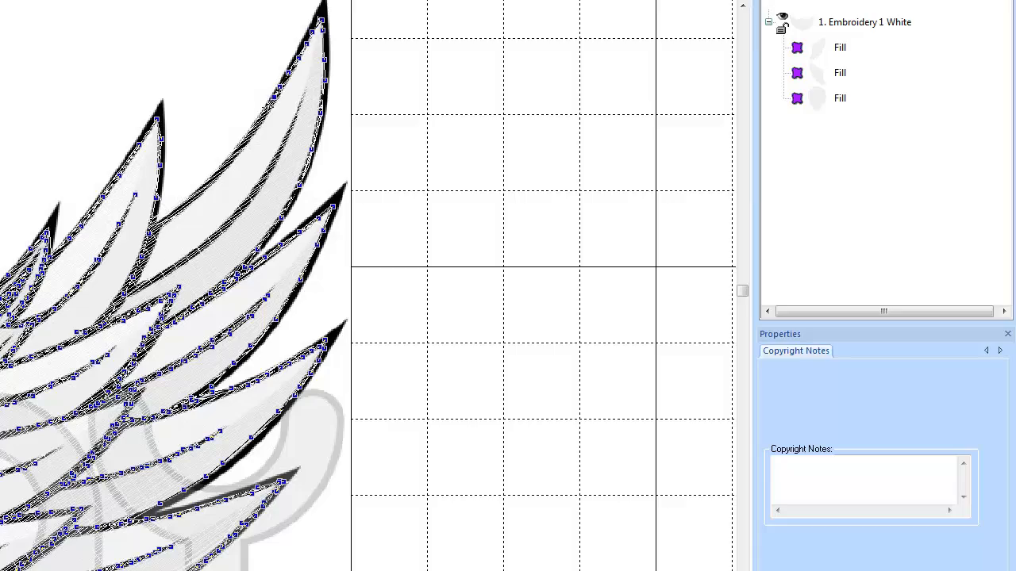
{"action": "left_click", "coordinate": [274, 96]}
{"action": "left_click", "coordinate": [262, 117]}
{"action": "left_click", "coordinate": [247, 142]}
{"action": "left_click", "coordinate": [242, 150]}
{"action": "left_click", "coordinate": [236, 161]}
{"action": "left_click", "coordinate": [227, 168]}
{"action": "left_click", "coordinate": [210, 180]}
{"action": "left_click", "coordinate": [197, 192]}
{"action": "left_click", "coordinate": [188, 204]}
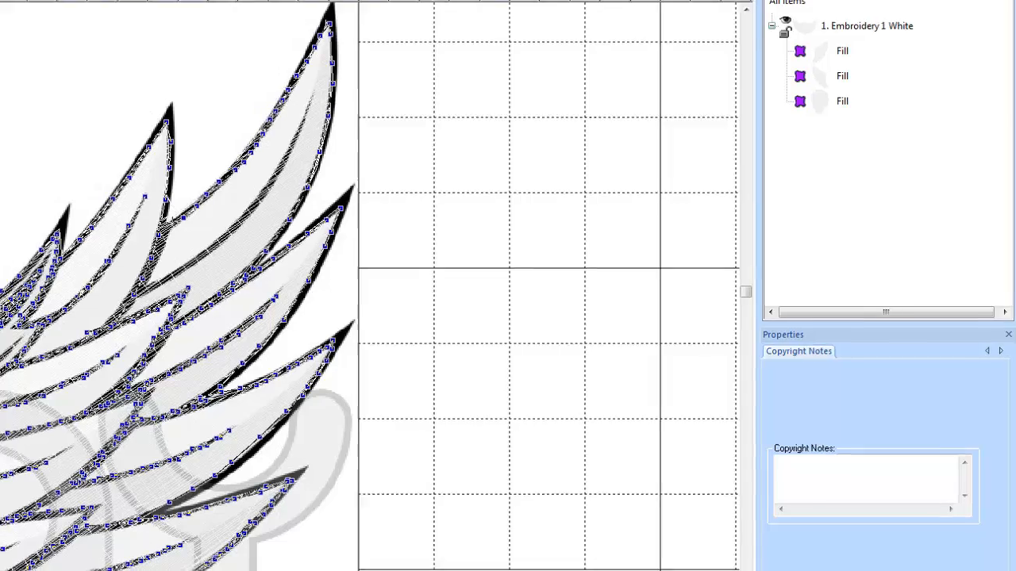
- Finish the wing path through the top feather's base and centre line, and colour the finished artwork black
{"action": "left_click", "coordinate": [145, 234]}
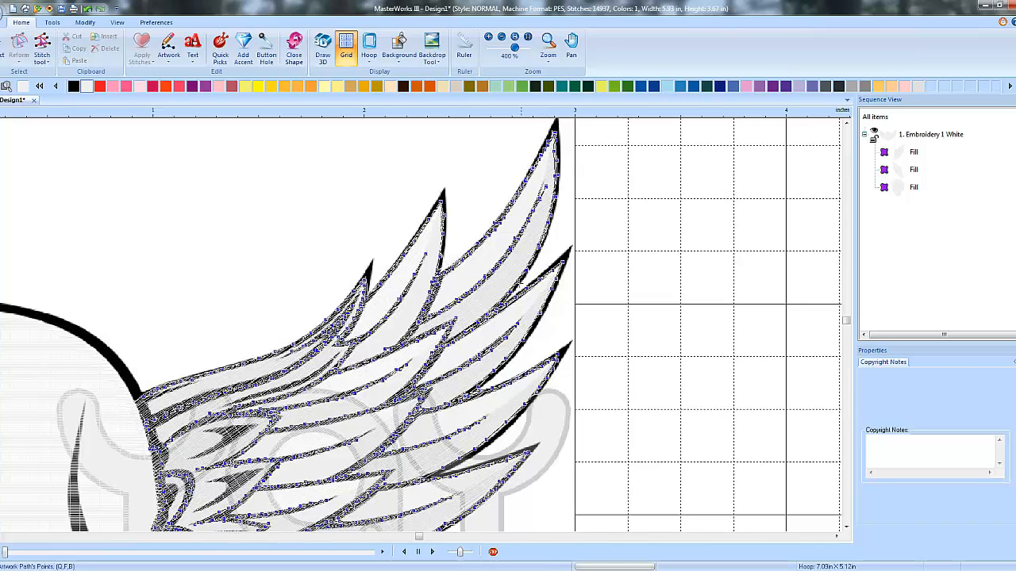
{"action": "right_click", "coordinate": [647, 289]}
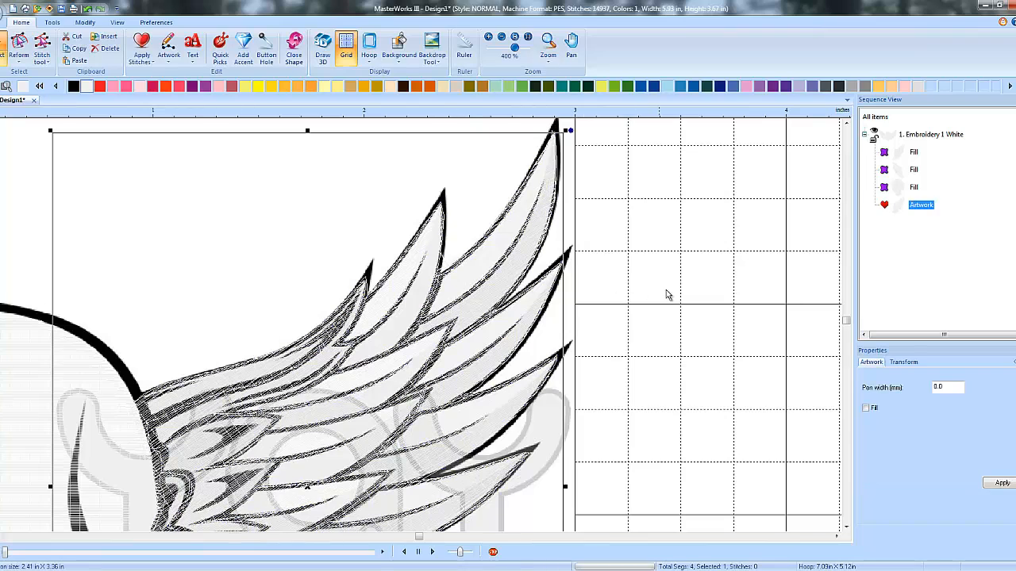
{"action": "left_click", "coordinate": [73, 87]}
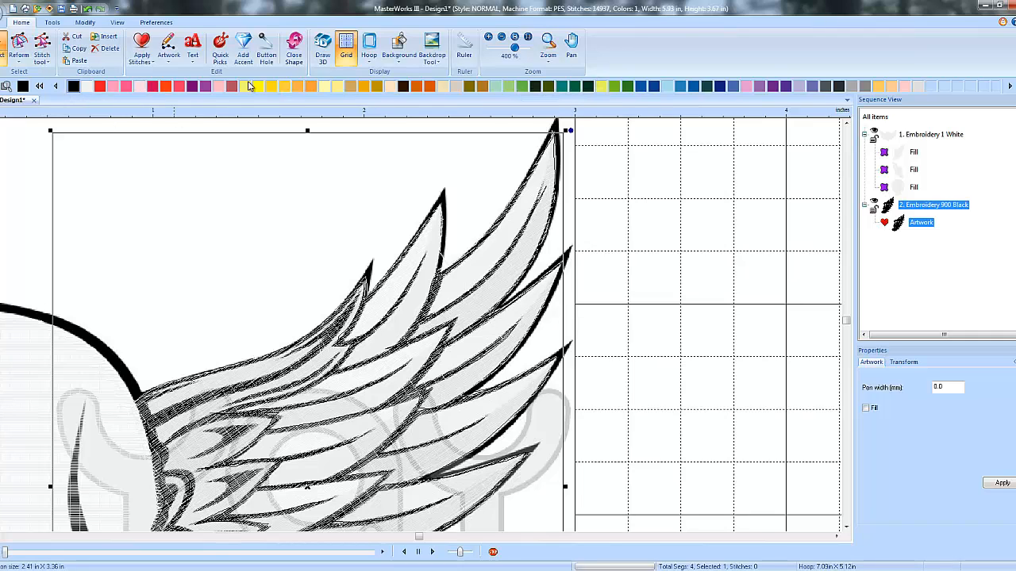
- Apply Run stitches to the black wing artwork and set the run type to Double run
{"action": "left_click", "coordinate": [142, 50]}
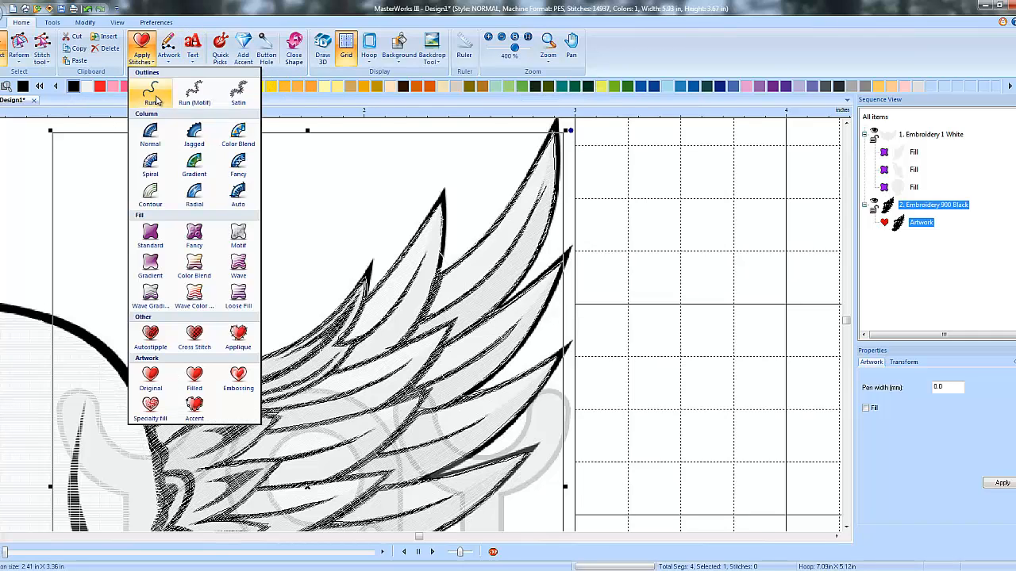
{"action": "left_click", "coordinate": [156, 99]}
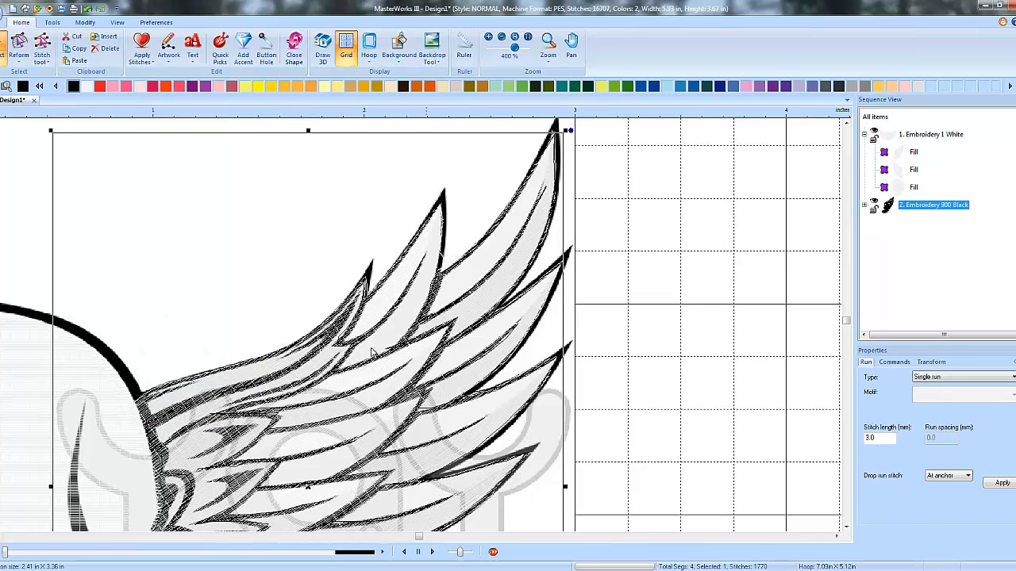
{"action": "left_click", "coordinate": [960, 378]}
{"action": "left_click", "coordinate": [946, 397]}
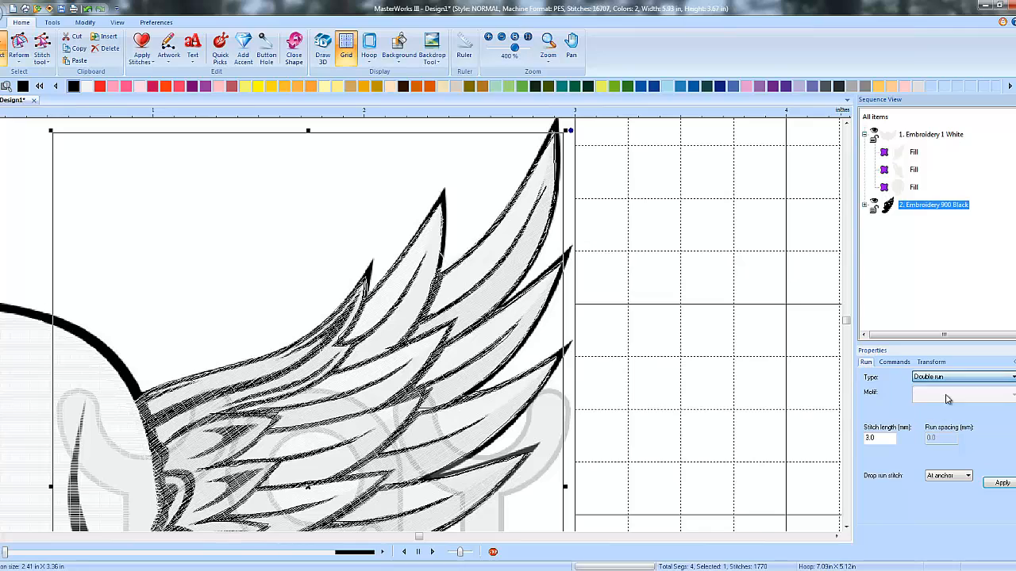
{"action": "left_click", "coordinate": [1002, 484]}
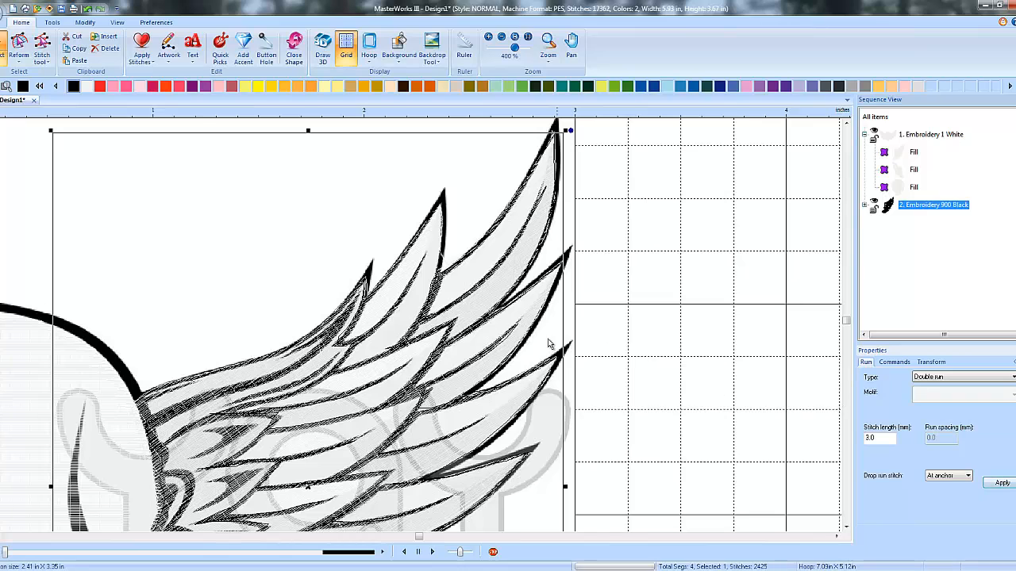
{"action": "left_click", "coordinate": [630, 363]}
- Examine the right wing's black run stitching against the skull image, up close and as a whole
{"action": "scroll", "coordinate": [435, 385], "scroll_direction": "down", "scroll_amount": 1}
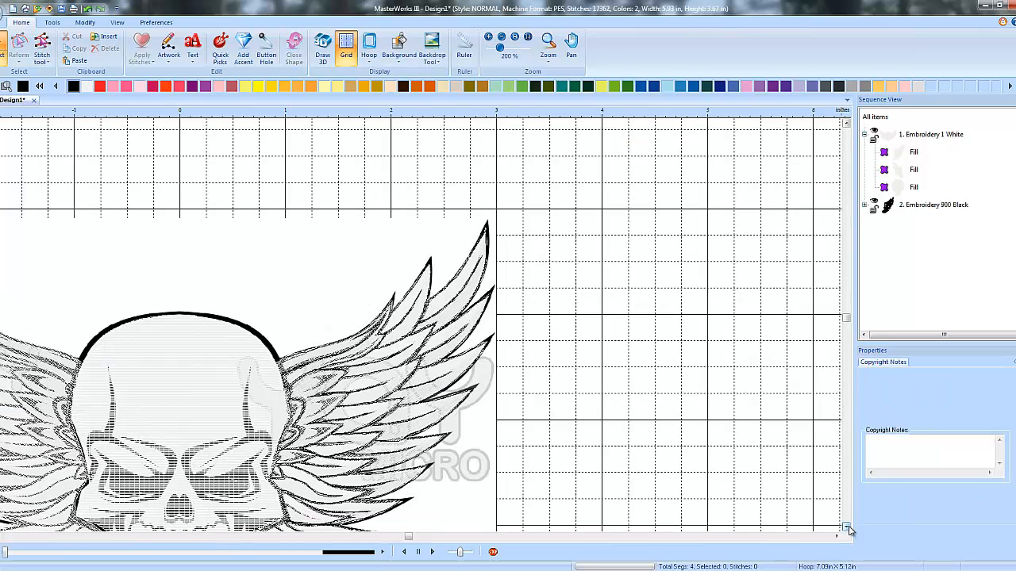
{"action": "left_click", "coordinate": [848, 528]}
{"action": "left_click", "coordinate": [848, 528]}
{"action": "left_click", "coordinate": [848, 528]}
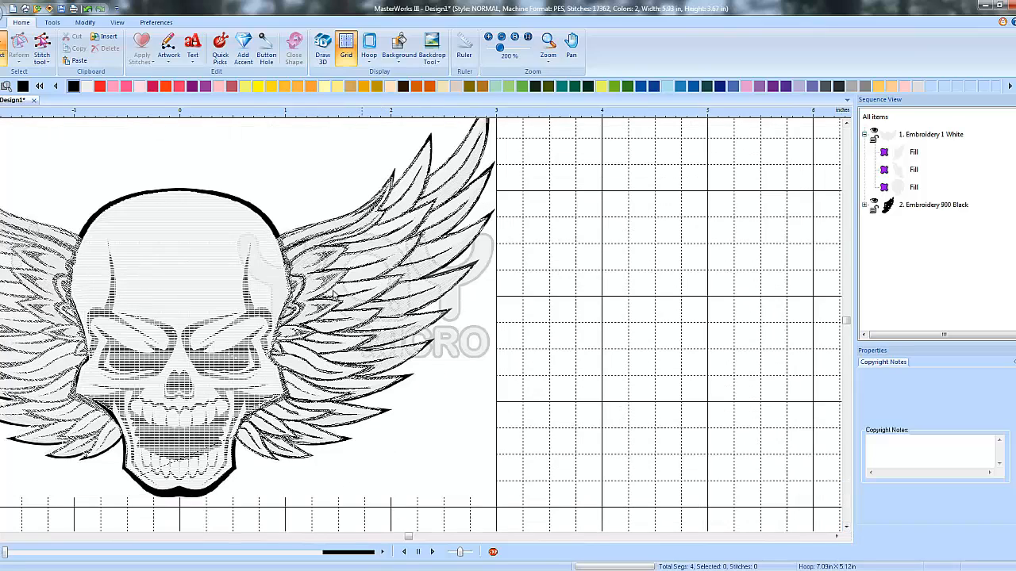
{"action": "scroll", "coordinate": [293, 294], "scroll_direction": "up", "scroll_amount": 1}
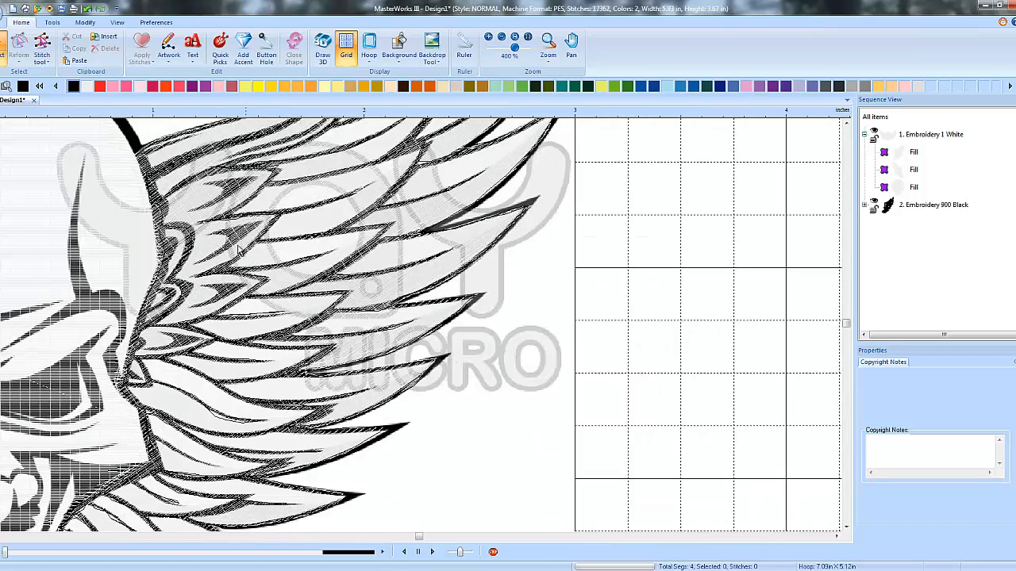
{"action": "scroll", "coordinate": [238, 298], "scroll_direction": "up", "scroll_amount": 1}
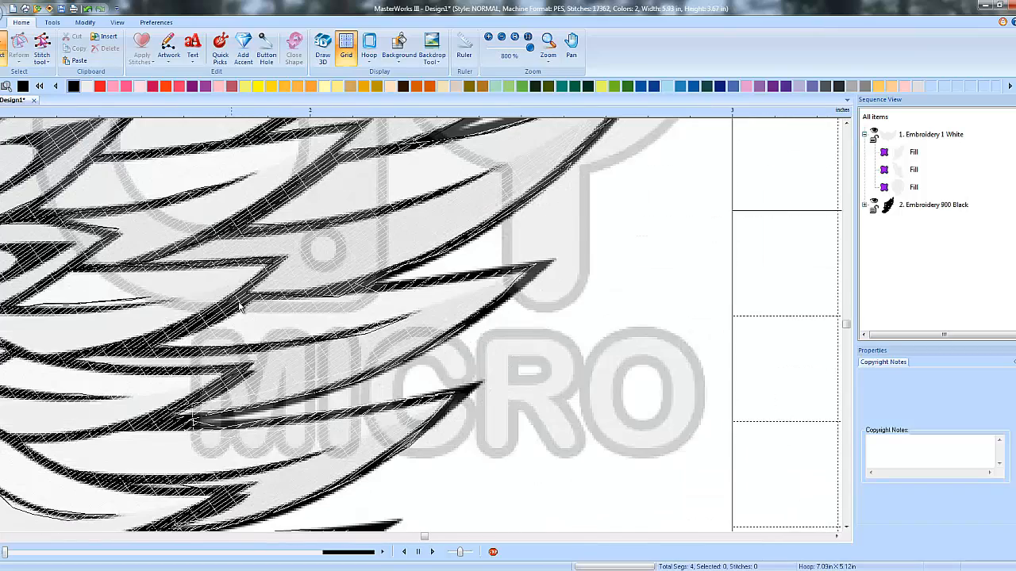
{"action": "scroll", "coordinate": [244, 307], "scroll_direction": "down", "scroll_amount": 1}
{"action": "scroll", "coordinate": [246, 308], "scroll_direction": "down", "scroll_amount": 2}
{"action": "scroll", "coordinate": [311, 327], "scroll_direction": "up", "scroll_amount": 1}
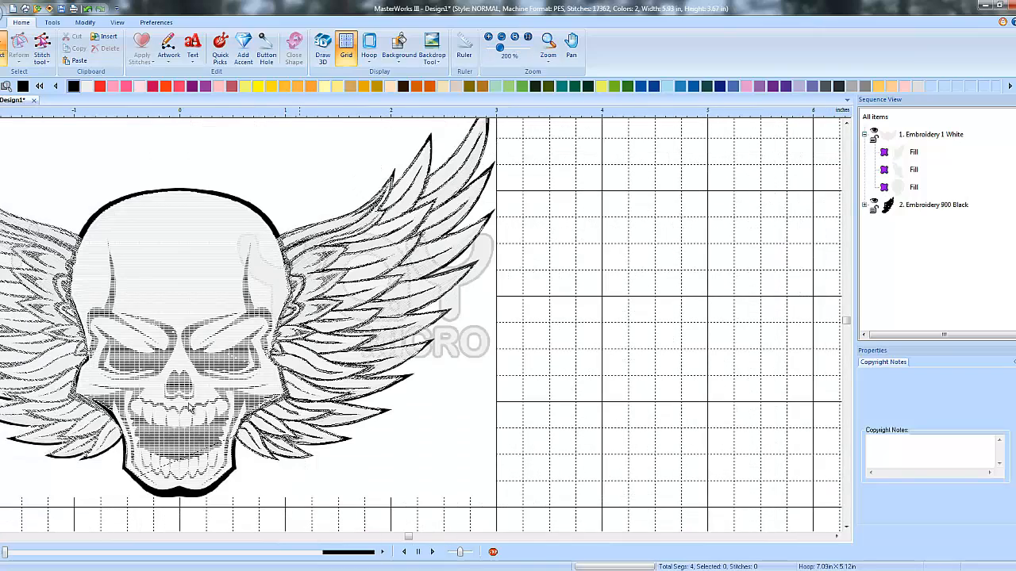
- Delete the left wing's white fill
{"action": "left_click", "coordinate": [1, 538]}
{"action": "left_click", "coordinate": [2, 538]}
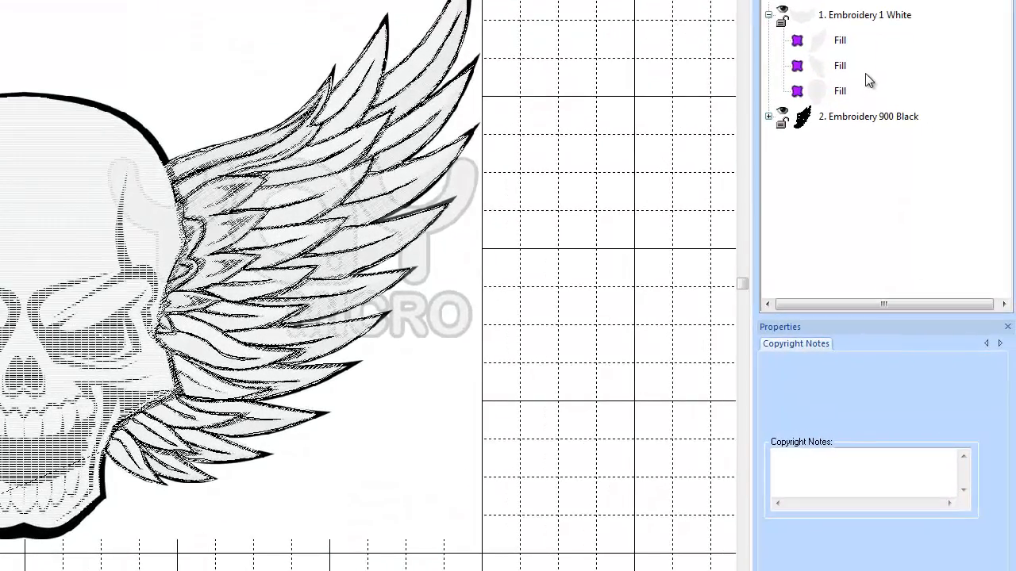
{"action": "left_click", "coordinate": [843, 67]}
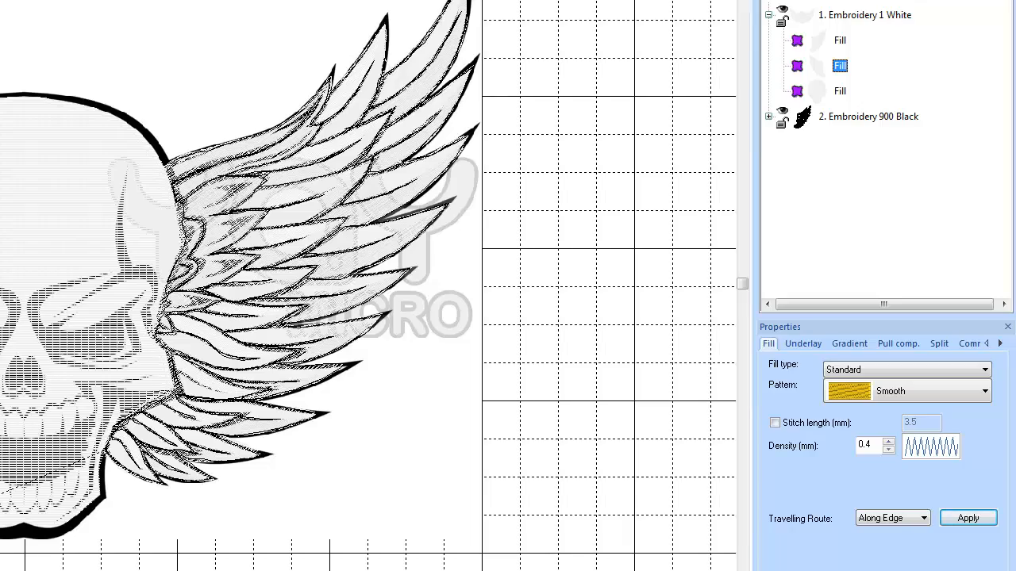
{"action": "key", "text": "Delete"}
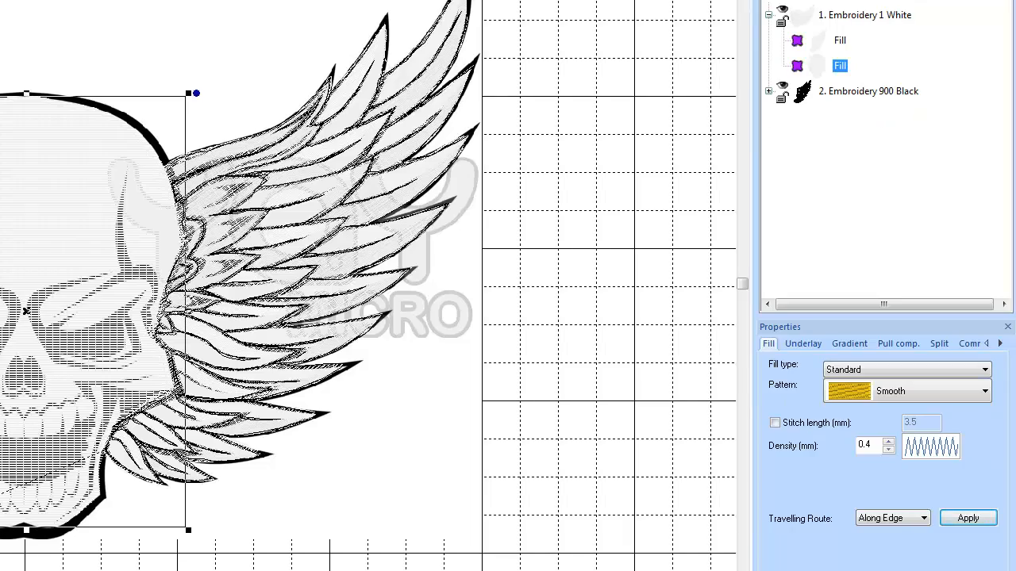
{"action": "left_click", "coordinate": [580, 161]}
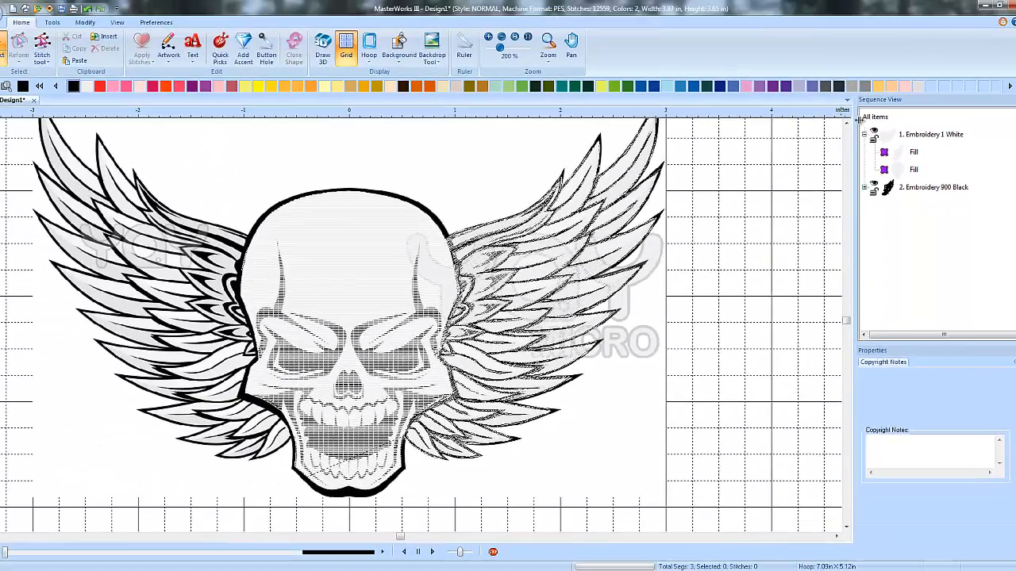
- Duplicate the right wing's white fill and black feather outlines together by copying and pasting them
{"action": "left_click", "coordinate": [846, 124]}
{"action": "left_click_drag", "start_coordinate": [768, 131], "coordinate": [384, 547]}
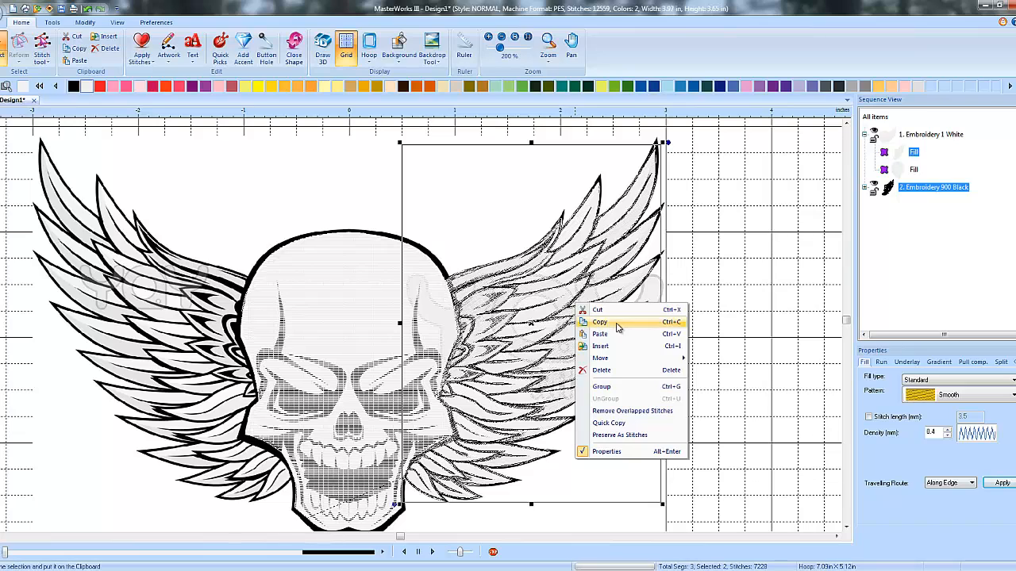
{"action": "left_click", "coordinate": [611, 322]}
{"action": "right_click", "coordinate": [567, 303]}
{"action": "left_click", "coordinate": [603, 337]}
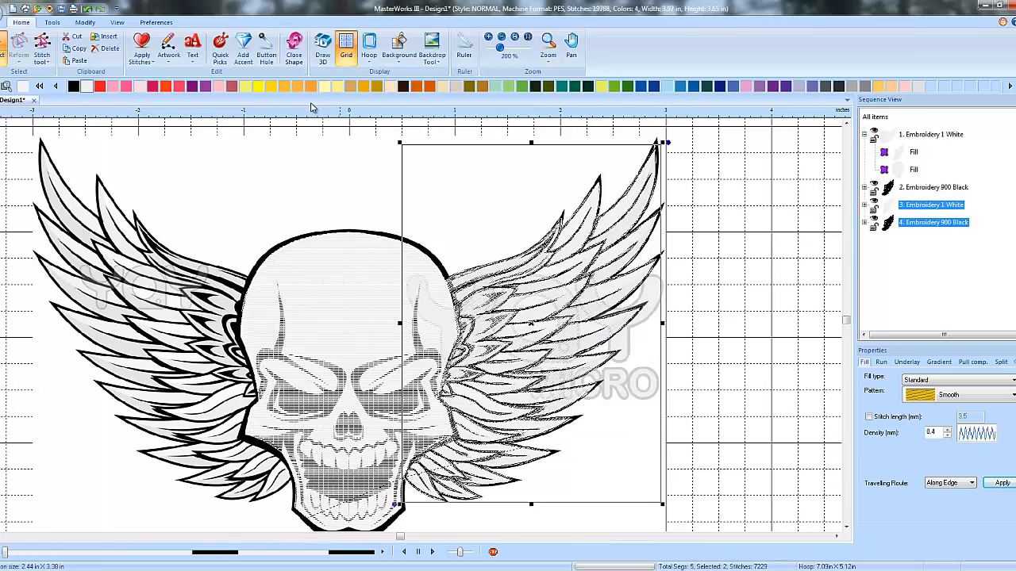
- Flip the pasted wing horizontally and place it over the left wing in the backdrop image
{"action": "left_click", "coordinate": [85, 22]}
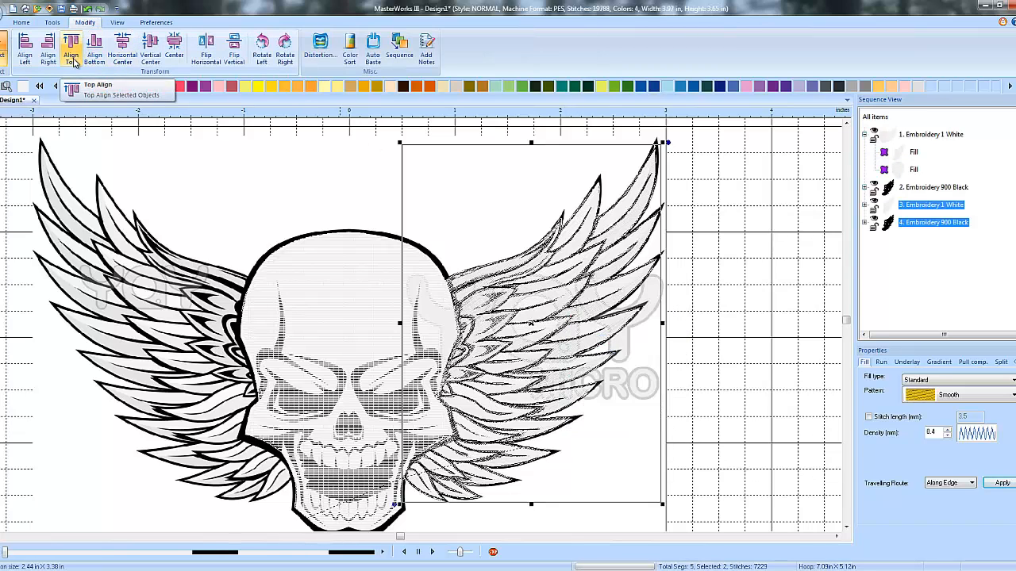
{"action": "left_click", "coordinate": [206, 49]}
{"action": "left_click_drag", "start_coordinate": [549, 289], "coordinate": [187, 290]}
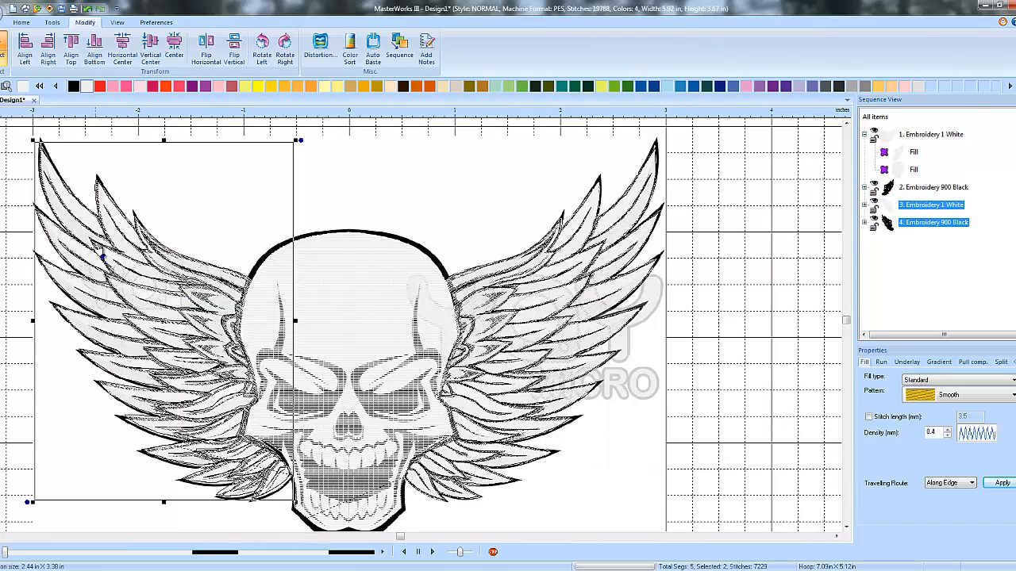
{"action": "left_click", "coordinate": [747, 469]}
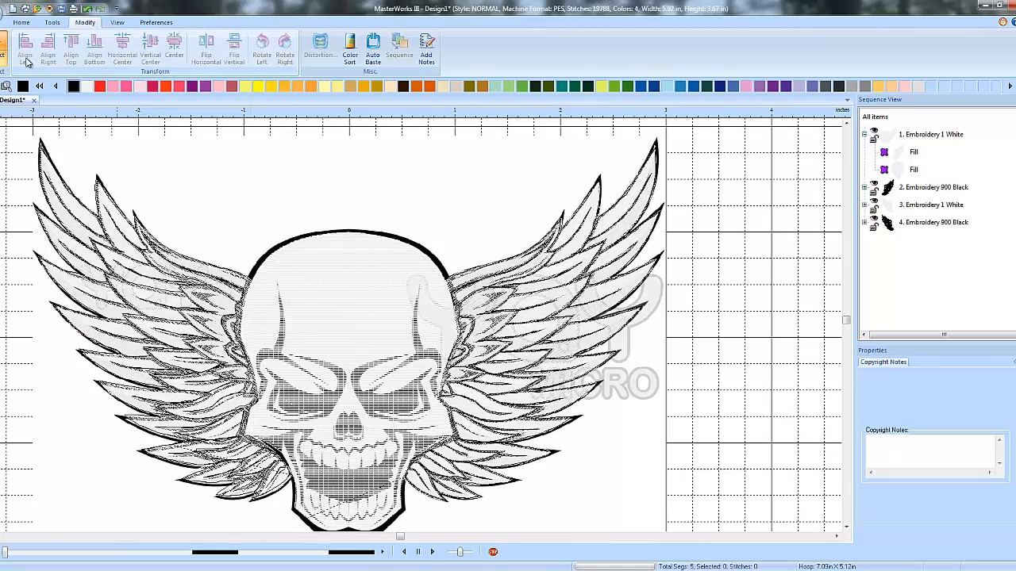
- Show the stitches in 3D and reorder the sequence as right wing fill, left wing fill, skull fill, then both black outlines
{"action": "left_click", "coordinate": [21, 22]}
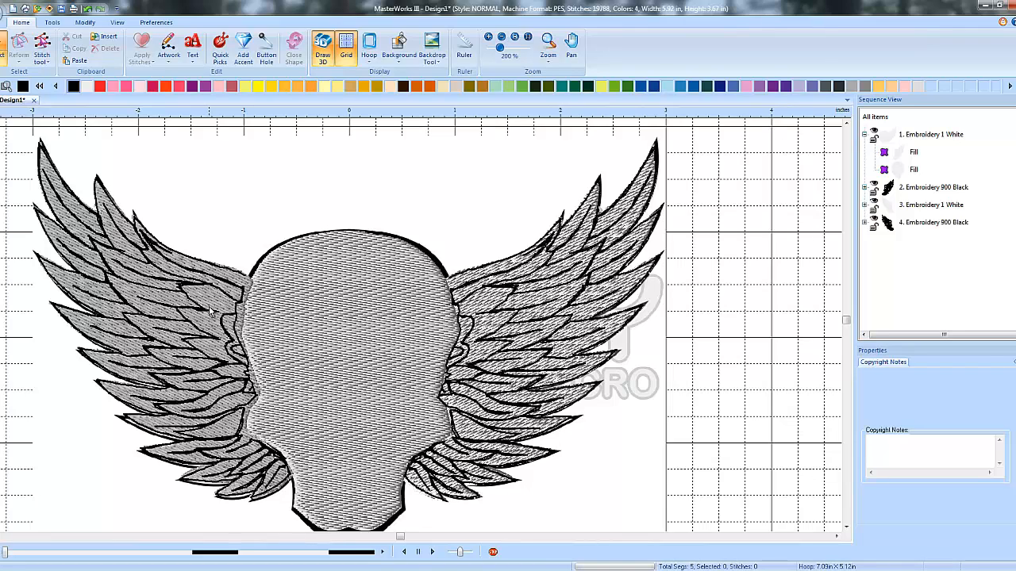
{"action": "left_click_drag", "start_coordinate": [917, 170], "coordinate": [912, 231]}
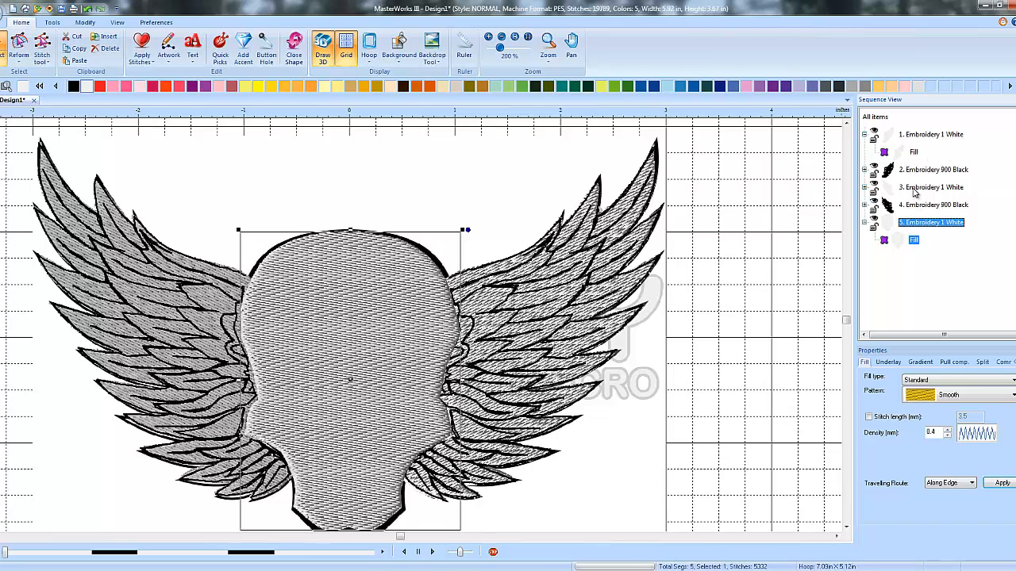
{"action": "left_click_drag", "start_coordinate": [915, 193], "coordinate": [920, 162]}
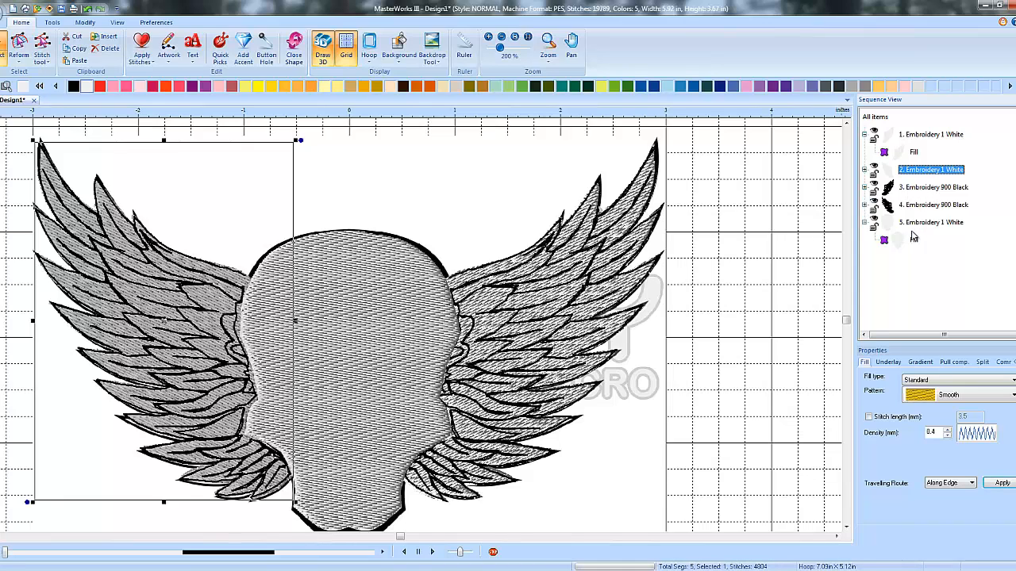
{"action": "left_click_drag", "start_coordinate": [913, 236], "coordinate": [913, 185]}
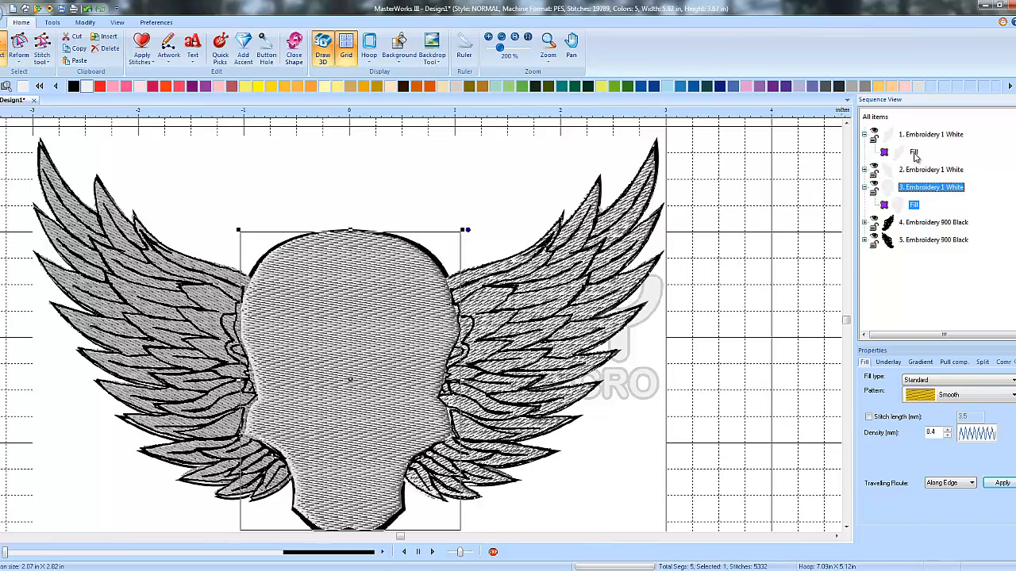
- Select each white fill in the sequence to check the stitching order, and clear the selection
{"action": "left_click", "coordinate": [914, 153]}
{"action": "left_click", "coordinate": [916, 173]}
{"action": "left_click", "coordinate": [915, 207]}
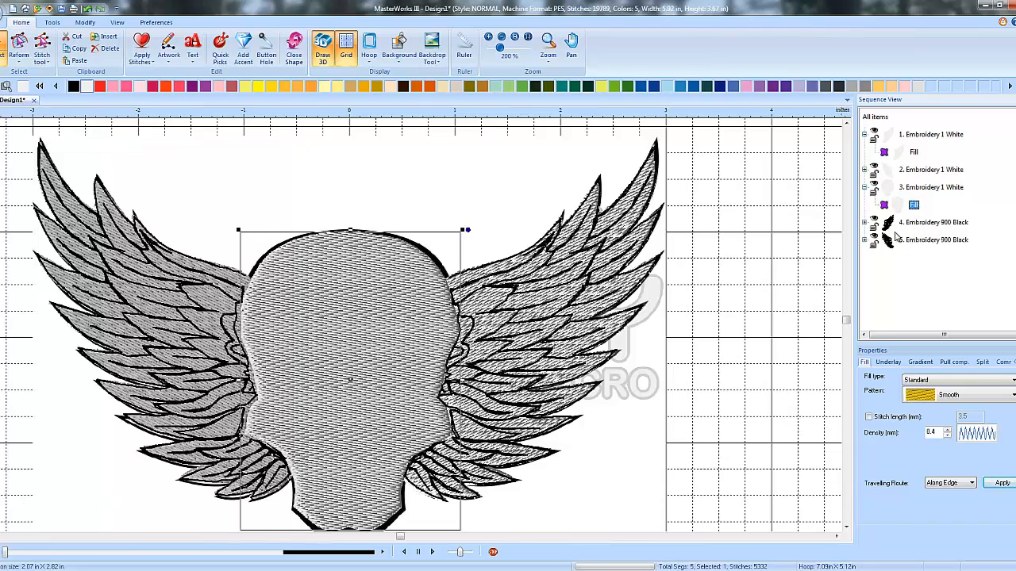
{"action": "left_click", "coordinate": [736, 410]}
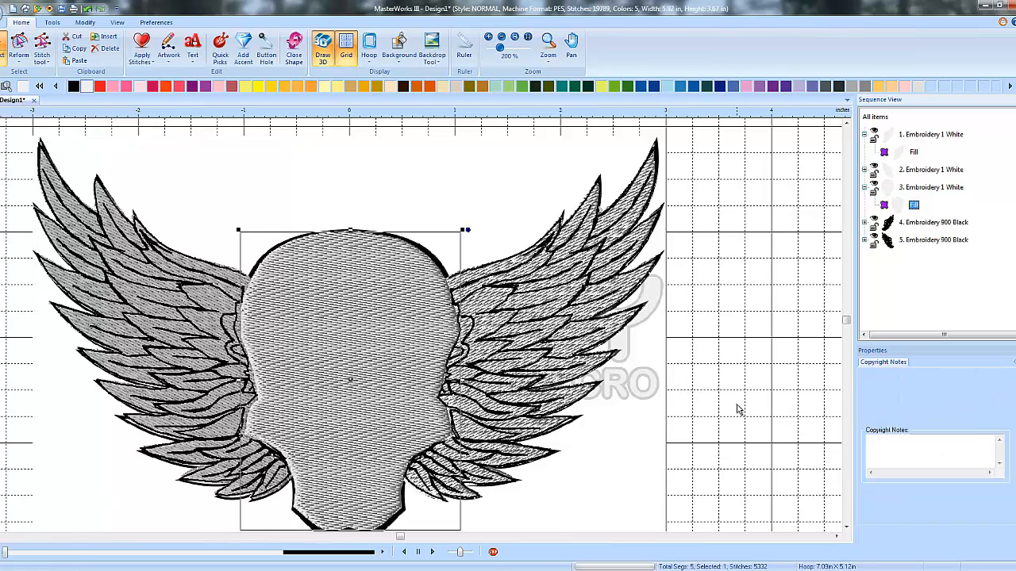
{"action": "left_click", "coordinate": [737, 410]}
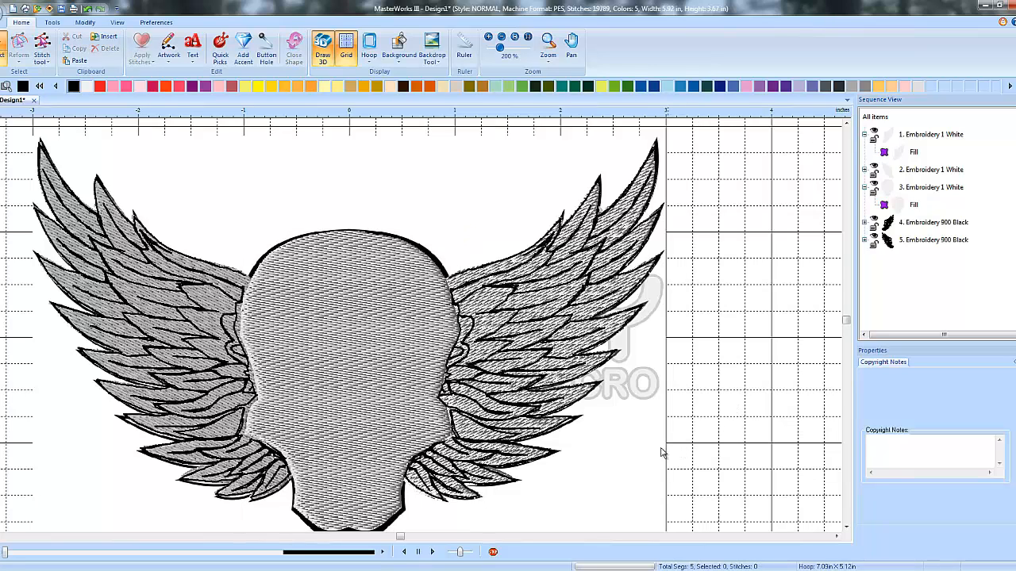
- Turn off the 3D stitch display so the backdrop's skull details can be used for tracing
{"action": "left_click", "coordinate": [323, 60]}
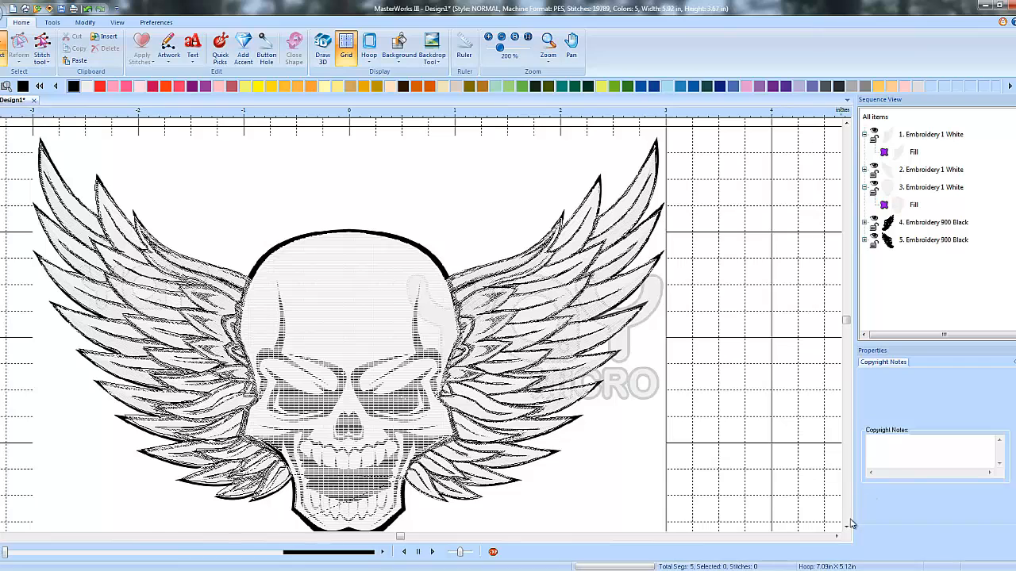
{"action": "scroll", "coordinate": [847, 526], "scroll_direction": "down", "scroll_amount": 2}
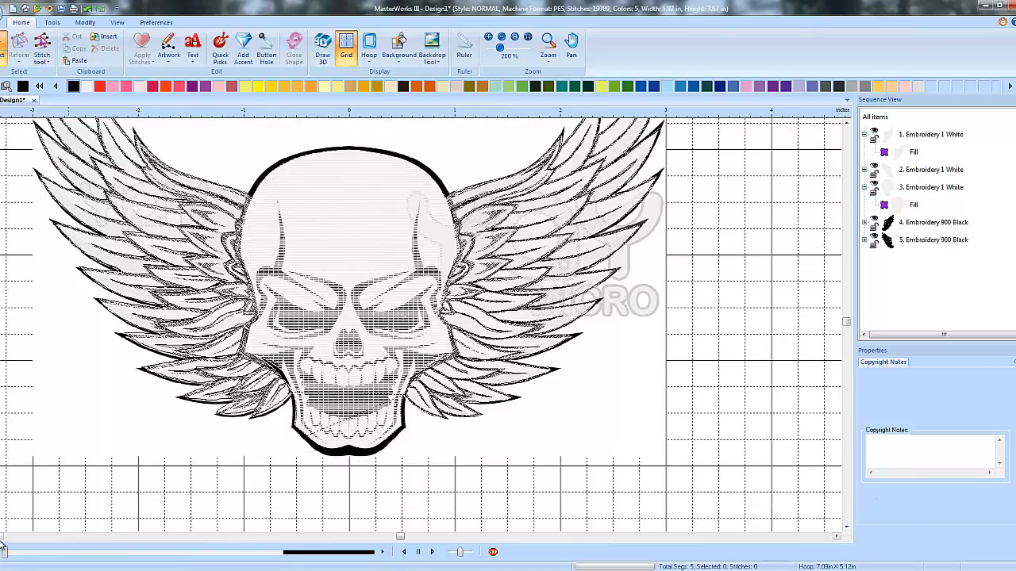
{"action": "left_click", "coordinate": [3, 538]}
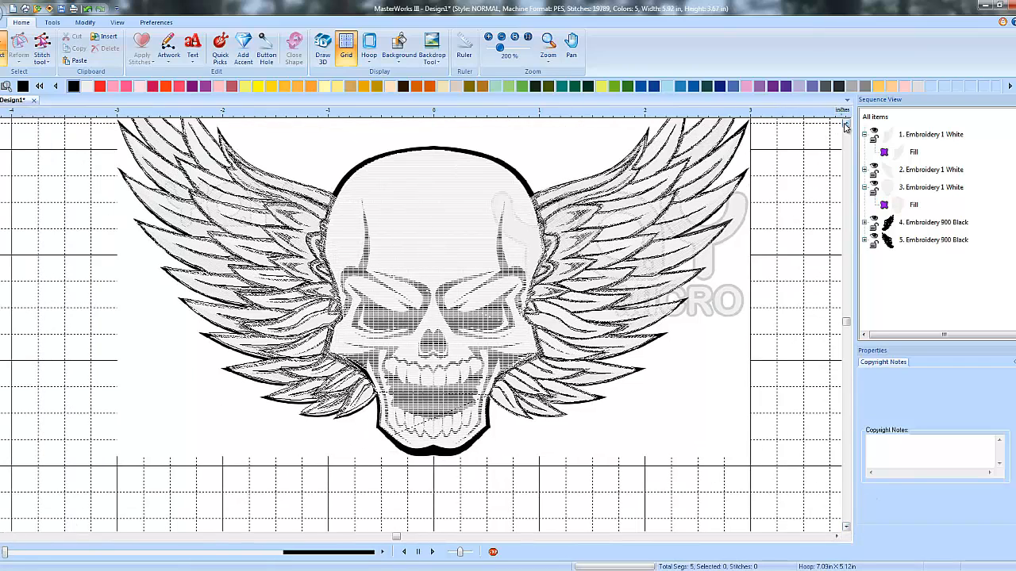
{"action": "scroll", "coordinate": [846, 127], "scroll_direction": "up", "scroll_amount": 1}
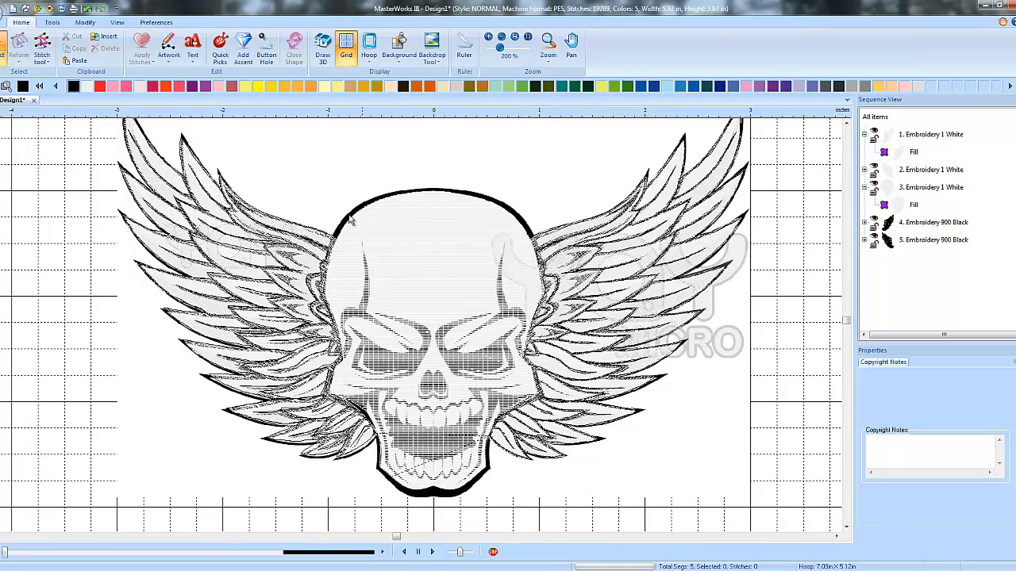
- Start a point-by-point artwork path along the outer edge of the skull's black outline at the left cheekbone
{"action": "scroll", "coordinate": [330, 238], "scroll_direction": "up", "scroll_amount": 1}
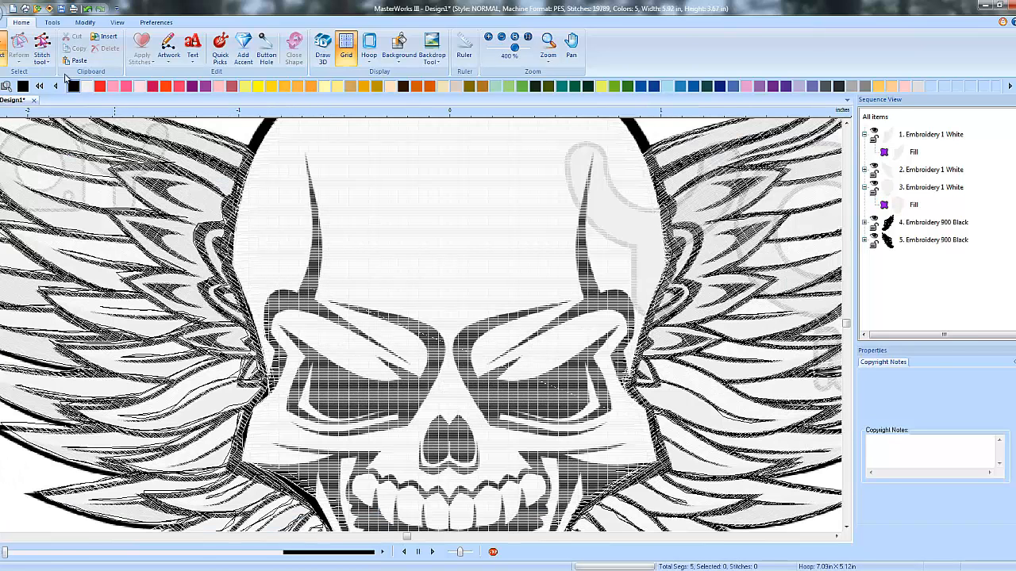
{"action": "left_click", "coordinate": [169, 47]}
{"action": "left_click", "coordinate": [270, 91]}
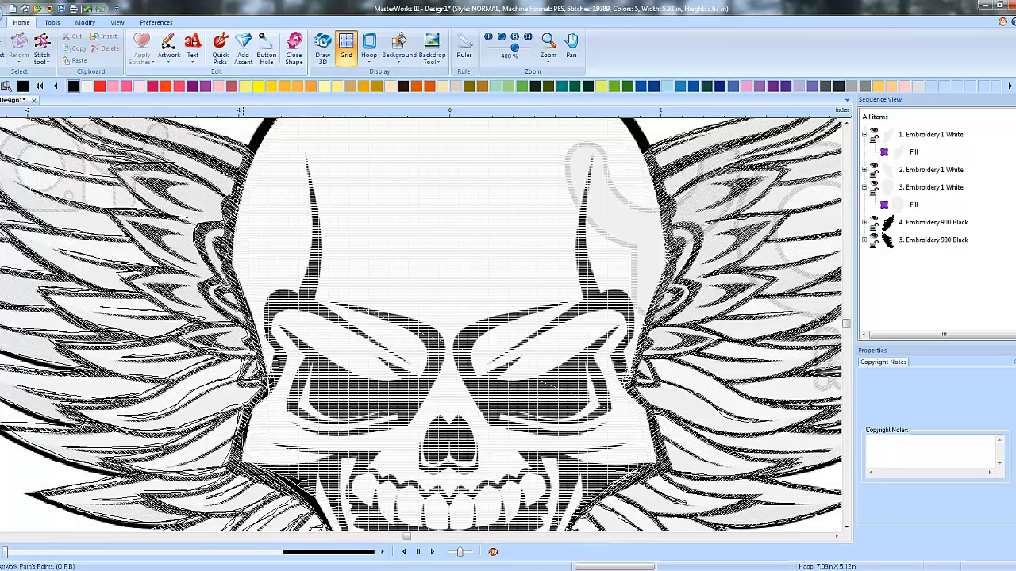
{"action": "left_click", "coordinate": [234, 437]}
{"action": "left_click", "coordinate": [227, 463]}
{"action": "left_click", "coordinate": [243, 479]}
{"action": "left_click", "coordinate": [278, 490]}
- Continue the outer outline path down the left jaw to the lower corner of the chin
{"action": "key", "text": "Down"}
{"action": "key", "text": "Right"}
{"action": "key", "text": "Down"}
{"action": "key", "text": "Down"}
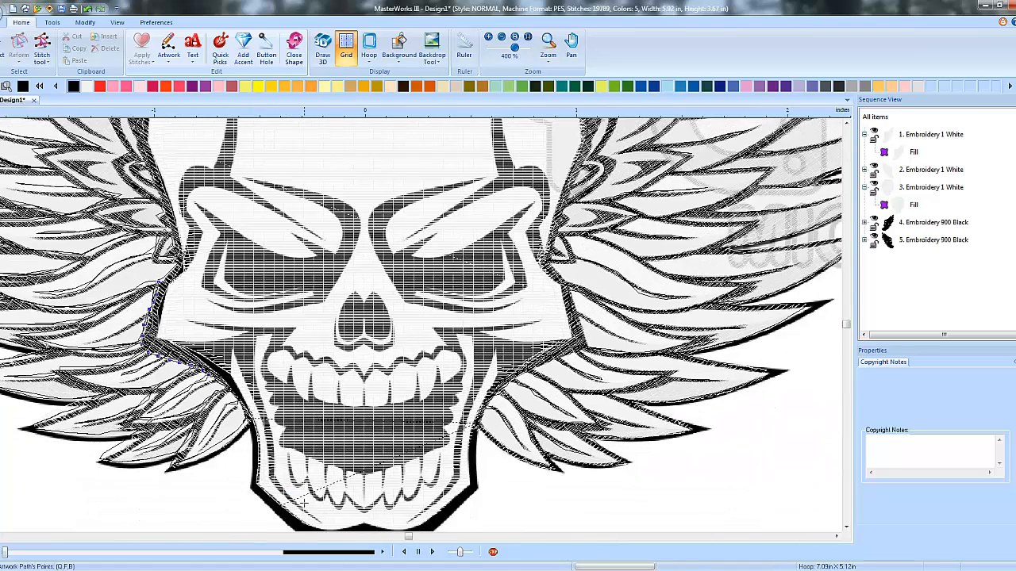
{"action": "left_click", "coordinate": [226, 390]}
{"action": "left_click", "coordinate": [233, 402]}
{"action": "left_click", "coordinate": [251, 446]}
{"action": "left_click", "coordinate": [251, 473]}
{"action": "left_click", "coordinate": [255, 495]}
{"action": "left_click", "coordinate": [275, 512]}
- Trace the outer path along the underside of the chin and up the right side of the jaw
{"action": "scroll", "coordinate": [286, 529], "scroll_direction": "down", "scroll_amount": 1}
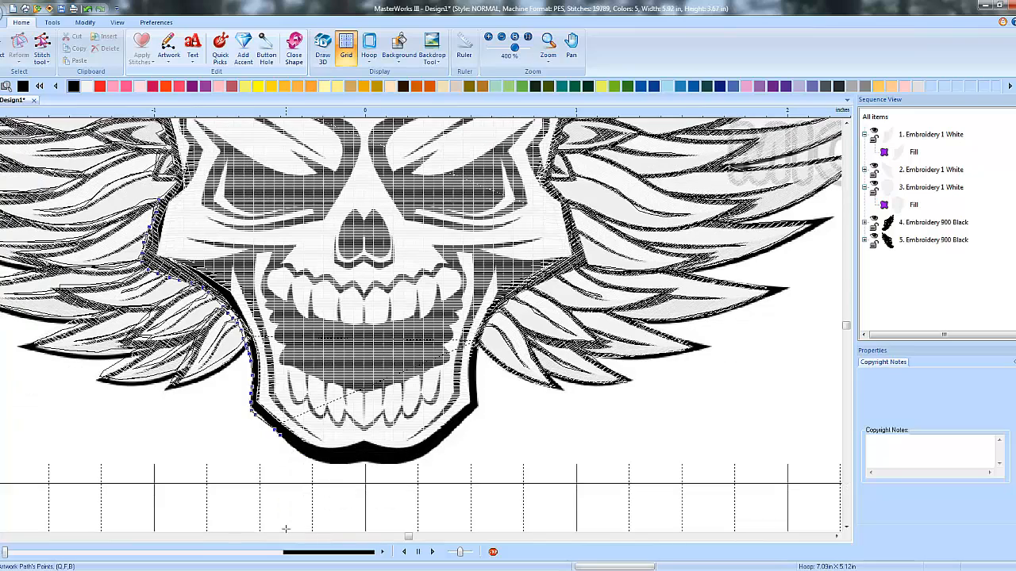
{"action": "left_click", "coordinate": [288, 443]}
{"action": "left_click", "coordinate": [325, 463]}
{"action": "left_click", "coordinate": [365, 464]}
{"action": "left_click", "coordinate": [425, 453]}
{"action": "left_click", "coordinate": [467, 420]}
{"action": "left_click", "coordinate": [477, 376]}
{"action": "left_click", "coordinate": [476, 349]}
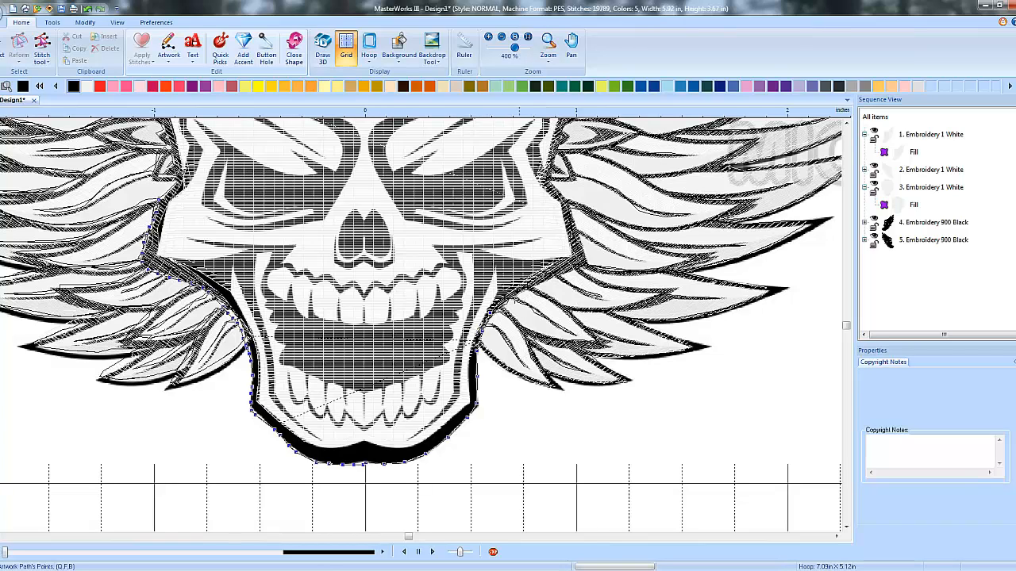
- Extend the outer path around the right cheekbone and up past the right temple
{"action": "left_click", "coordinate": [548, 279]}
{"action": "left_click", "coordinate": [572, 205]}
{"action": "key", "text": "Up"}
{"action": "key", "text": "Up"}
{"action": "key", "text": "Up"}
{"action": "key", "text": "Up"}
{"action": "key", "text": "Up"}
{"action": "key", "text": "Right"}
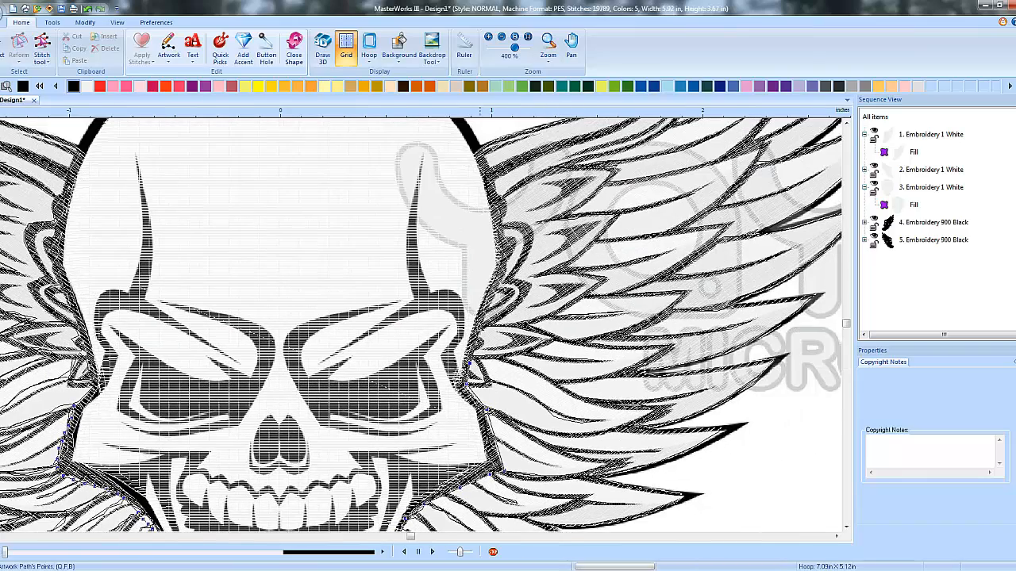
{"action": "left_click", "coordinate": [490, 305]}
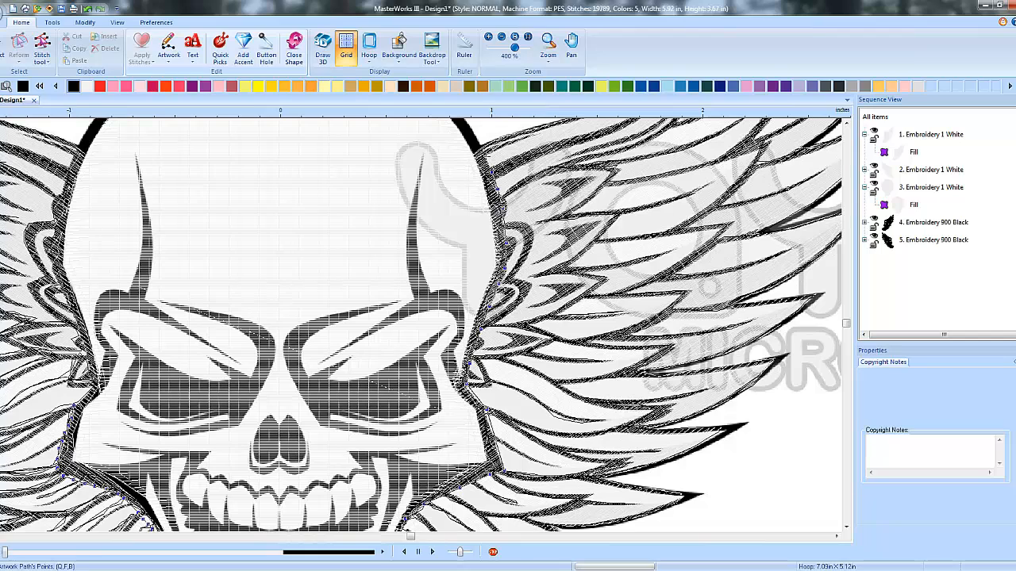
- Trace the outer path over the crown of the skull from the right forehead toward the left
{"action": "key", "text": "Up"}
{"action": "key", "text": "Up"}
{"action": "key", "text": "Up"}
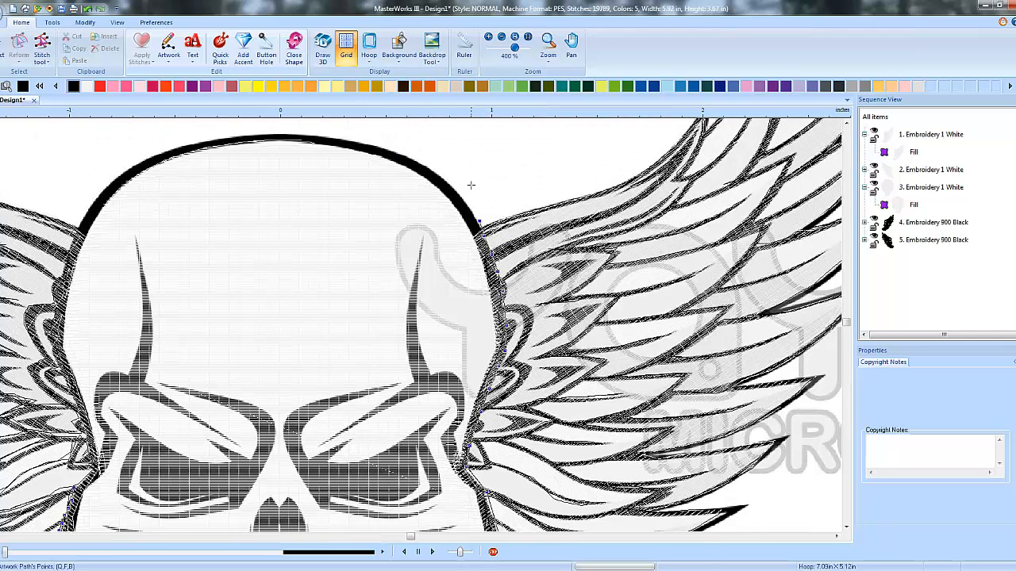
{"action": "key", "text": "Left"}
{"action": "key", "text": "Left"}
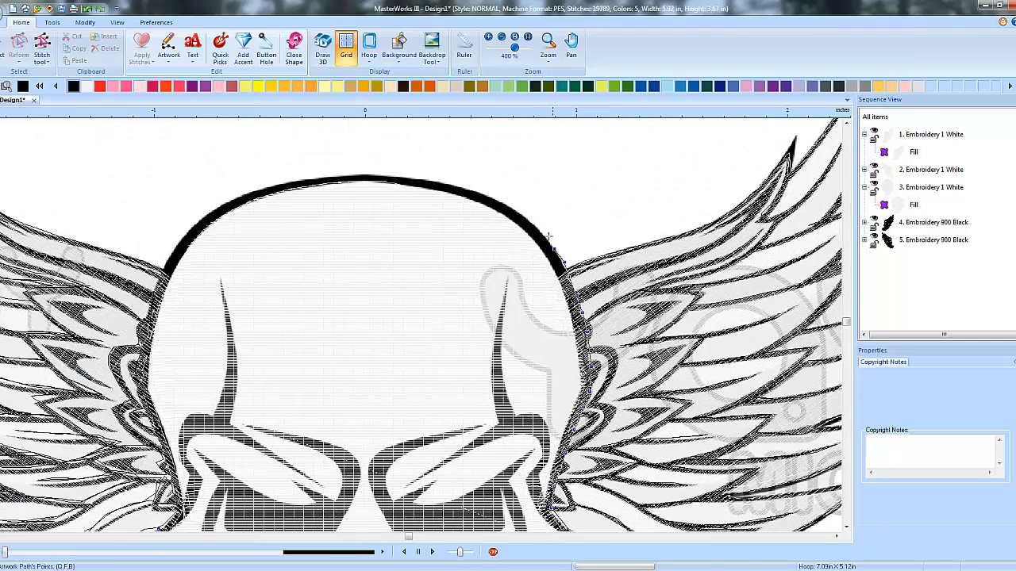
{"action": "left_click", "coordinate": [519, 212]}
{"action": "left_click", "coordinate": [495, 199]}
{"action": "left_click", "coordinate": [463, 189]}
{"action": "left_click", "coordinate": [434, 182]}
{"action": "left_click", "coordinate": [381, 174]}
{"action": "left_click", "coordinate": [341, 175]}
{"action": "left_click", "coordinate": [298, 180]}
{"action": "left_click", "coordinate": [262, 189]}
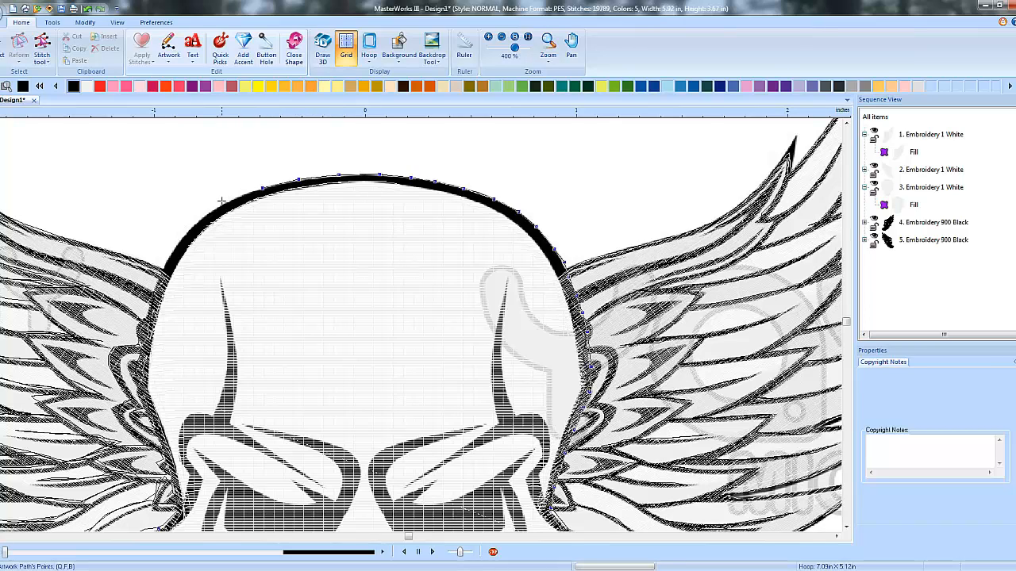
- Trace the outer path down the left side of the head back to its start and finish it as a closed shape
{"action": "left_click", "coordinate": [197, 221]}
{"action": "left_click", "coordinate": [176, 245]}
{"action": "left_click", "coordinate": [165, 266]}
{"action": "left_click", "coordinate": [155, 285]}
{"action": "left_click", "coordinate": [151, 307]}
{"action": "left_click", "coordinate": [136, 363]}
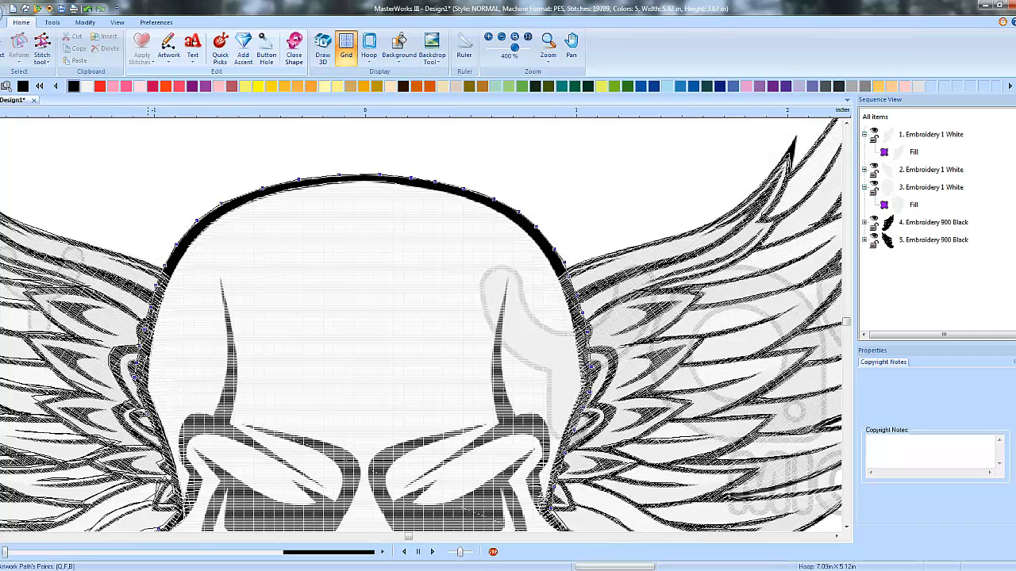
{"action": "left_click", "coordinate": [155, 437]}
{"action": "scroll", "coordinate": [167, 470], "scroll_direction": "down", "scroll_amount": 1}
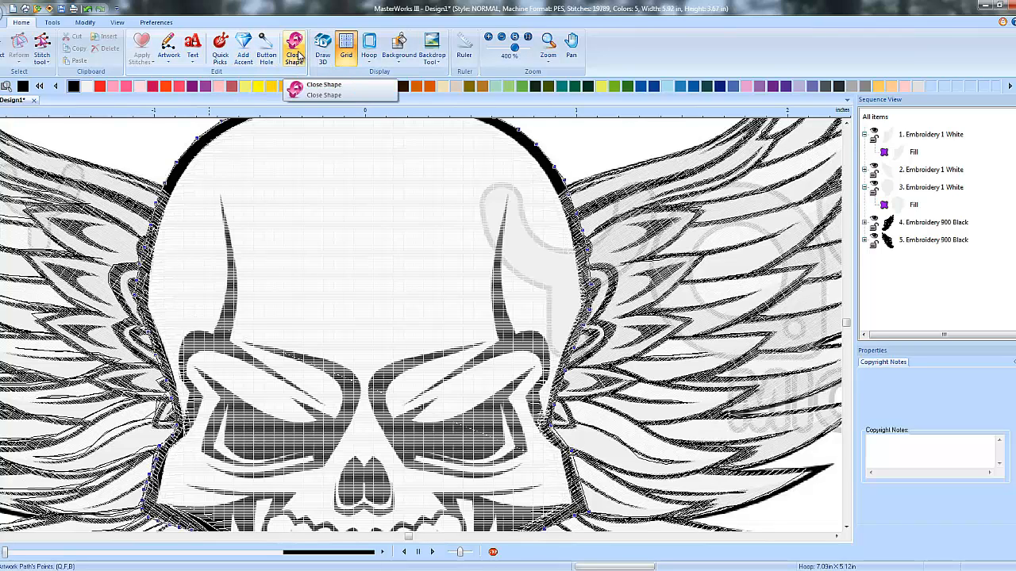
{"action": "right_click", "coordinate": [132, 298]}
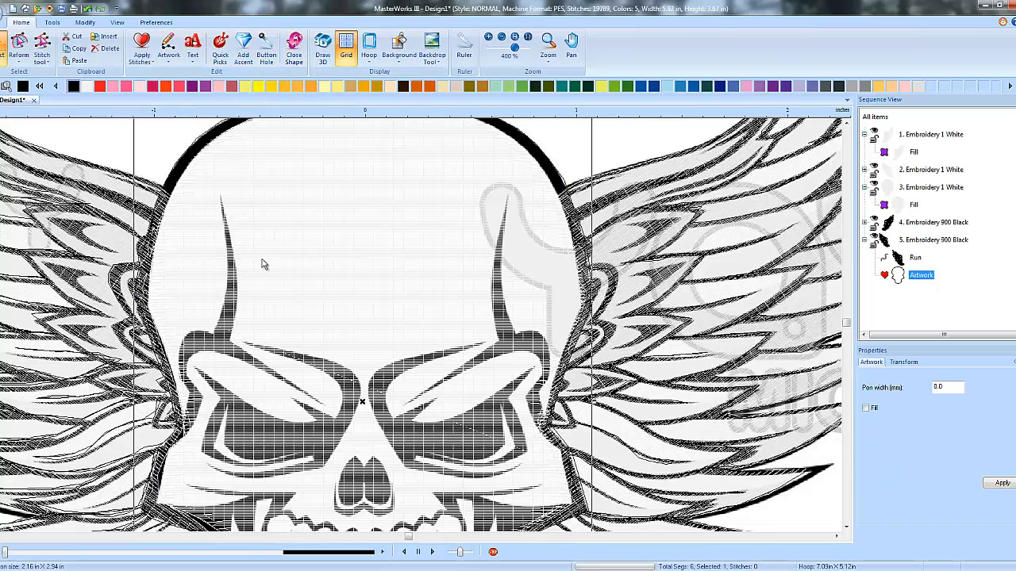
- Start a second artwork path along the inner edge of the skull outline, from the left forehead down to the left cheekbone
{"action": "left_click", "coordinate": [166, 59]}
{"action": "left_click", "coordinate": [267, 95]}
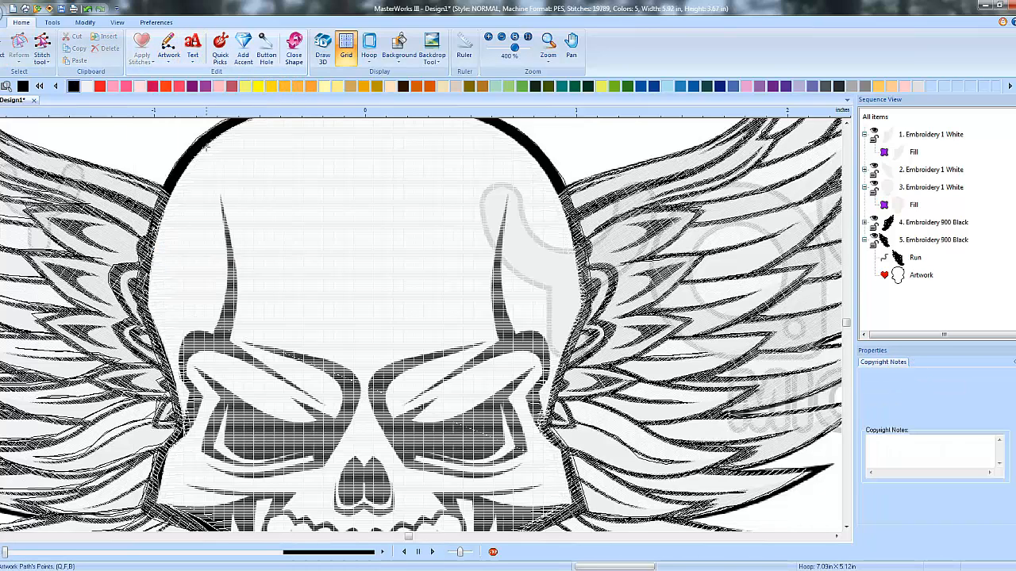
{"action": "left_click", "coordinate": [186, 168]}
{"action": "left_click", "coordinate": [150, 285]}
{"action": "left_click", "coordinate": [158, 330]}
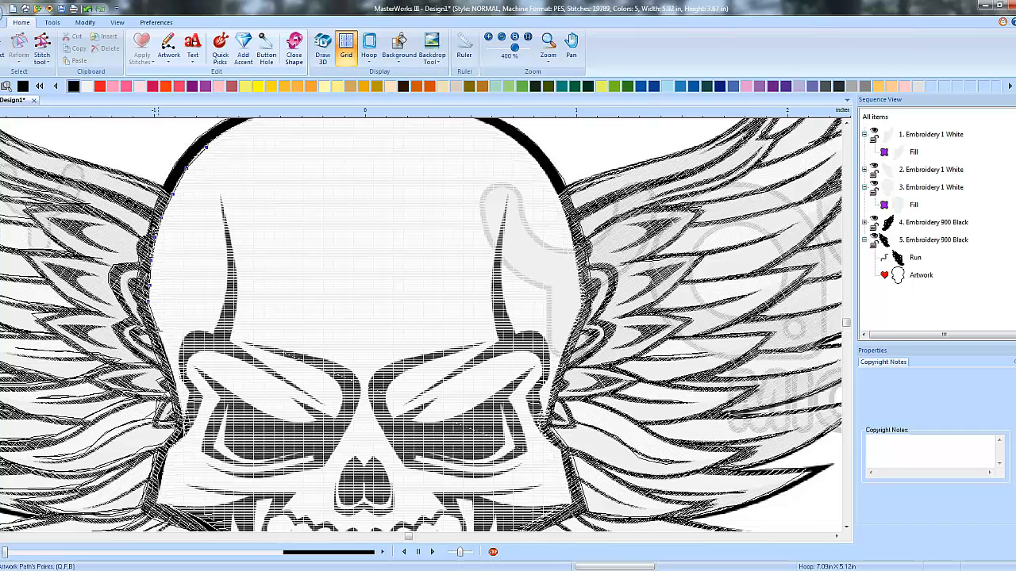
{"action": "left_click", "coordinate": [171, 366]}
{"action": "left_click", "coordinate": [181, 403]}
{"action": "left_click", "coordinate": [182, 431]}
{"action": "left_click", "coordinate": [163, 464]}
{"action": "left_click", "coordinate": [161, 484]}
{"action": "left_click", "coordinate": [158, 498]}
- Continue the inner path from the left cheekbone down the inside of the left jaw
{"action": "scroll", "coordinate": [172, 508], "scroll_direction": "down", "scroll_amount": 5}
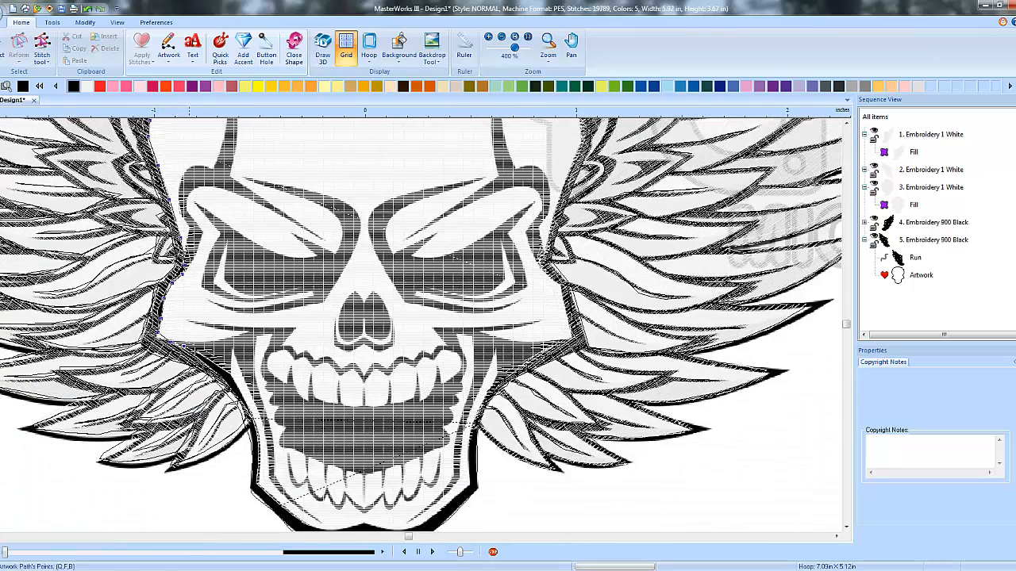
{"action": "left_click", "coordinate": [198, 354]}
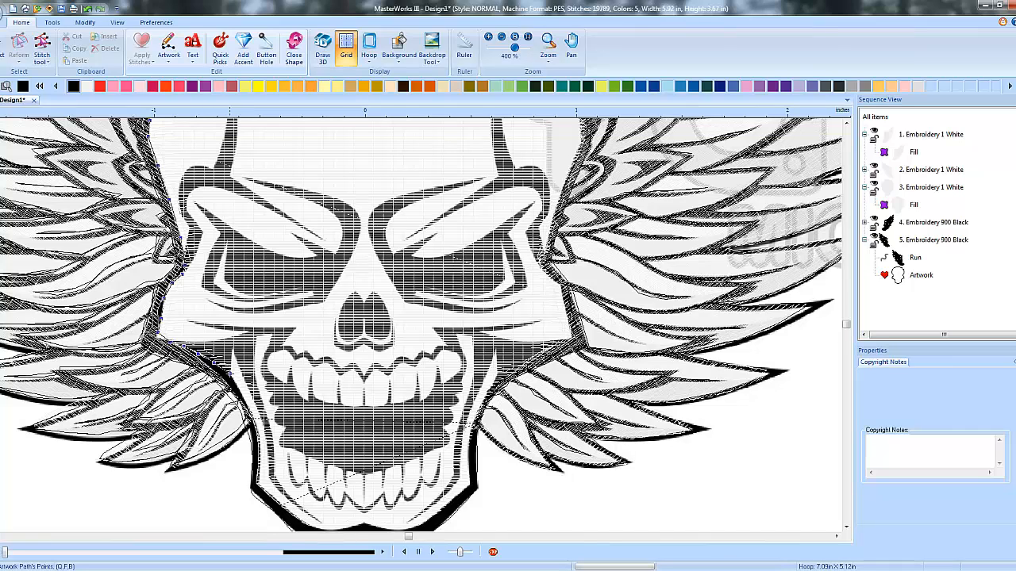
{"action": "left_click", "coordinate": [252, 412]}
{"action": "left_click", "coordinate": [260, 432]}
{"action": "left_click", "coordinate": [257, 479]}
{"action": "left_click", "coordinate": [268, 494]}
- Trace the inner path along the upper edge of the black chin band, including its center notch, to the right jaw
{"action": "key", "text": "Down"}
{"action": "key", "text": "Down"}
{"action": "key", "text": "Right"}
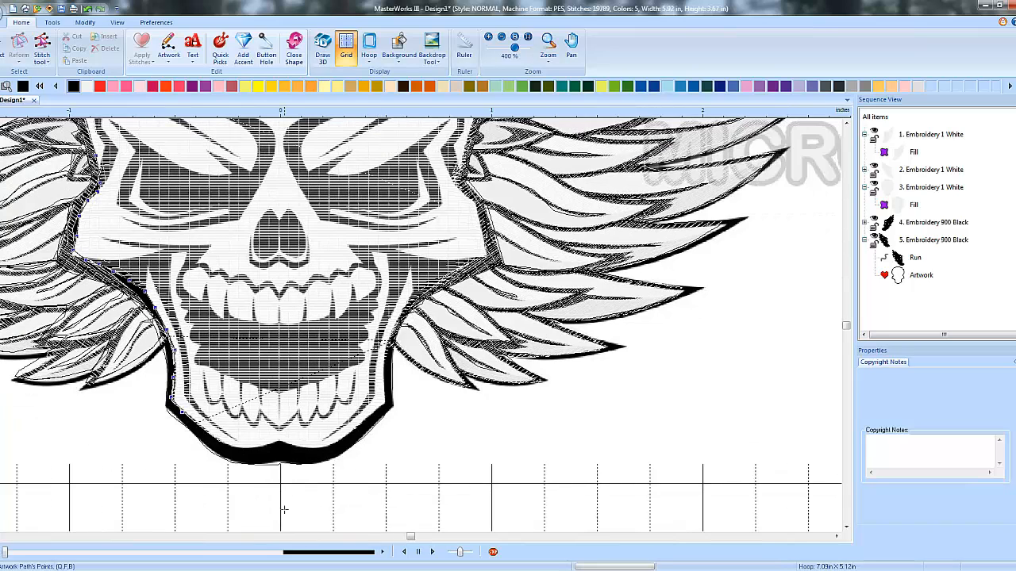
{"action": "left_click", "coordinate": [215, 438]}
{"action": "left_click", "coordinate": [233, 449]}
{"action": "left_click", "coordinate": [334, 442]}
{"action": "left_click", "coordinate": [354, 427]}
{"action": "left_click", "coordinate": [386, 401]}
{"action": "left_click", "coordinate": [382, 380]}
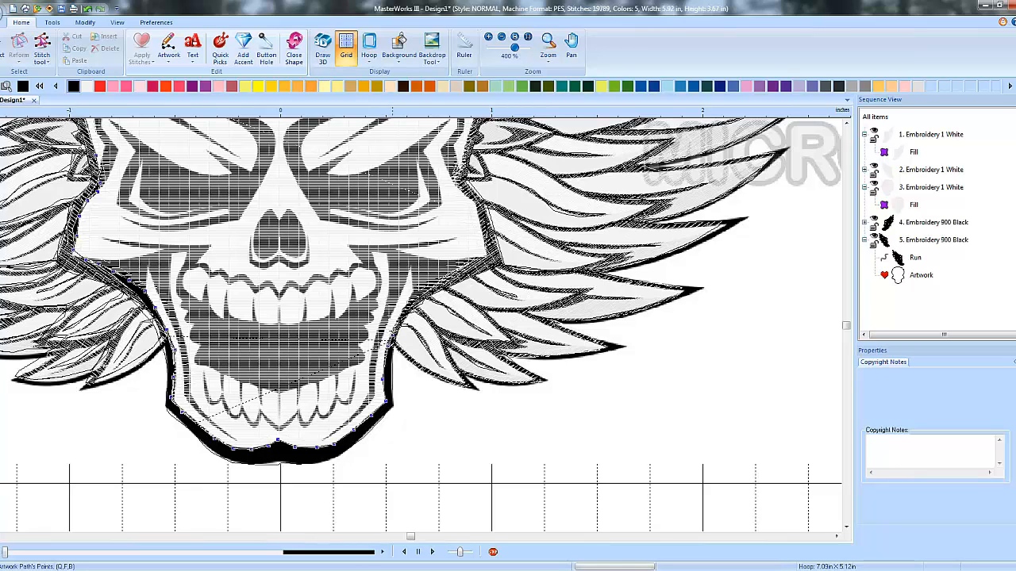
- Extend the inner path up the right jaw, around the cheekbone and along the right temple
{"action": "left_click", "coordinate": [405, 304]}
{"action": "left_click", "coordinate": [454, 276]}
{"action": "left_click", "coordinate": [475, 205]}
{"action": "key", "text": "Up"}
{"action": "key", "text": "Up"}
{"action": "key", "text": "Up"}
{"action": "key", "text": "Up"}
{"action": "key", "text": "Right"}
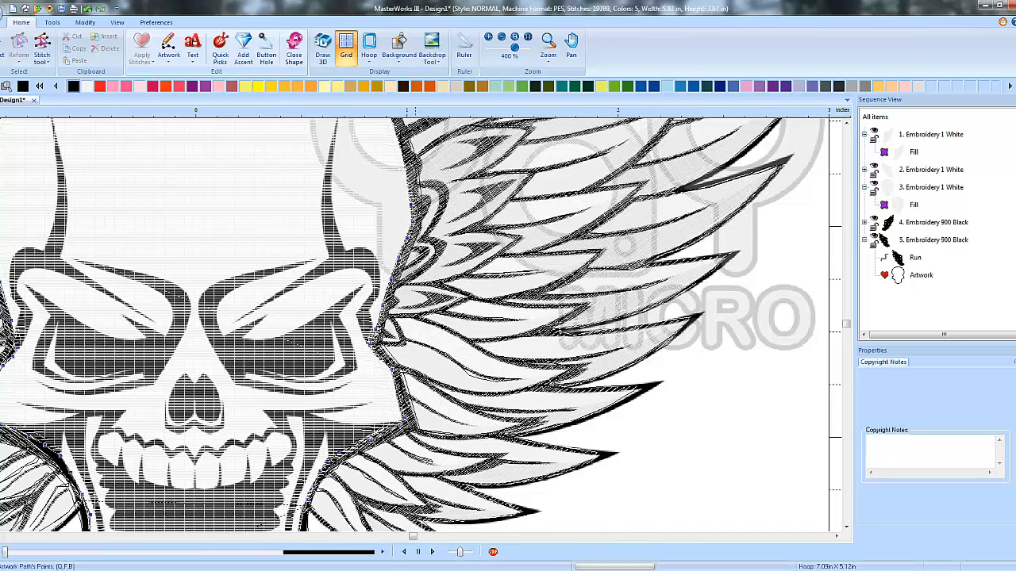
- Trace the inner path around the right forehead and over the crown to the left forehead, and complete the shape
{"action": "scroll", "coordinate": [416, 198], "scroll_direction": "up", "scroll_amount": 3}
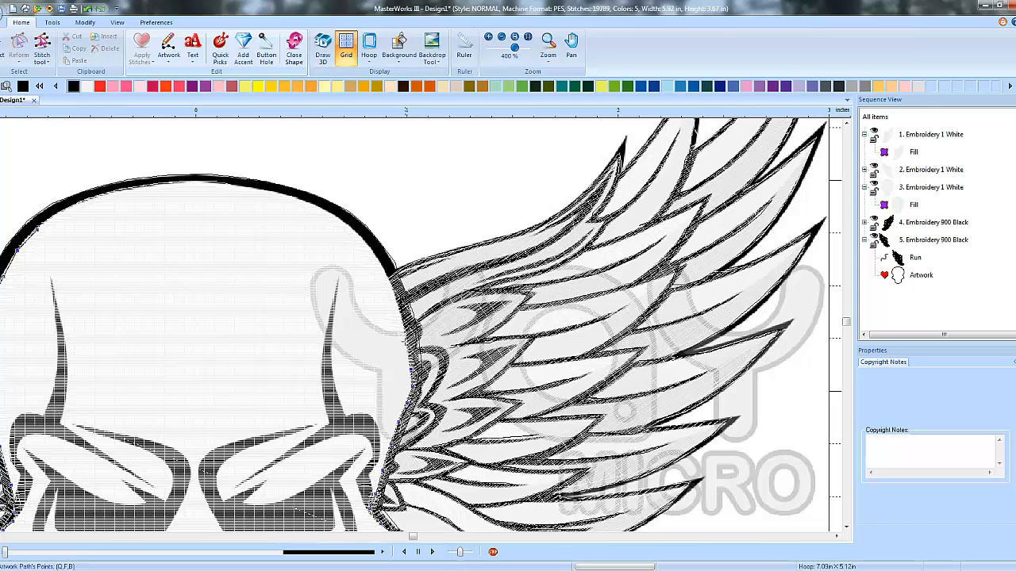
{"action": "left_click", "coordinate": [406, 342]}
{"action": "left_click", "coordinate": [389, 285]}
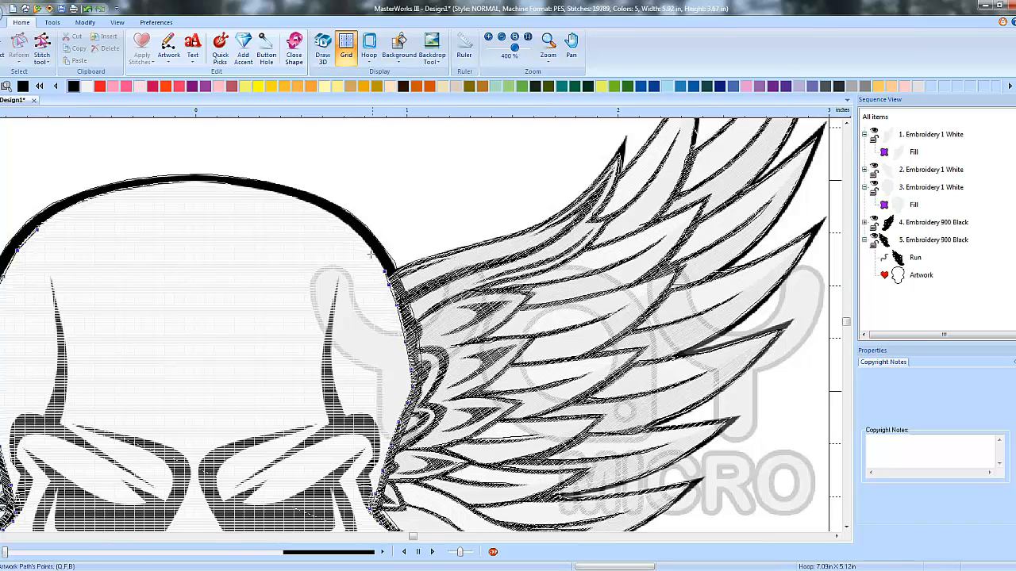
{"action": "left_click", "coordinate": [357, 235]}
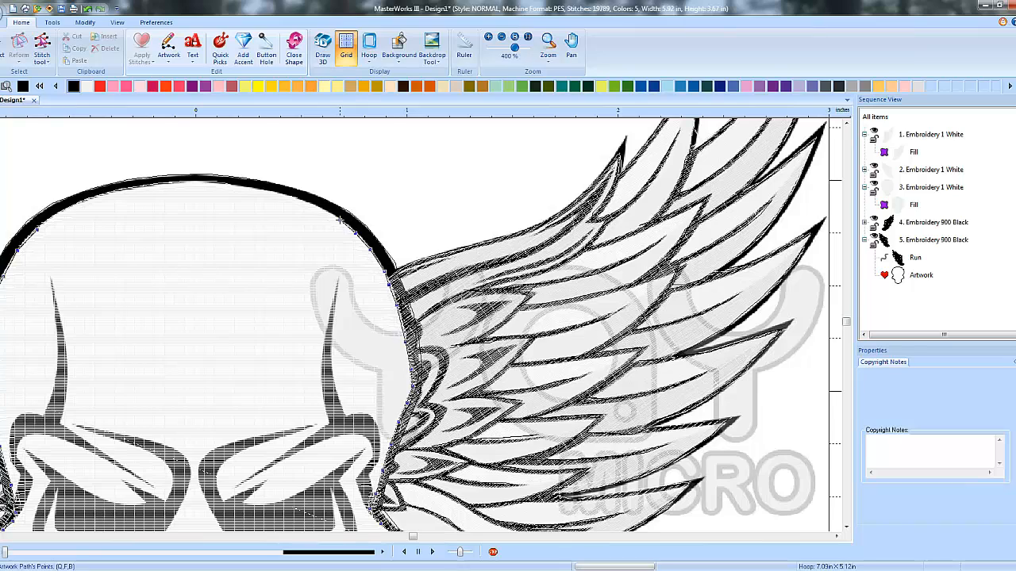
{"action": "left_click", "coordinate": [339, 220]}
{"action": "left_click", "coordinate": [151, 183]}
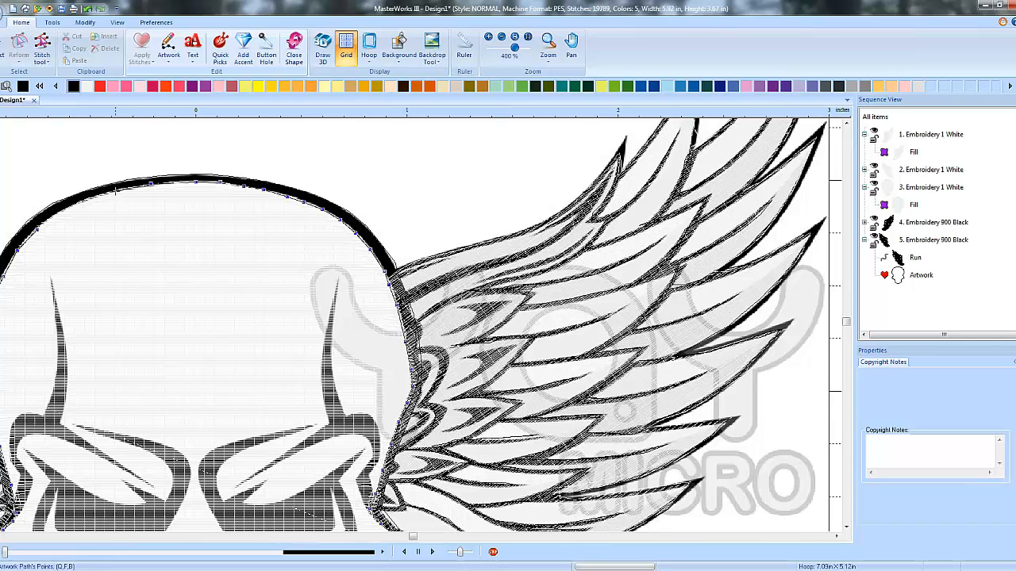
{"action": "left_click", "coordinate": [115, 190]}
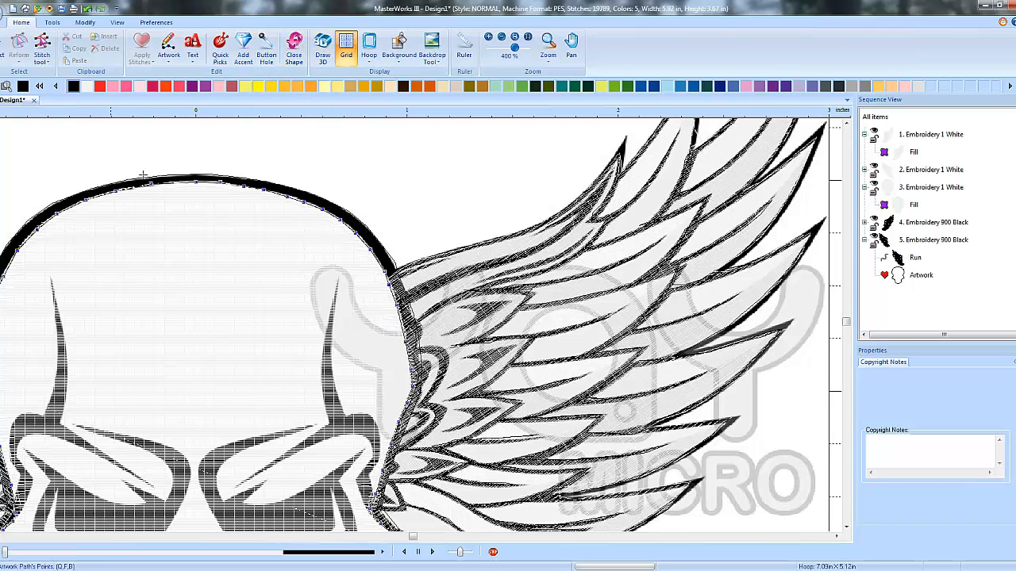
{"action": "key", "text": "Return"}
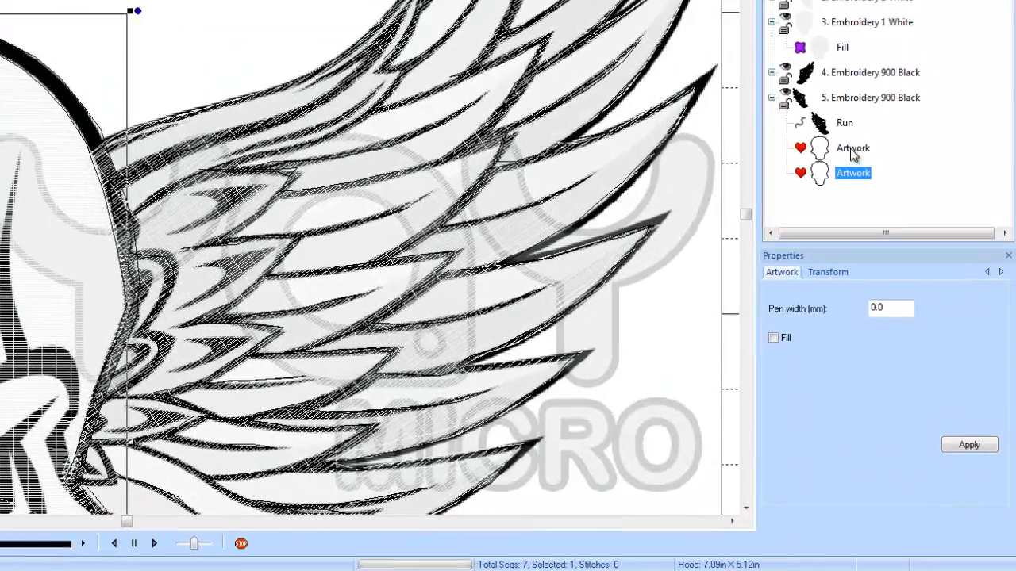
- Select the outer and inner skull outline artworks together and combine them into one object
{"action": "left_click", "coordinate": [886, 215], "text": "ctrl"}
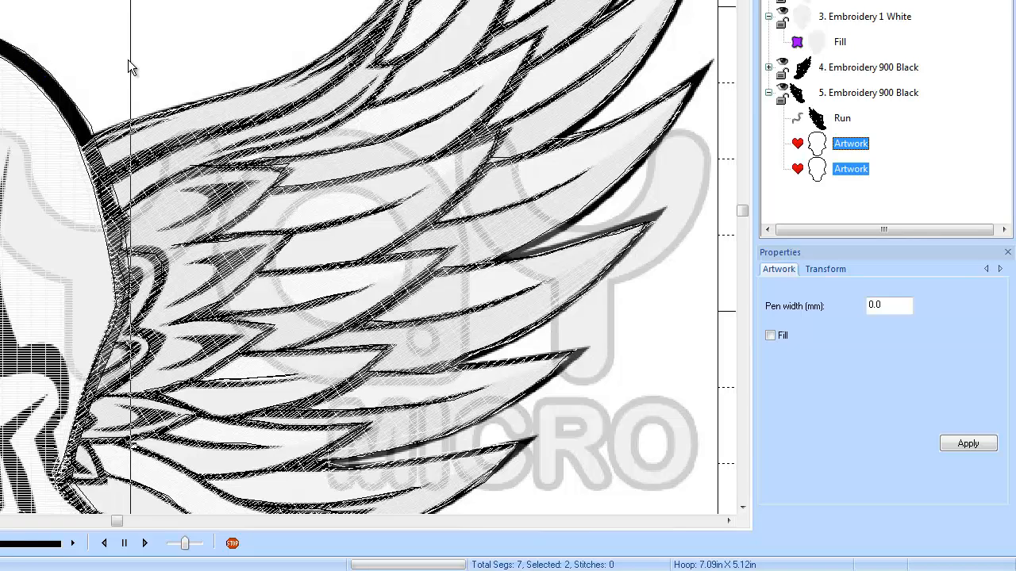
{"action": "right_click", "coordinate": [41, 67]}
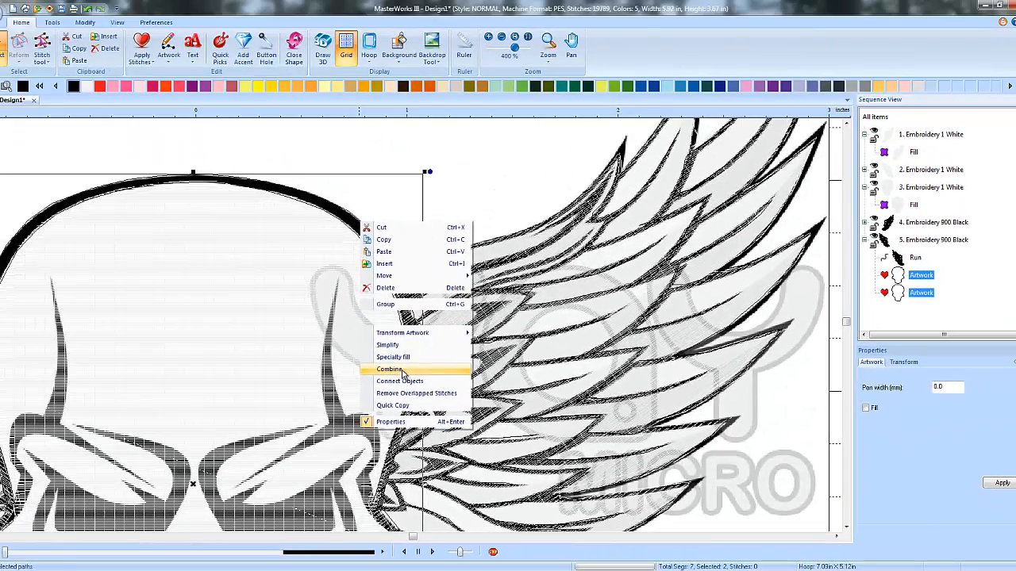
{"action": "left_click", "coordinate": [204, 315]}
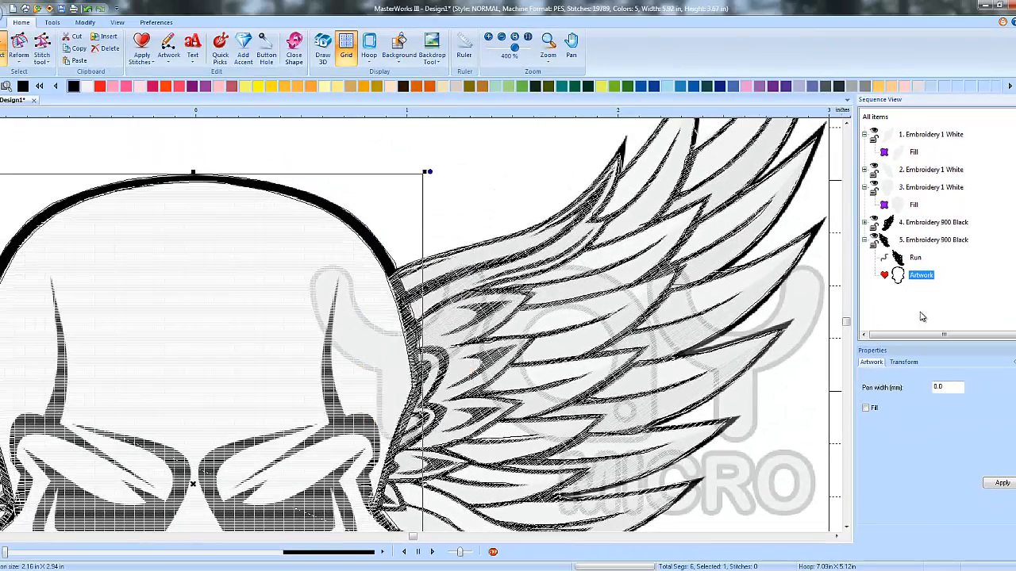
- Apply Normal column stitches to the combined skull outline artwork
{"action": "scroll", "coordinate": [298, 330], "scroll_direction": "down", "scroll_amount": 1}
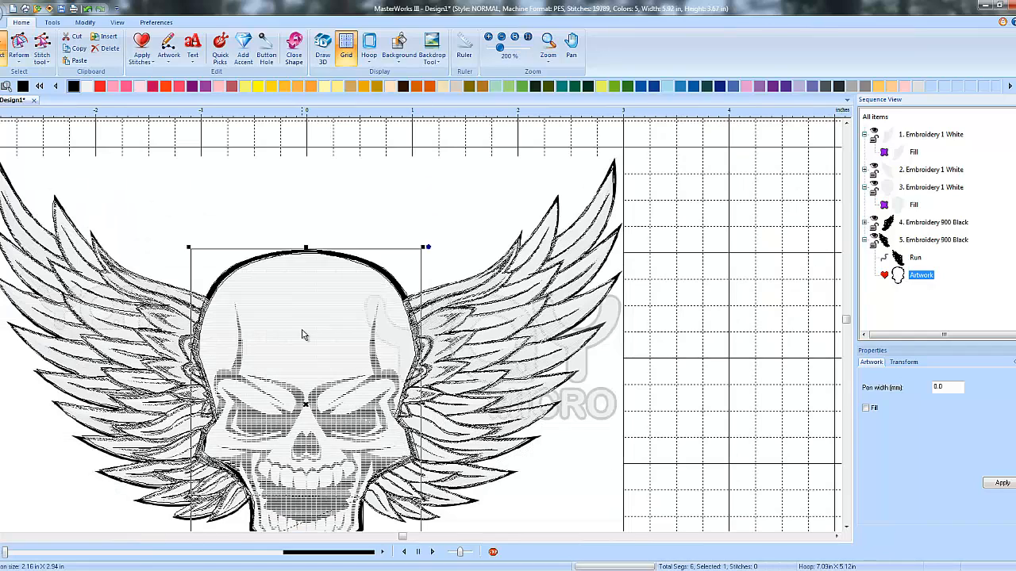
{"action": "left_click", "coordinate": [4, 536]}
{"action": "left_click", "coordinate": [846, 527]}
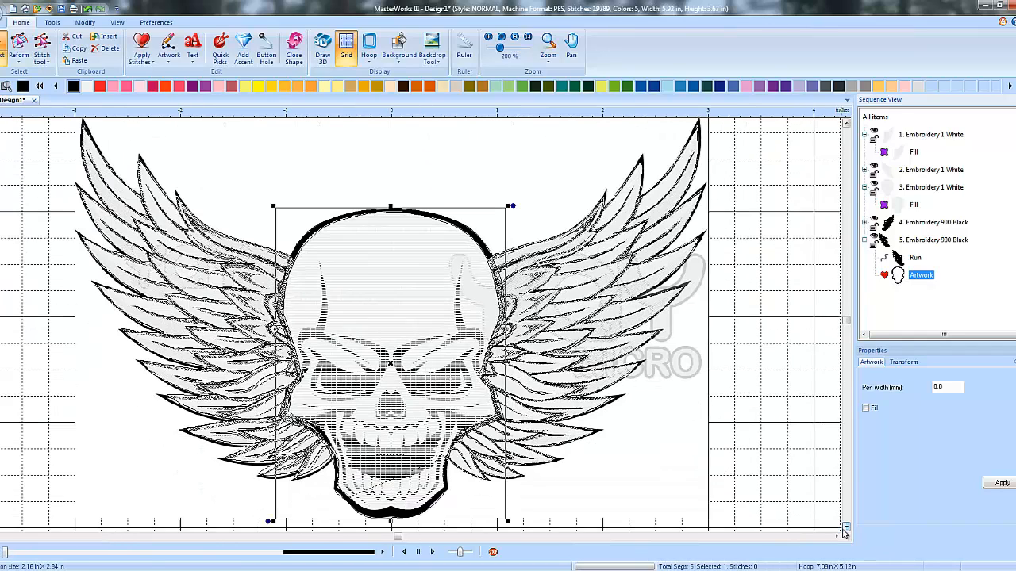
{"action": "left_click", "coordinate": [847, 527]}
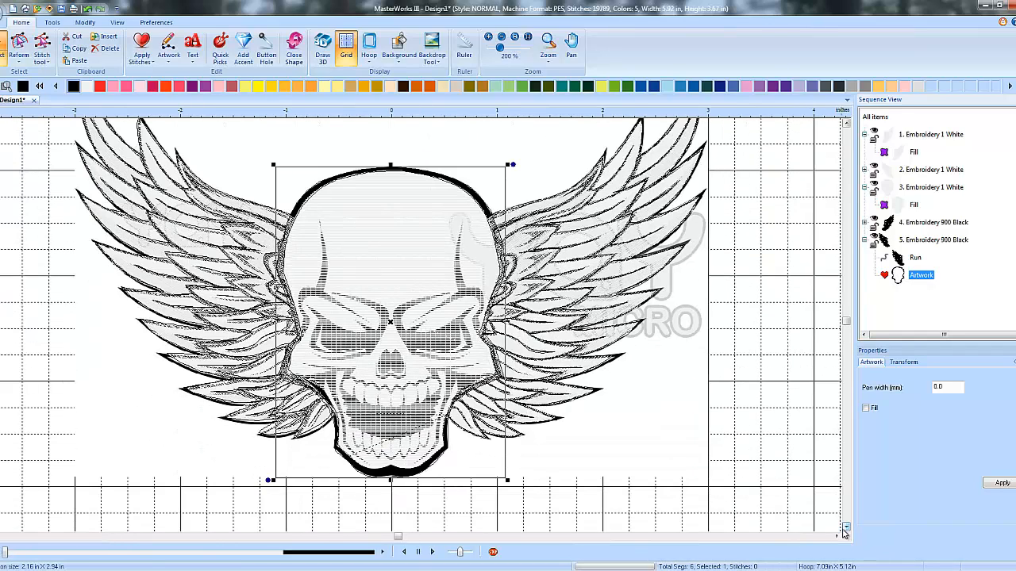
{"action": "left_click", "coordinate": [148, 62]}
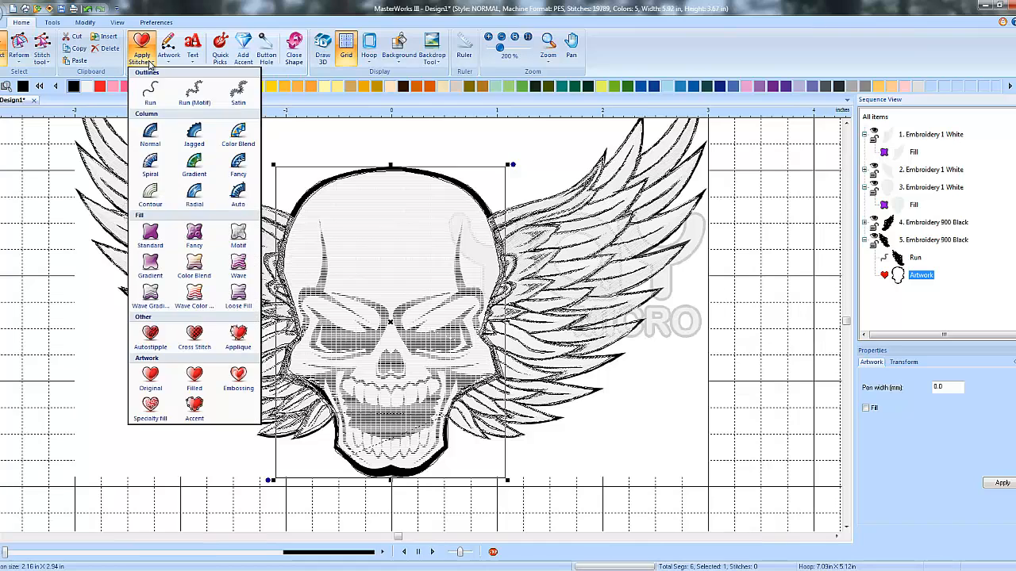
{"action": "left_click", "coordinate": [159, 138]}
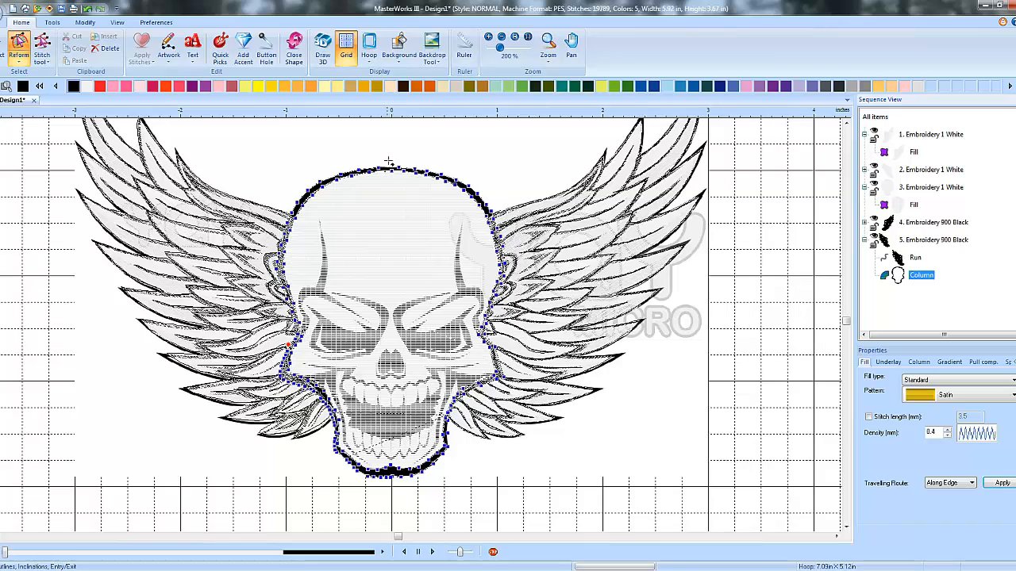
- Add stitch inclination lines to the skull outline column at the chin and along the right side of the jaw
{"action": "scroll", "coordinate": [387, 169], "scroll_direction": "up", "scroll_amount": 3}
{"action": "scroll", "coordinate": [387, 169], "scroll_direction": "down", "scroll_amount": 3}
{"action": "left_click", "coordinate": [846, 527]}
{"action": "left_click", "coordinate": [846, 527]}
{"action": "scroll", "coordinate": [460, 391], "scroll_direction": "up", "scroll_amount": 1}
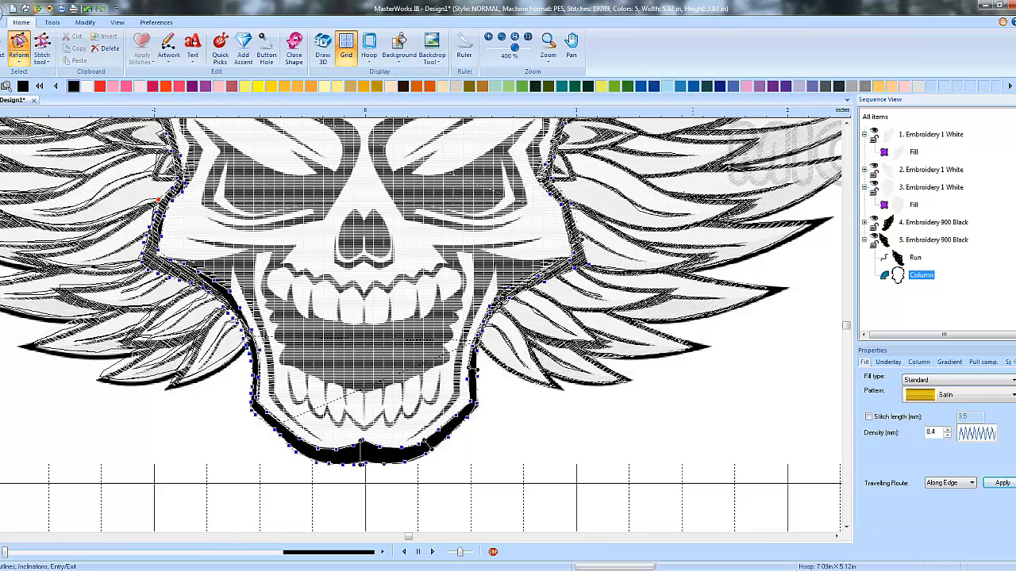
- Add inclination lines across the skull column's right forehead, crown and left side down to the left jaw, and regenerate its stitches
{"action": "scroll", "coordinate": [421, 323], "scroll_direction": "up", "scroll_amount": 5}
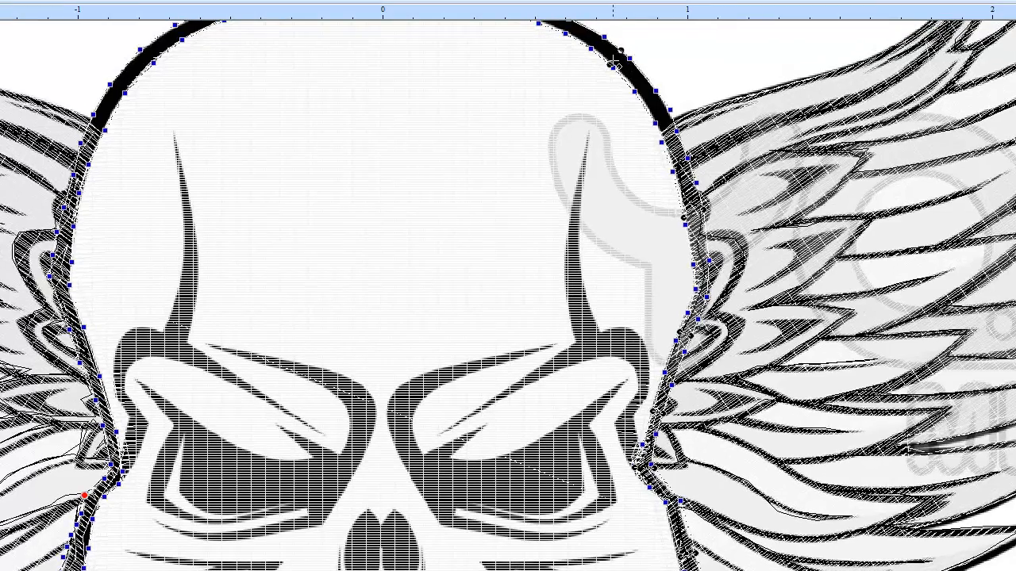
{"action": "scroll", "coordinate": [583, 128], "scroll_direction": "up", "scroll_amount": 3}
{"action": "scroll", "coordinate": [595, 120], "scroll_direction": "up", "scroll_amount": 2}
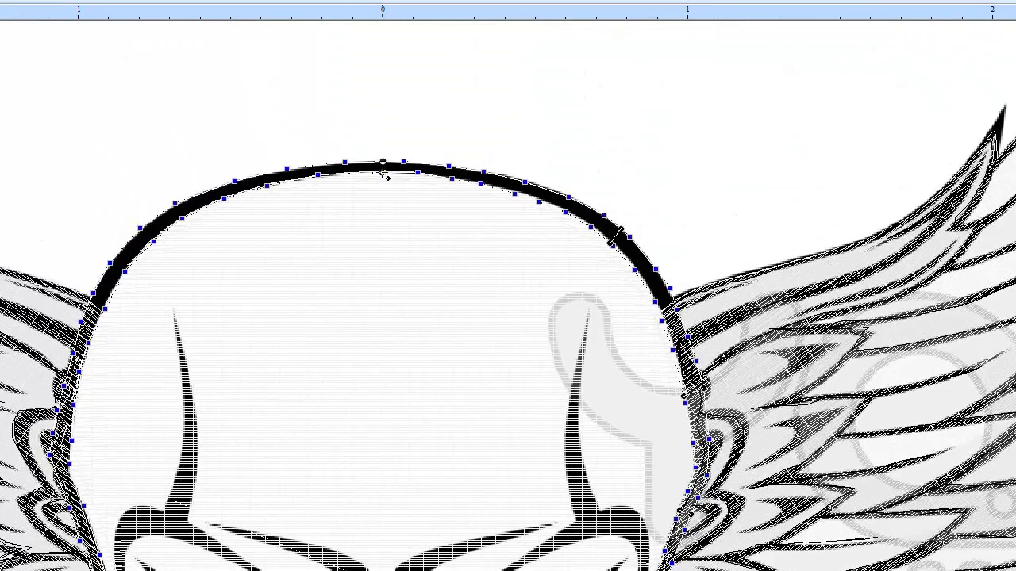
{"action": "left_click", "coordinate": [381, 165]}
{"action": "left_click", "coordinate": [179, 206]}
{"action": "scroll", "coordinate": [208, 560], "scroll_direction": "down", "scroll_amount": 5}
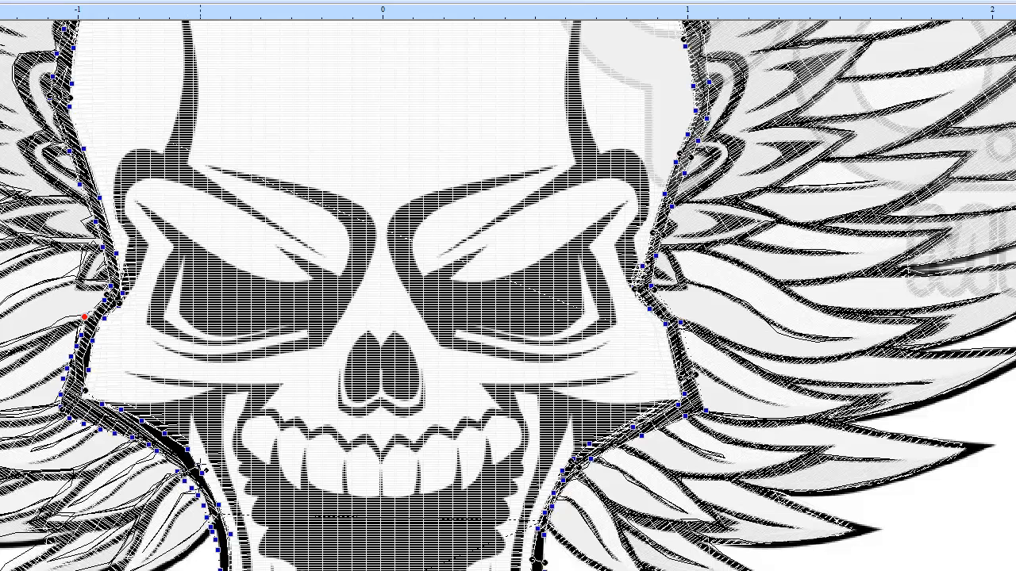
{"action": "scroll", "coordinate": [508, 294], "scroll_direction": "down", "scroll_amount": 3}
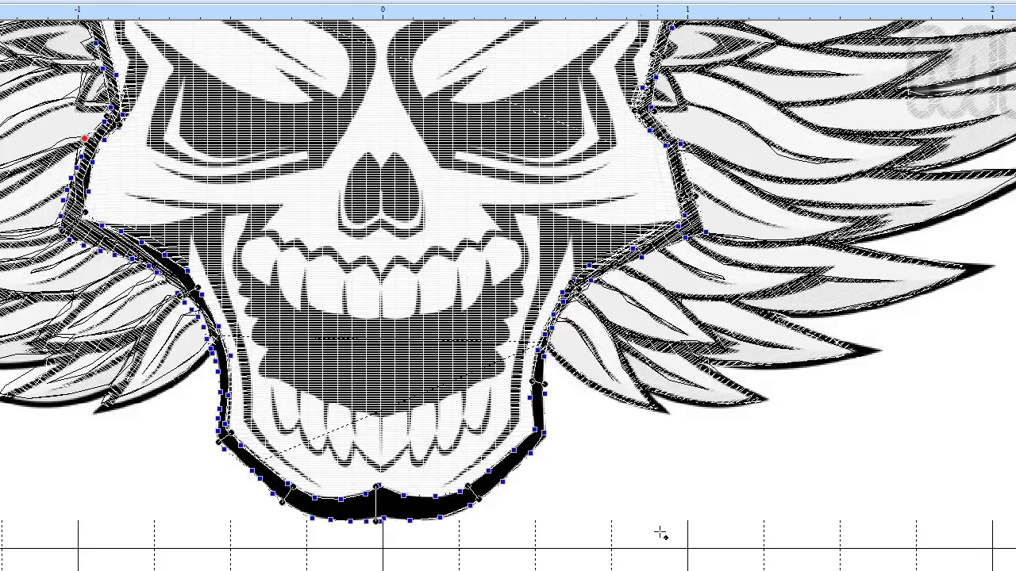
{"action": "right_click", "coordinate": [660, 506]}
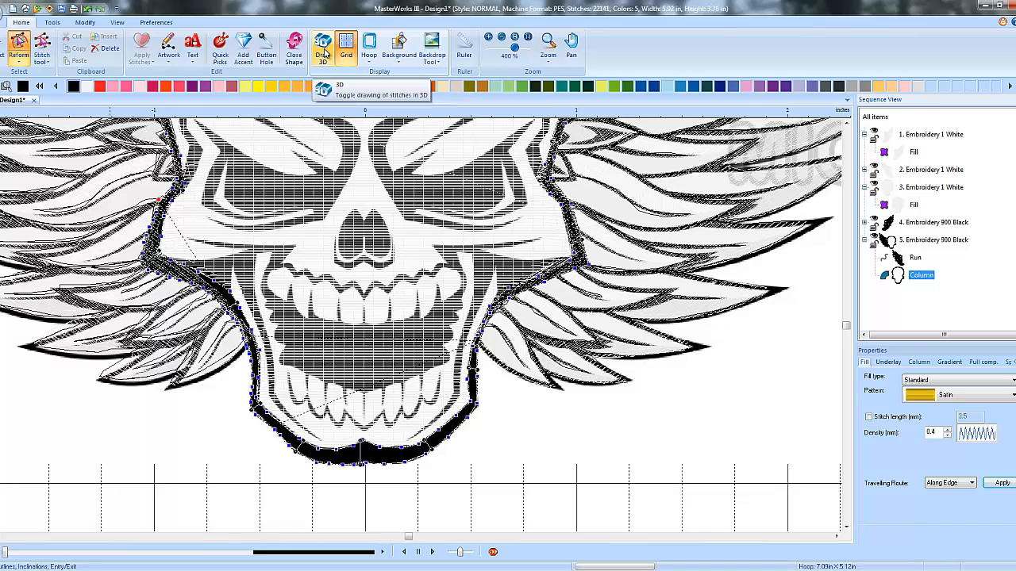
- Preview the skull outline column in the 3D stitch view and return to the flat view
{"action": "left_click", "coordinate": [325, 54]}
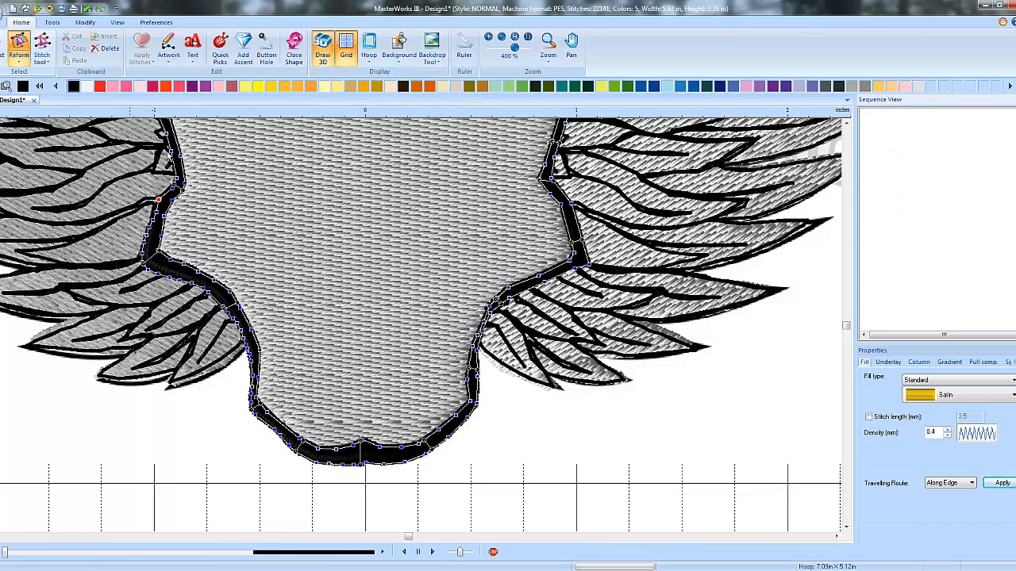
{"action": "key", "text": "Escape"}
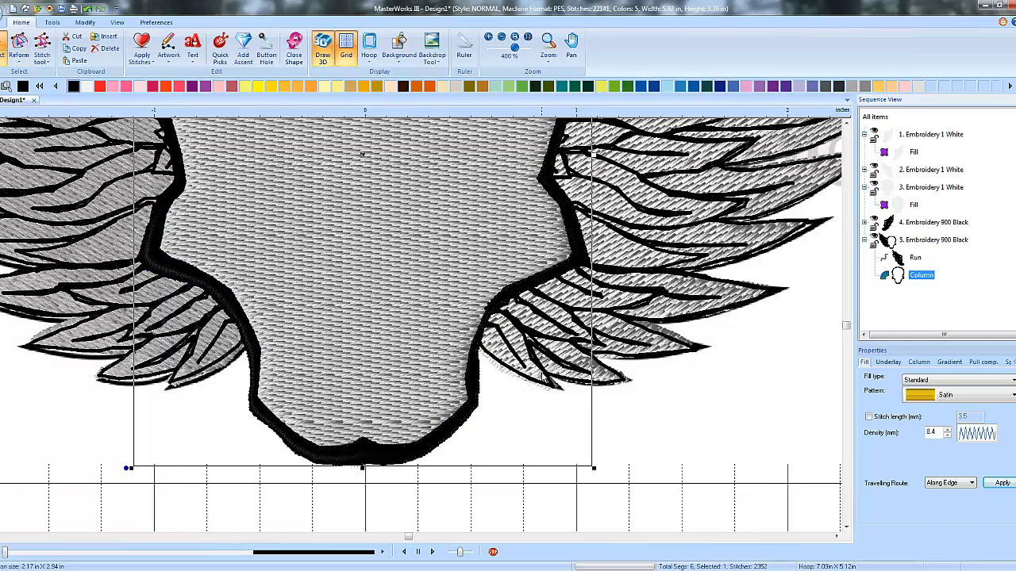
{"action": "scroll", "coordinate": [543, 373], "scroll_direction": "down", "scroll_amount": 1}
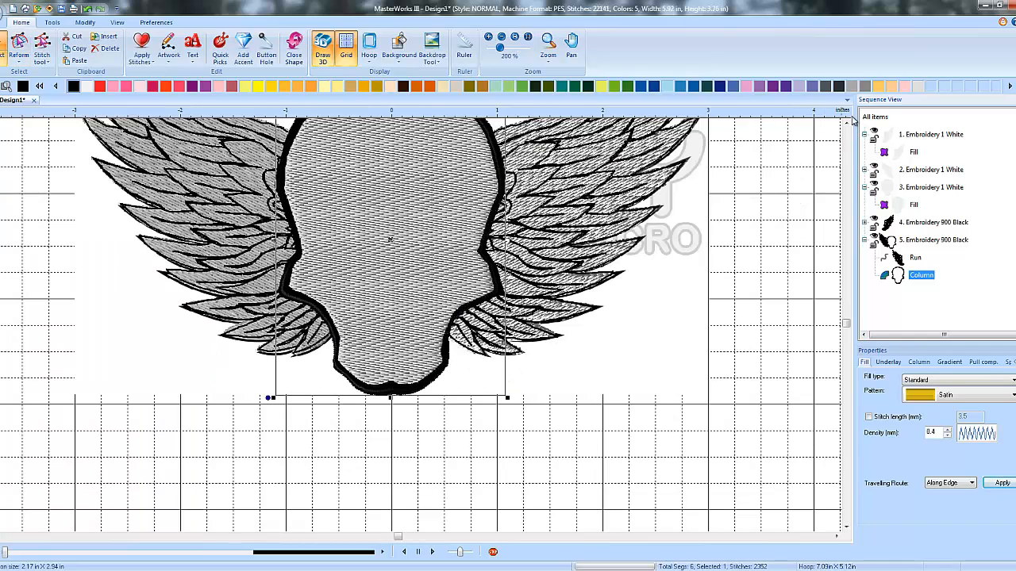
{"action": "left_click", "coordinate": [847, 126]}
{"action": "left_click", "coordinate": [848, 126]}
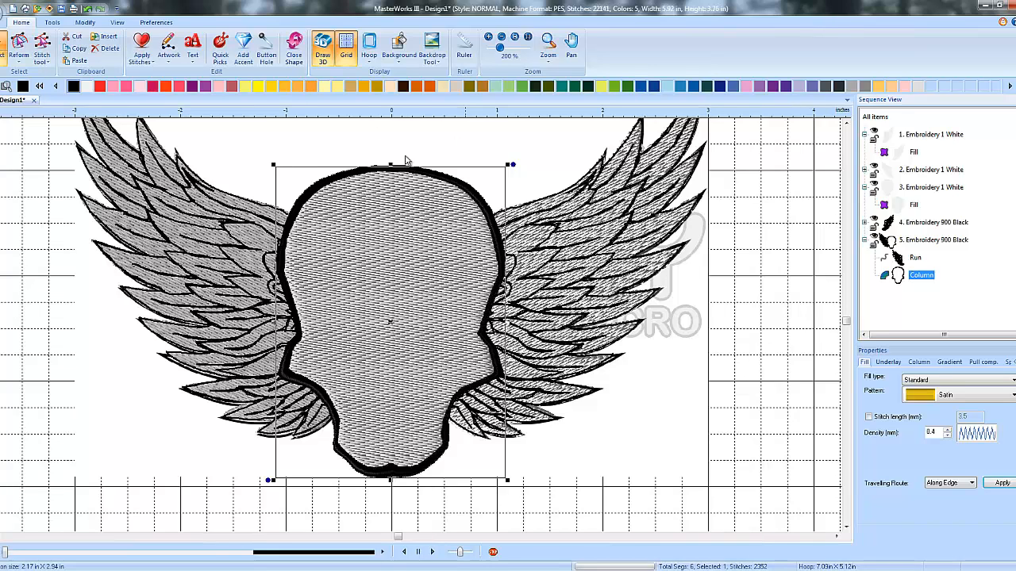
{"action": "left_click", "coordinate": [332, 60]}
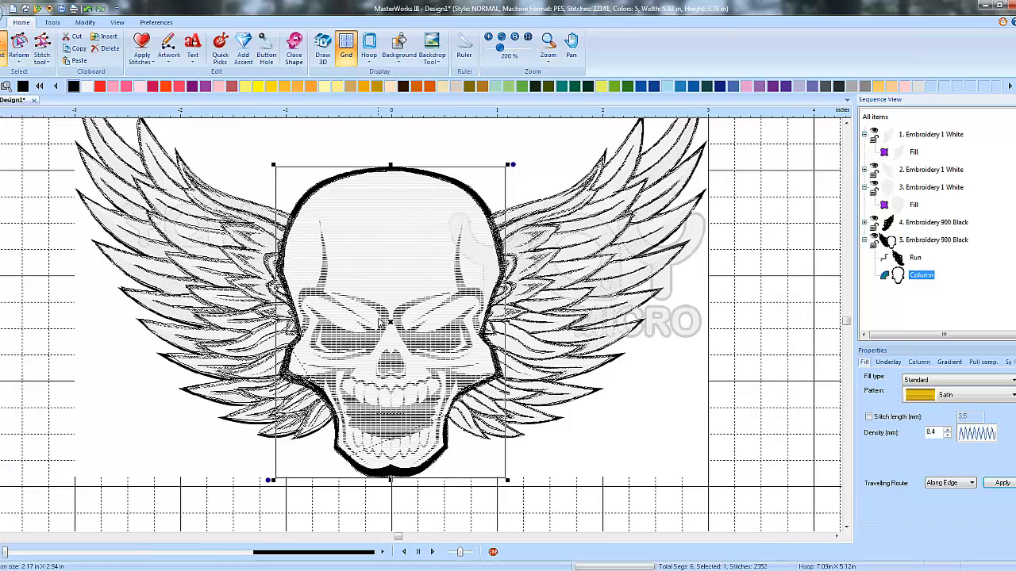
- Start a Line artwork at the tip of the left forehead crease and trace its outer edge down around the outer brow
{"action": "scroll", "coordinate": [370, 283], "scroll_direction": "up", "scroll_amount": 1}
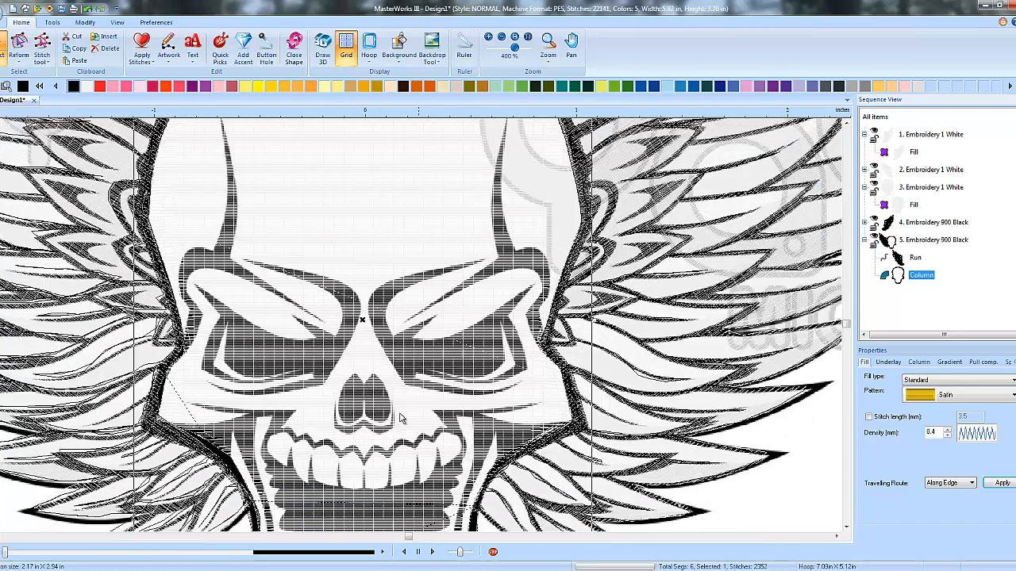
{"action": "left_click", "coordinate": [848, 123]}
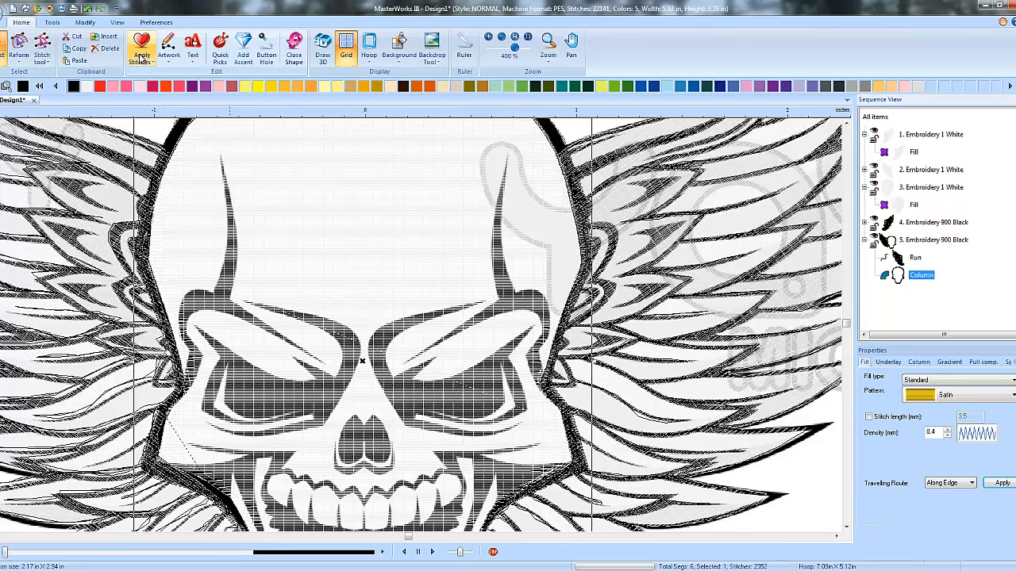
{"action": "left_click", "coordinate": [168, 49]}
{"action": "left_click", "coordinate": [267, 94]}
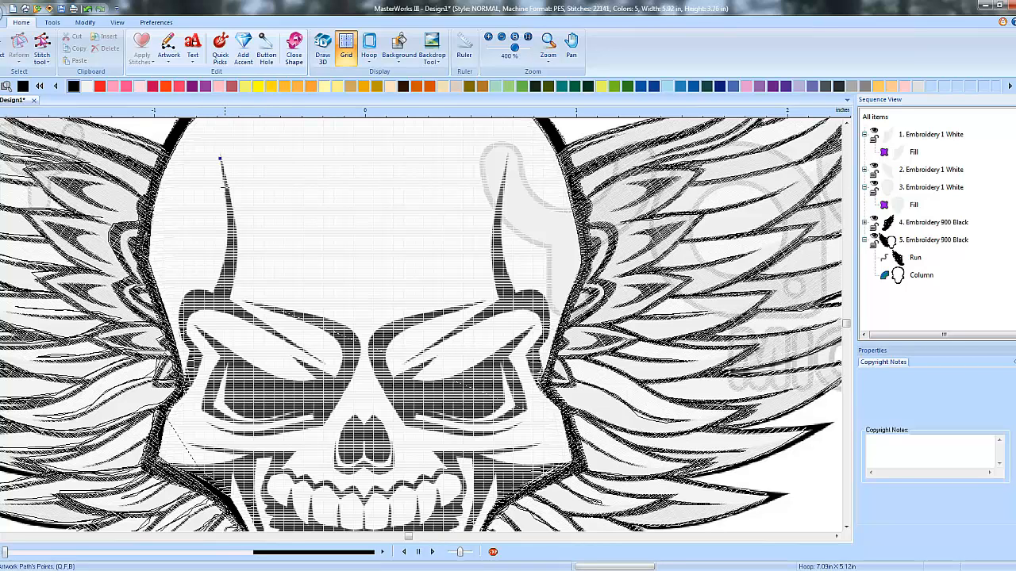
{"action": "left_click", "coordinate": [226, 188]}
{"action": "left_click", "coordinate": [222, 270]}
{"action": "left_click", "coordinate": [211, 294]}
{"action": "left_click", "coordinate": [180, 318]}
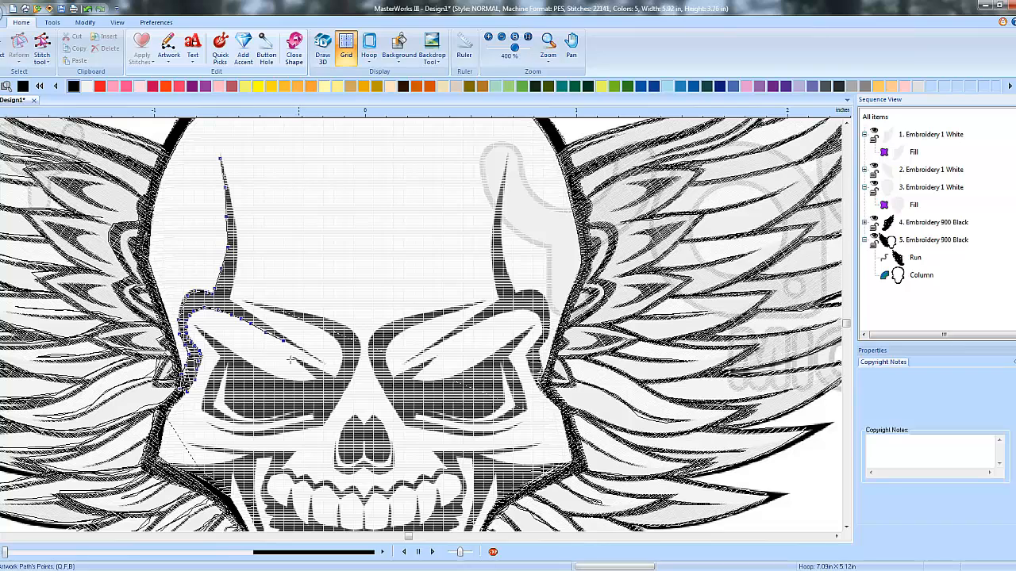
- Trace the return edge along the left brow and up the inner side of the forehead crease, and complete the shape
{"action": "left_click", "coordinate": [255, 316]}
{"action": "left_click", "coordinate": [236, 222]}
{"action": "left_click", "coordinate": [232, 204]}
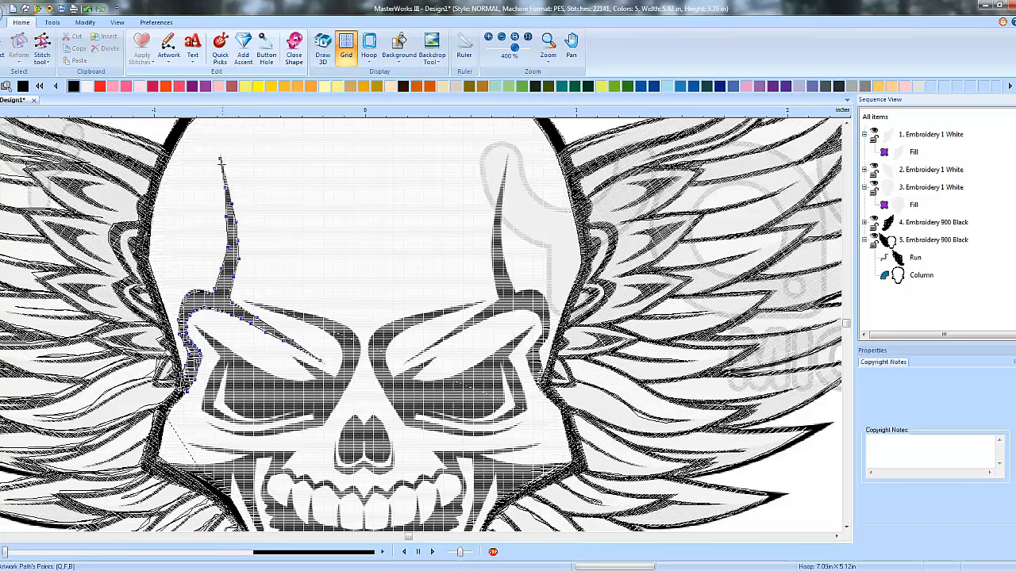
{"action": "right_click", "coordinate": [332, 203]}
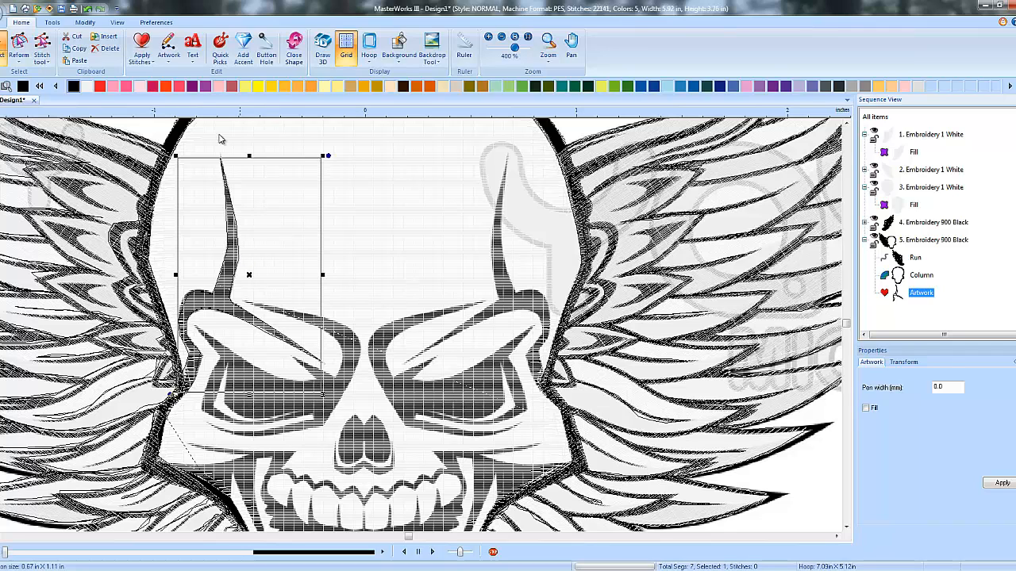
- Apply a Standard fill to the left forehead crease and brow artwork
{"action": "left_click", "coordinate": [144, 57]}
{"action": "left_click", "coordinate": [158, 232]}
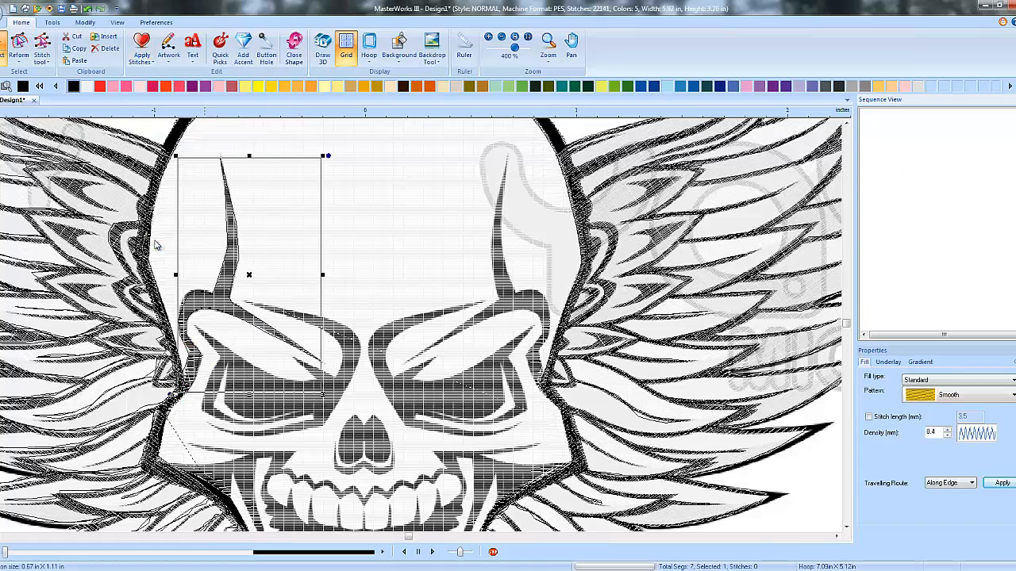
{"action": "left_click", "coordinate": [368, 285]}
- Start a Line artwork at the left inner brow's tip and trace its lower edge around to the notch above the eye
{"action": "left_click", "coordinate": [192, 52]}
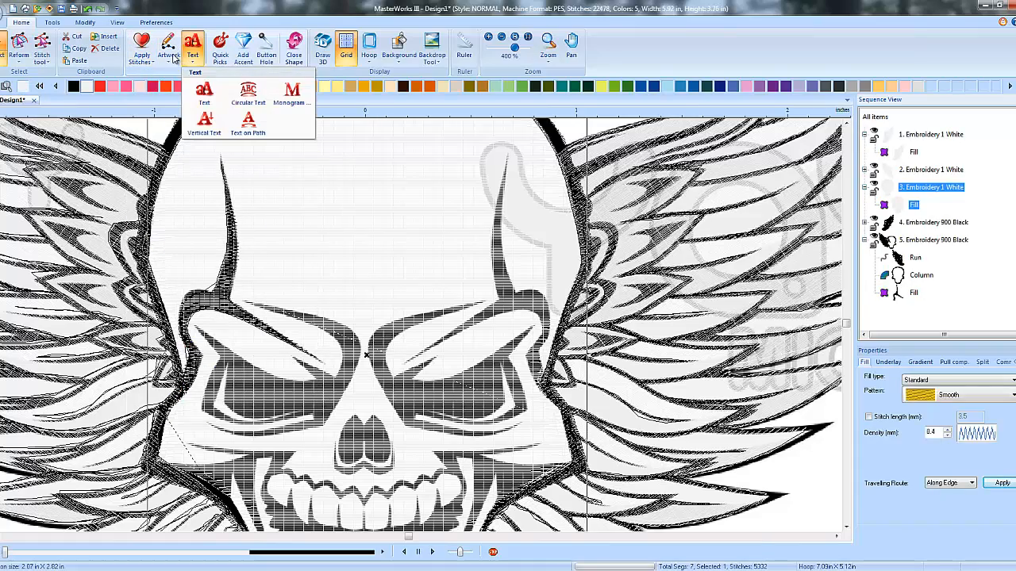
{"action": "left_click", "coordinate": [169, 52]}
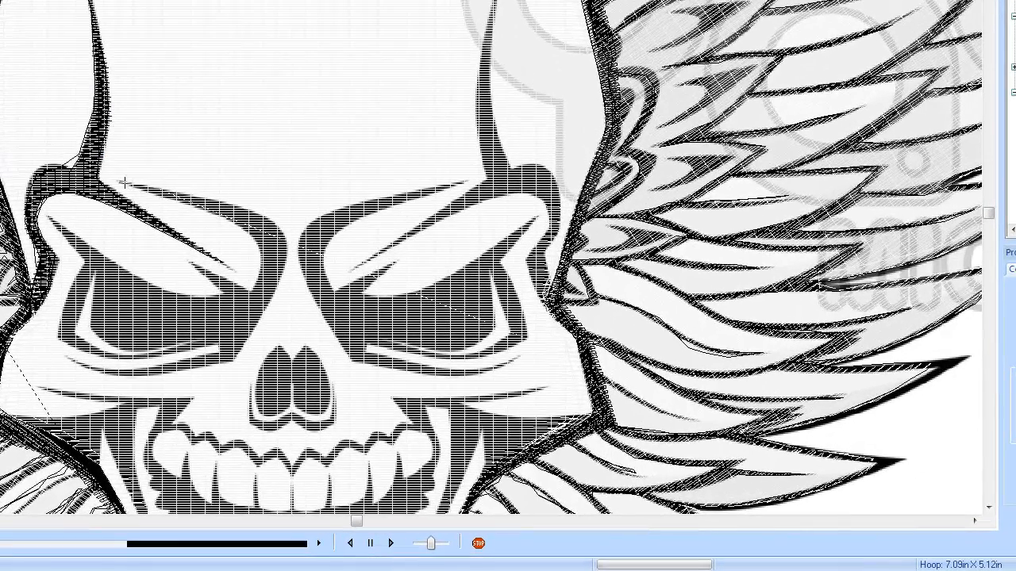
{"action": "left_click", "coordinate": [148, 193]}
{"action": "left_click", "coordinate": [184, 203]}
{"action": "left_click", "coordinate": [237, 224]}
{"action": "left_click", "coordinate": [251, 232]}
{"action": "left_click", "coordinate": [256, 244]}
{"action": "left_click", "coordinate": [258, 261]}
{"action": "left_click", "coordinate": [192, 263]}
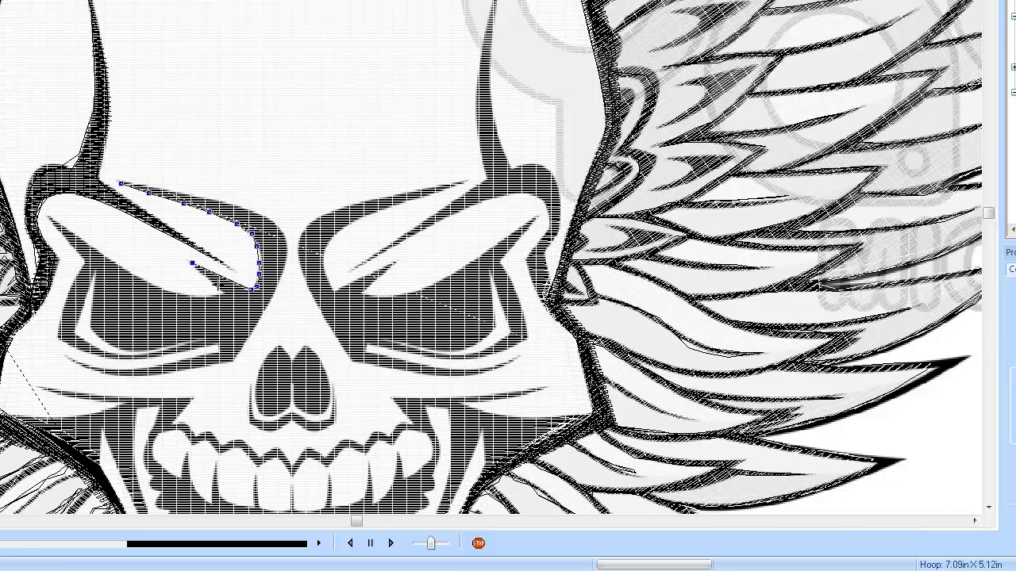
- Extend the path along the upper edge of the left eye socket to its outer corner and back down the outer side
{"action": "left_click", "coordinate": [219, 291]}
{"action": "left_click", "coordinate": [168, 290]}
{"action": "left_click", "coordinate": [146, 280]}
{"action": "left_click", "coordinate": [83, 242]}
{"action": "left_click", "coordinate": [67, 233]}
{"action": "left_click", "coordinate": [66, 235]}
{"action": "left_click", "coordinate": [78, 247]}
{"action": "left_click", "coordinate": [85, 258]}
{"action": "left_click", "coordinate": [84, 270]}
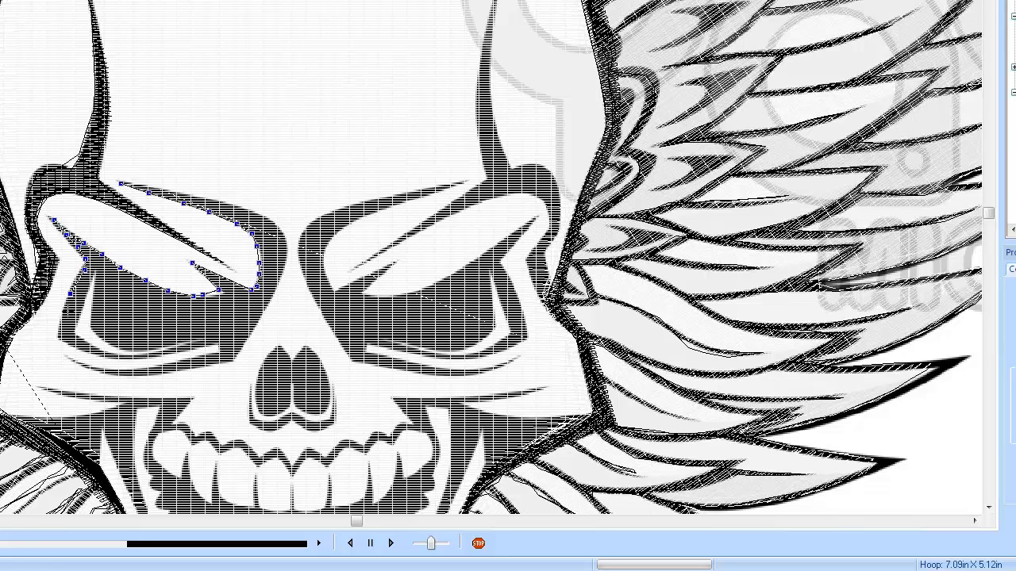
- Continue the path down the outer edge of the left eye socket and along the crease beneath the eye
{"action": "left_click", "coordinate": [63, 326]}
{"action": "left_click", "coordinate": [117, 359]}
{"action": "left_click", "coordinate": [133, 359]}
{"action": "left_click", "coordinate": [148, 357]}
{"action": "left_click", "coordinate": [165, 351]}
{"action": "left_click", "coordinate": [181, 347]}
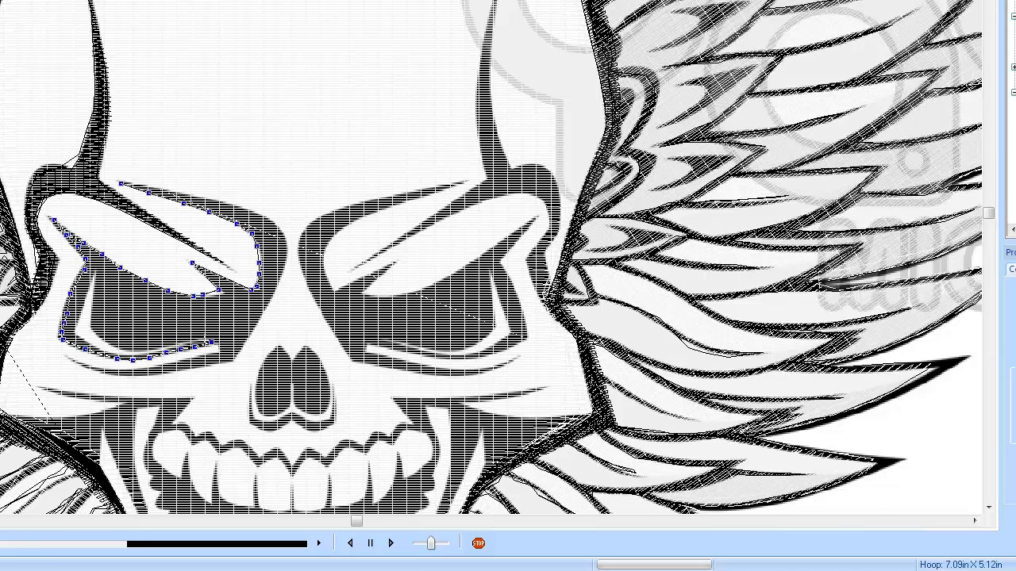
- Trace the path back along the upper edge of the under-eye crease and up the inside of the left socket's outer rim
{"action": "left_click", "coordinate": [165, 349]}
{"action": "left_click", "coordinate": [122, 354]}
{"action": "left_click", "coordinate": [103, 348]}
{"action": "left_click", "coordinate": [94, 344]}
{"action": "left_click", "coordinate": [81, 339]}
{"action": "left_click", "coordinate": [76, 329]}
{"action": "left_click", "coordinate": [81, 317]}
{"action": "left_click", "coordinate": [86, 297]}
{"action": "left_click", "coordinate": [89, 286]}
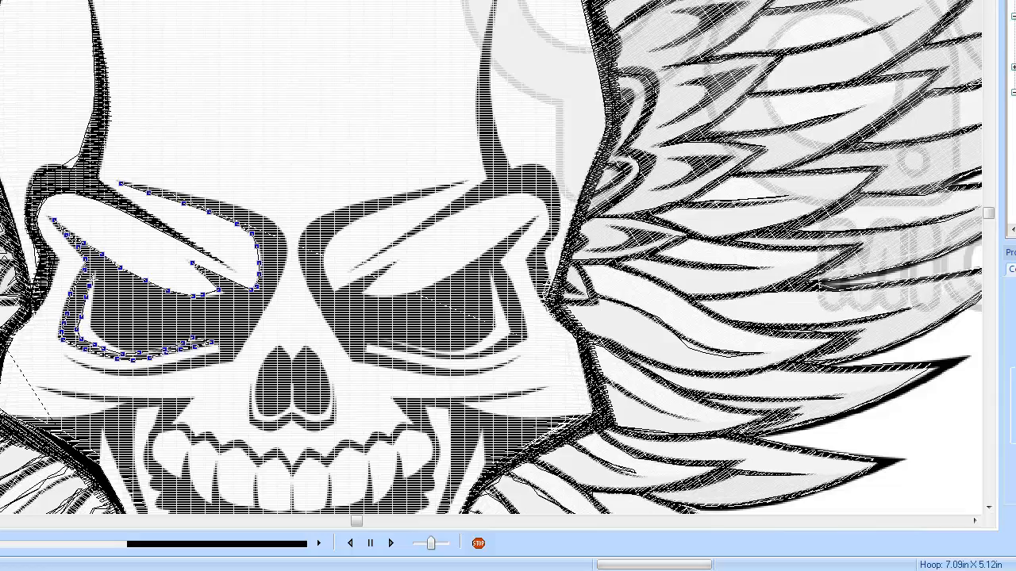
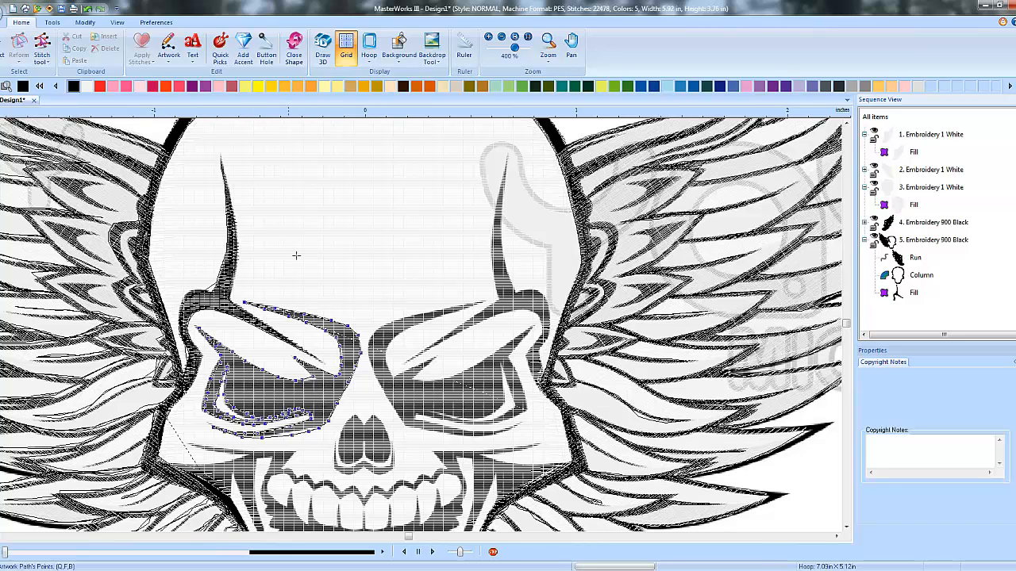
- Complete the left eye socket artwork and apply a Standard fill to it
{"action": "key", "text": "Return"}
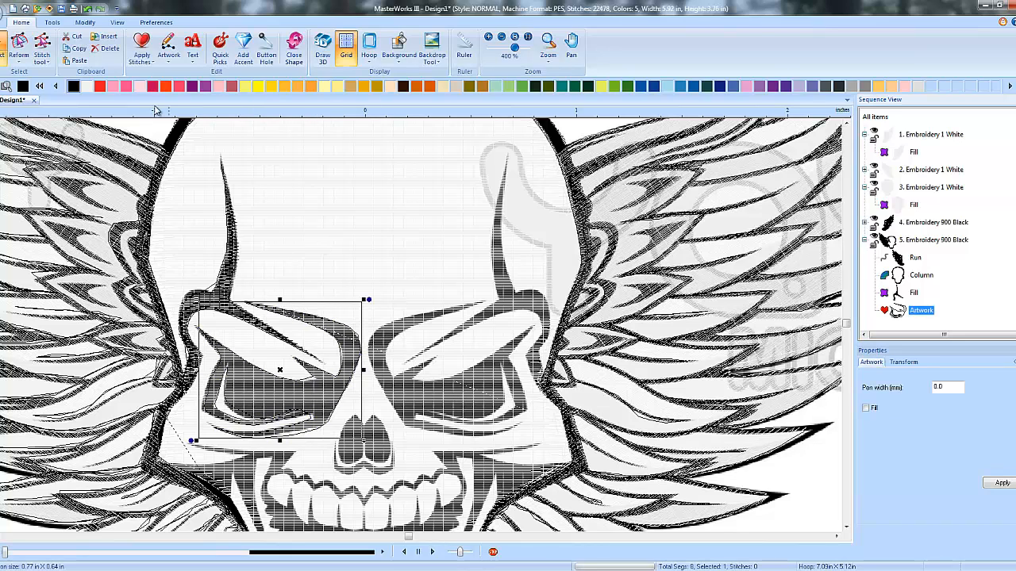
{"action": "left_click", "coordinate": [141, 50]}
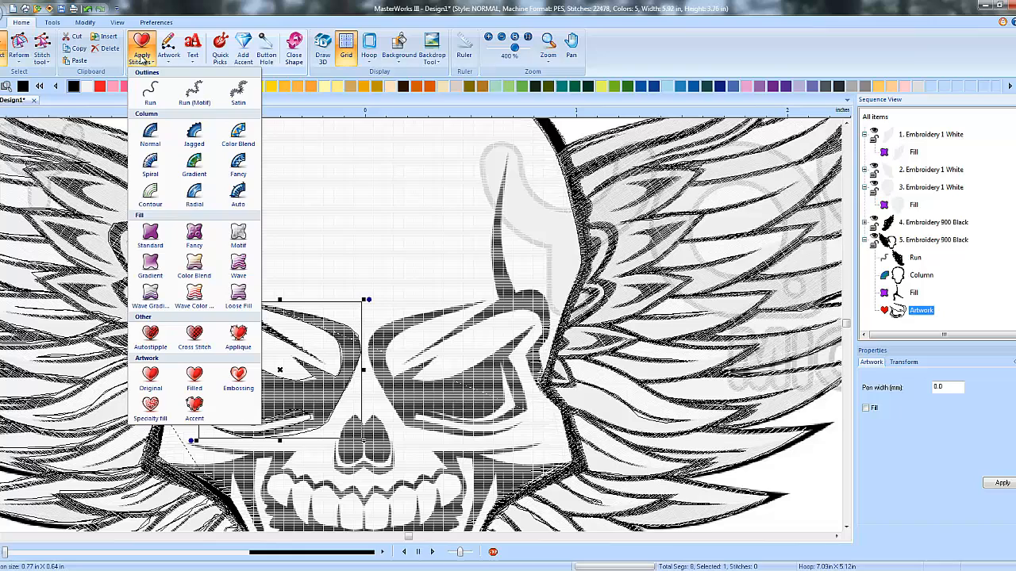
{"action": "left_click", "coordinate": [150, 233]}
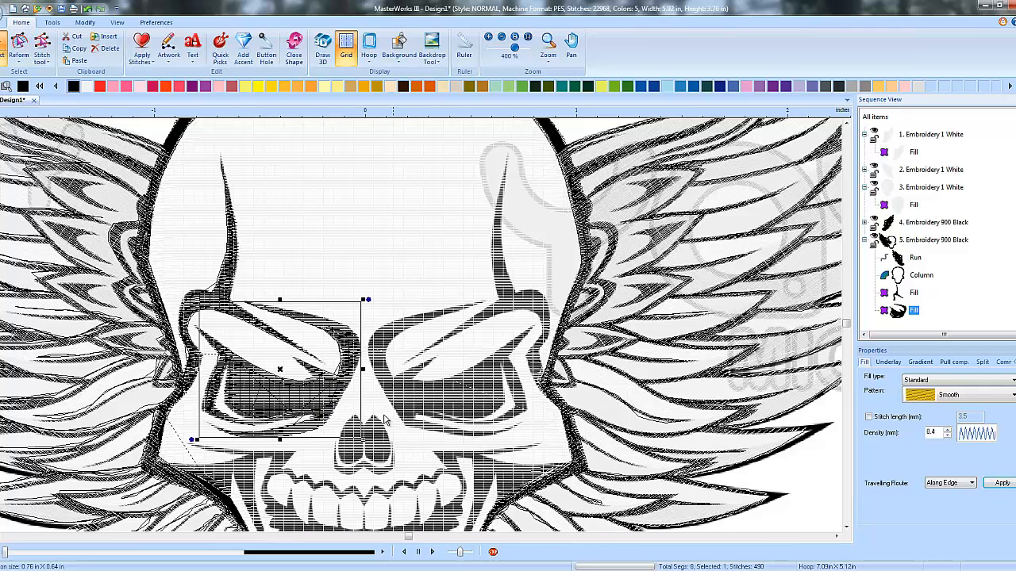
{"action": "left_click", "coordinate": [173, 54]}
{"action": "left_click", "coordinate": [268, 95]}
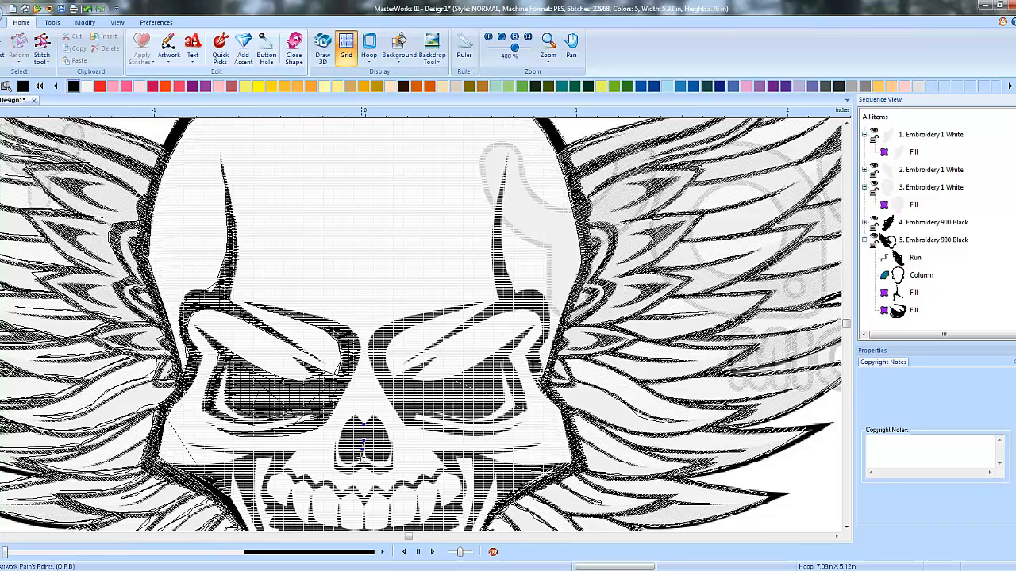
{"action": "left_click", "coordinate": [341, 455]}
{"action": "left_click", "coordinate": [340, 442]}
{"action": "key", "text": "Return"}
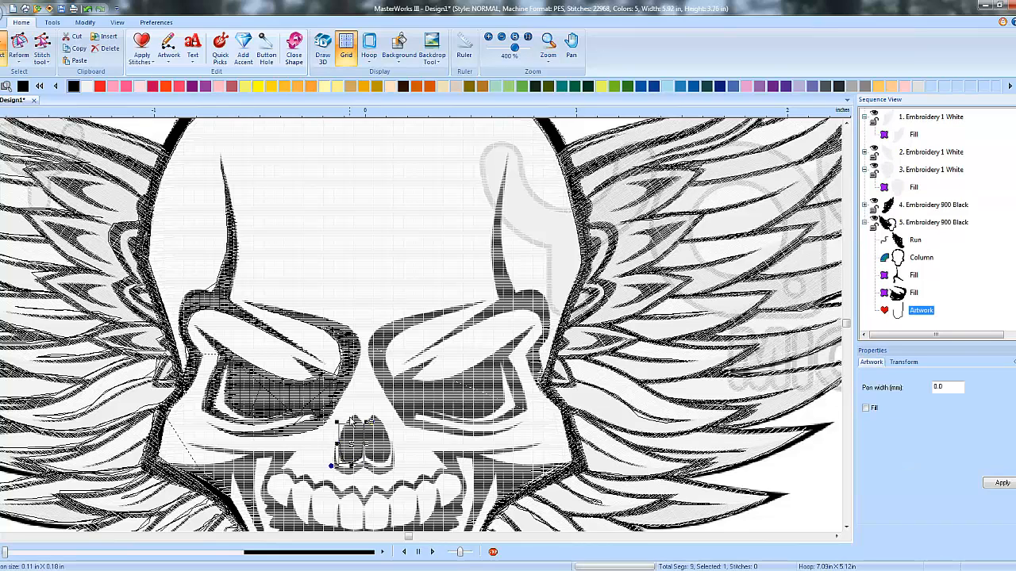
{"action": "key", "text": "Delete"}
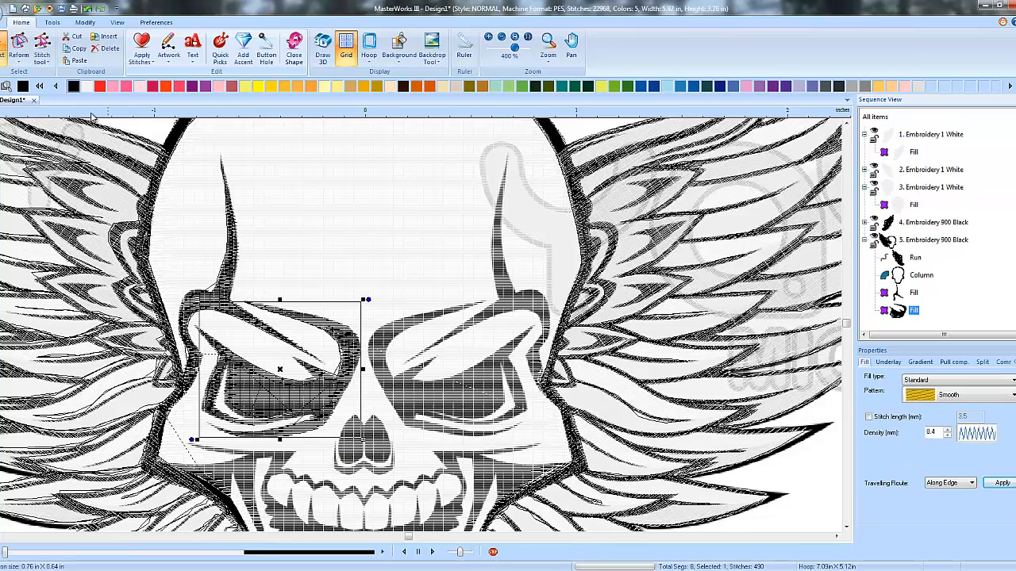
- Trace the outline of the whole nose cavity as a closed Line artwork and apply a Standard fill to it
{"action": "left_click", "coordinate": [169, 49]}
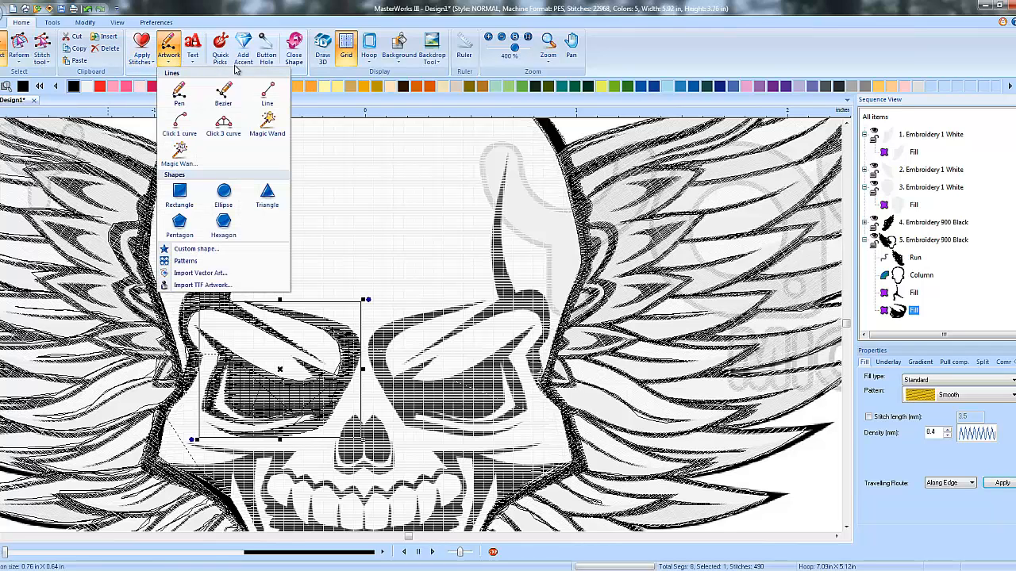
{"action": "left_click", "coordinate": [268, 93]}
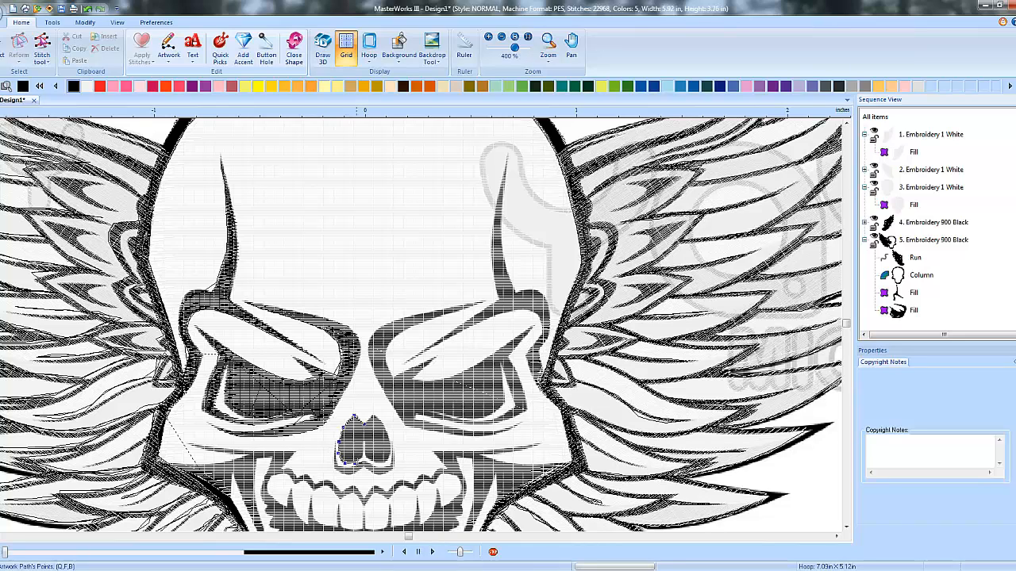
{"action": "left_click", "coordinate": [355, 464]}
{"action": "left_click", "coordinate": [364, 456]}
{"action": "left_click", "coordinate": [389, 454]}
{"action": "right_click", "coordinate": [360, 390]}
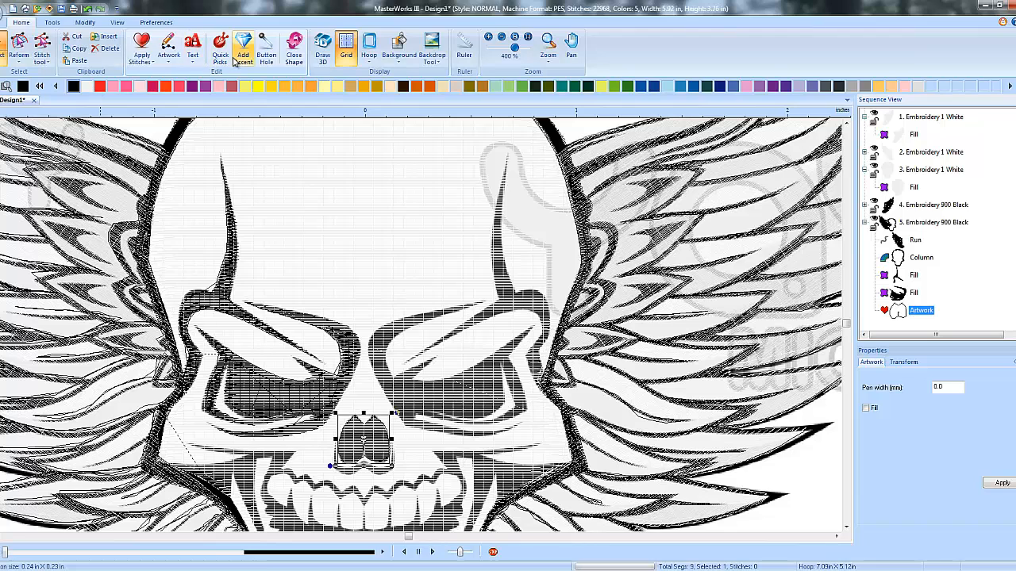
{"action": "left_click", "coordinate": [142, 47]}
{"action": "left_click", "coordinate": [150, 239]}
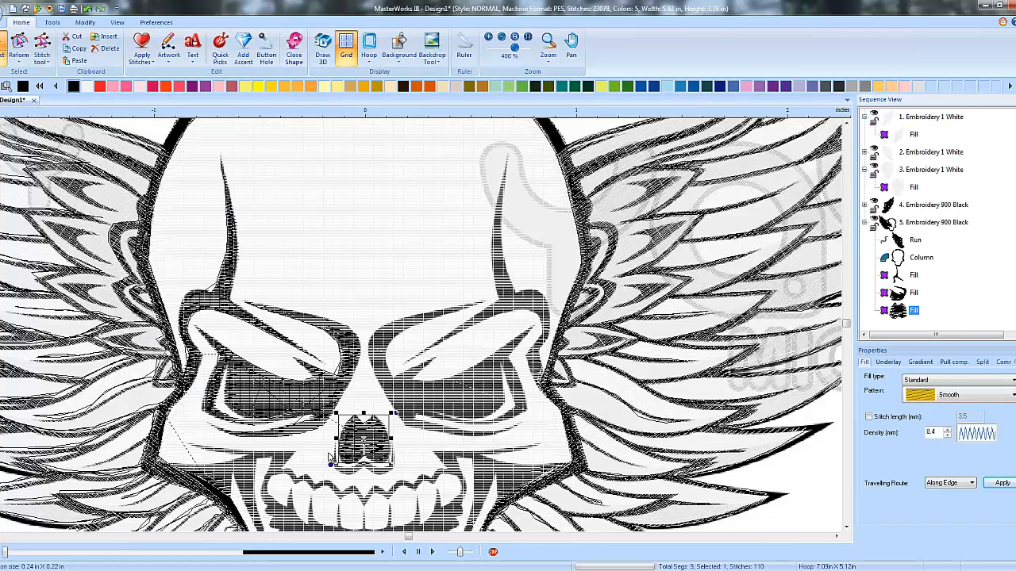
- Trace the thin shadow band beneath the nose cavity as a closed Line artwork and apply a Standard fill to it
{"action": "left_click", "coordinate": [360, 261]}
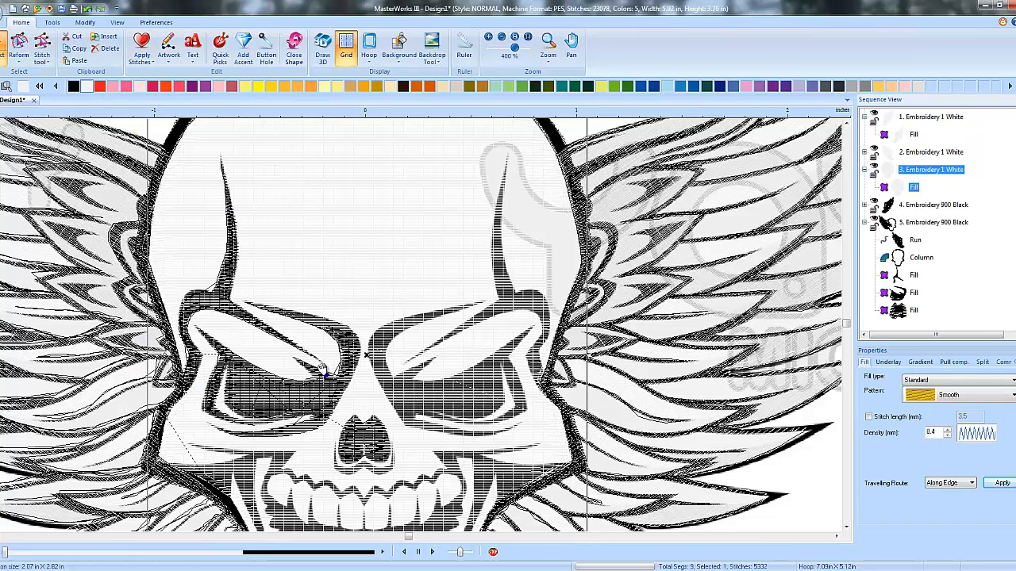
{"action": "left_click", "coordinate": [168, 49]}
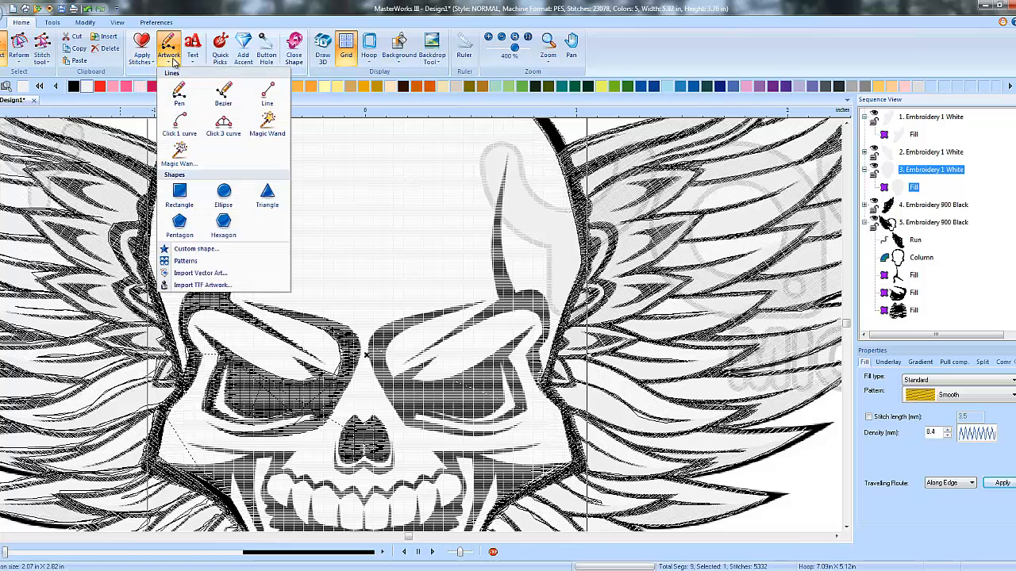
{"action": "left_click", "coordinate": [268, 95]}
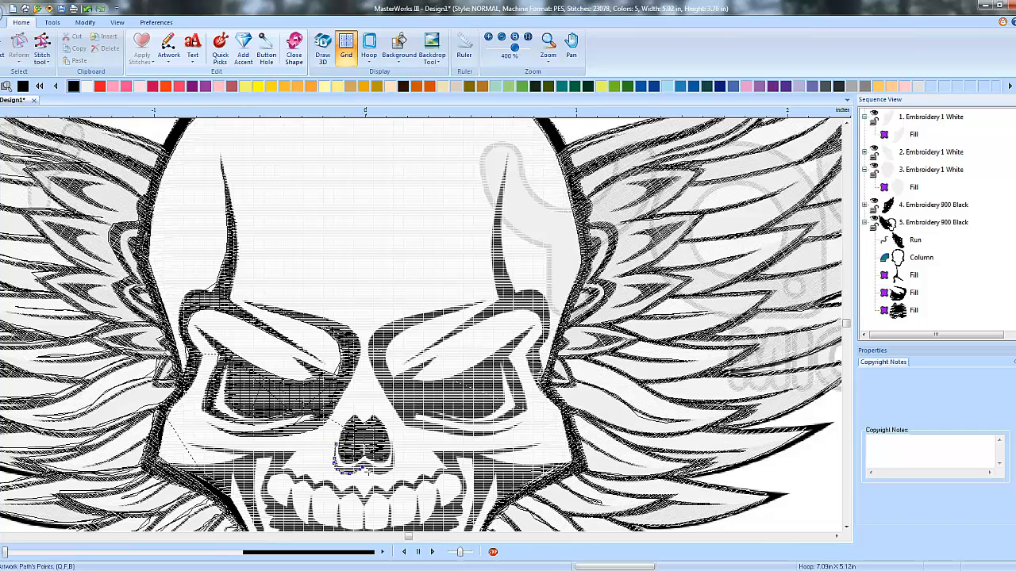
{"action": "left_click", "coordinate": [396, 451]}
{"action": "left_click", "coordinate": [351, 469]}
{"action": "left_click", "coordinate": [341, 467]}
{"action": "left_click", "coordinate": [338, 456]}
{"action": "key", "text": "Return"}
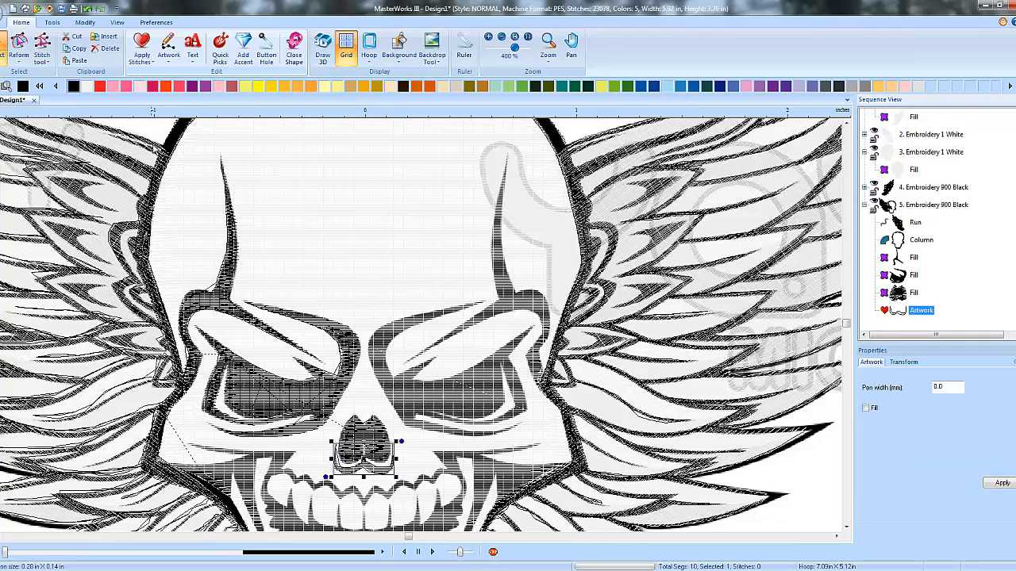
{"action": "left_click", "coordinate": [141, 49]}
{"action": "left_click", "coordinate": [150, 232]}
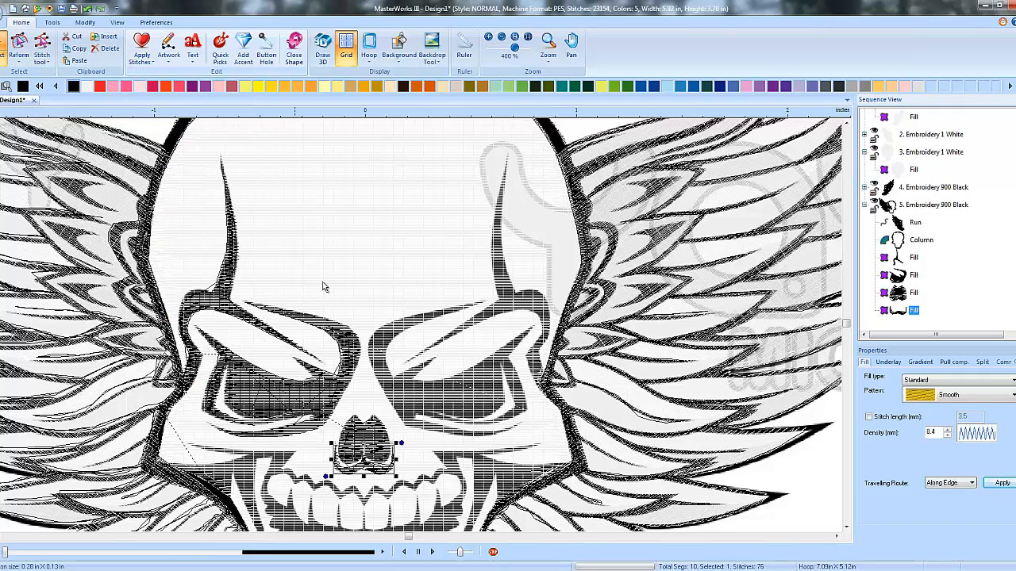
- Select the left brow fill and the left eye socket fill together, then copy and paste them
{"action": "left_click", "coordinate": [382, 265]}
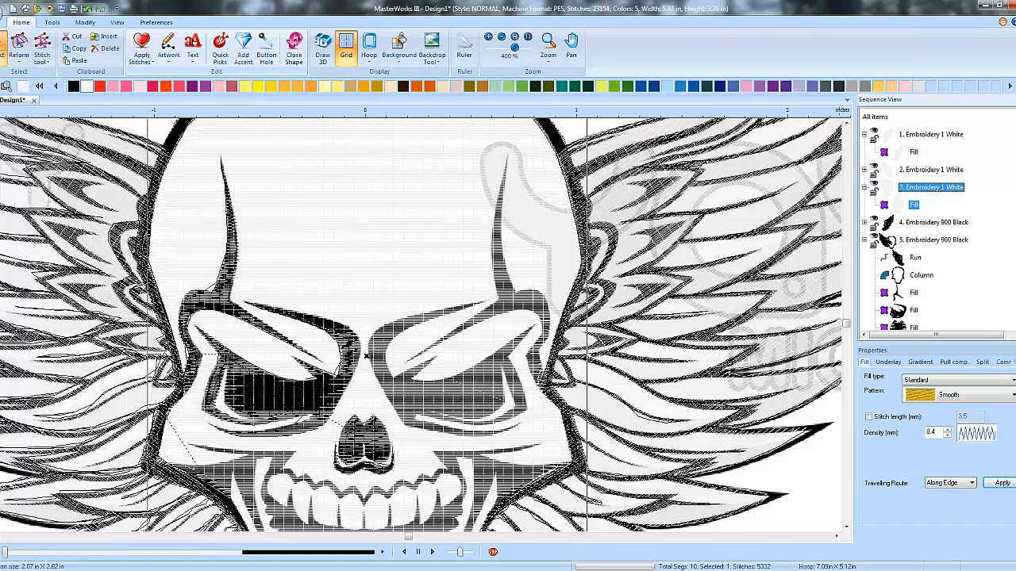
{"action": "scroll", "coordinate": [952, 254], "scroll_direction": "down", "scroll_amount": 1}
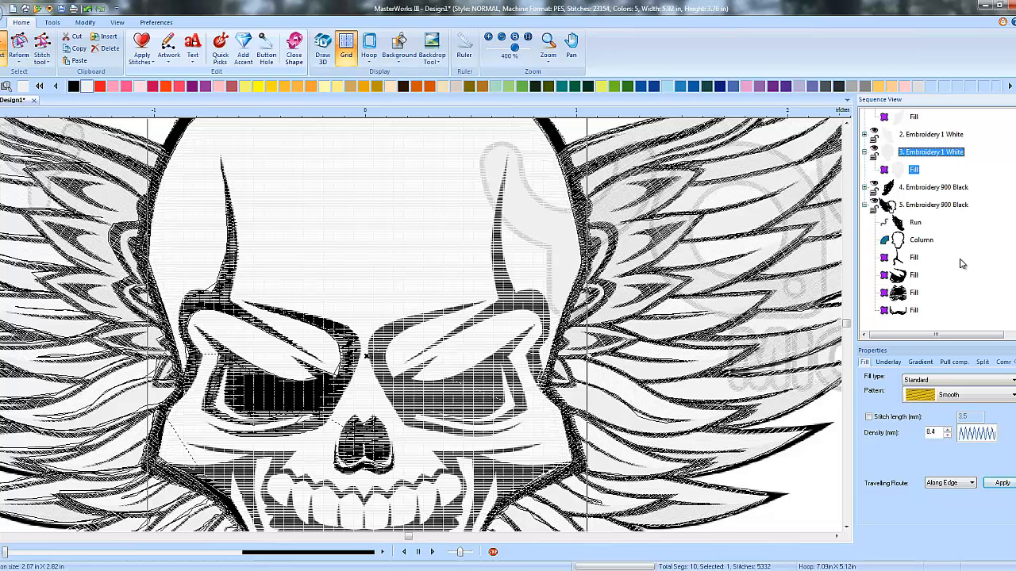
{"action": "left_click", "coordinate": [915, 274]}
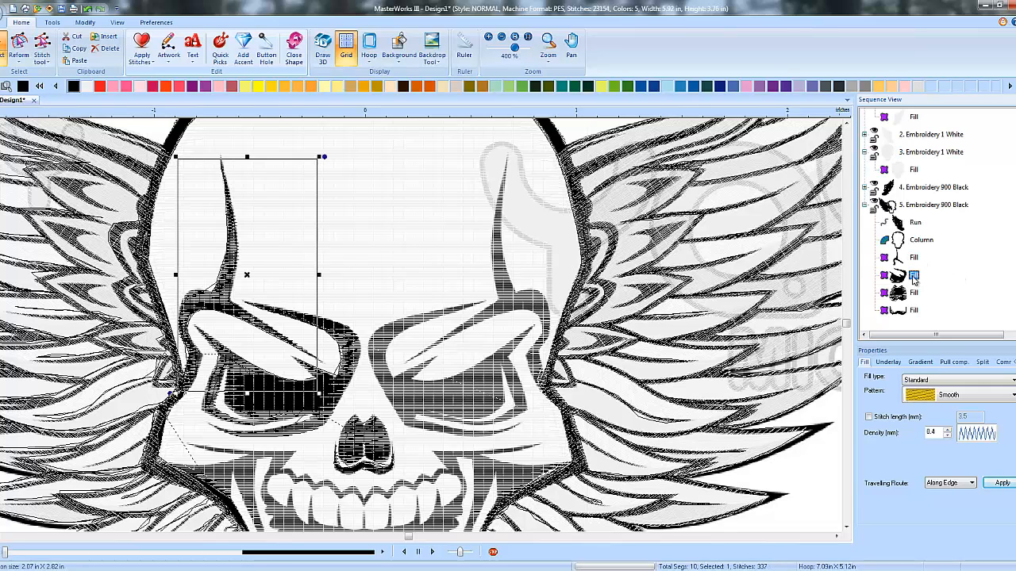
{"action": "right_click", "coordinate": [932, 278]}
{"action": "left_click", "coordinate": [1012, 263]}
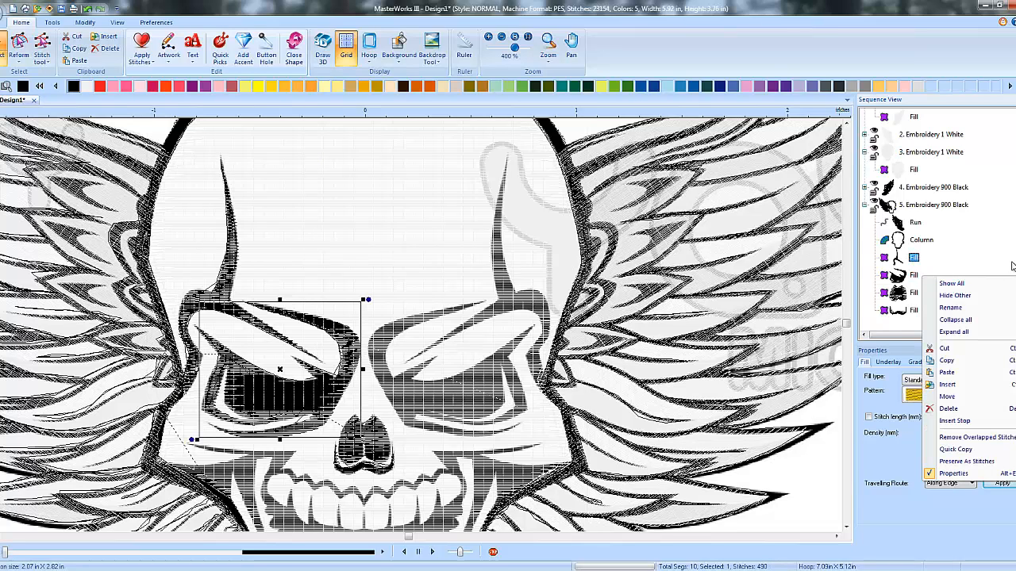
{"action": "left_click", "coordinate": [924, 275], "text": "ctrl"}
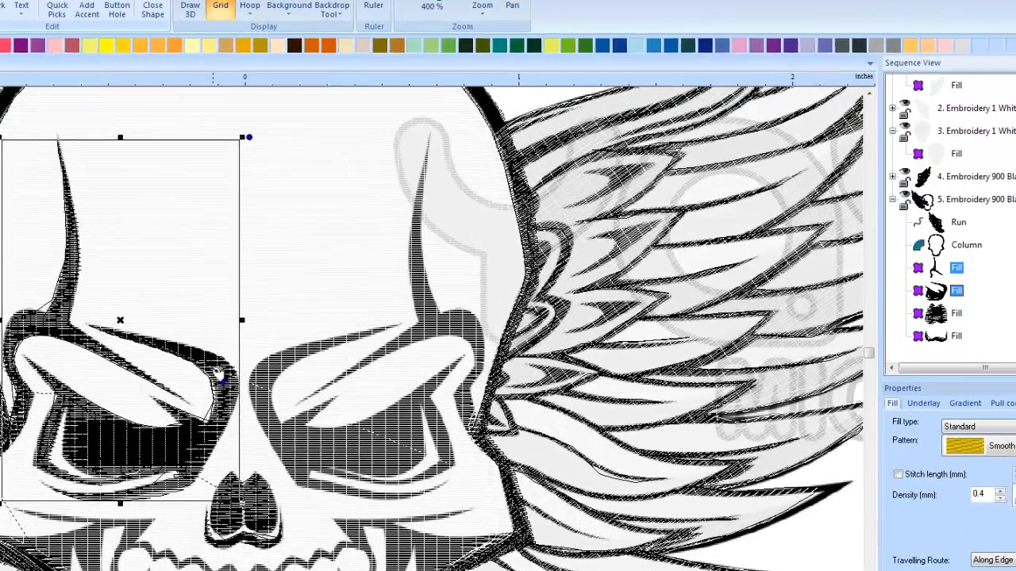
{"action": "right_click", "coordinate": [220, 372]}
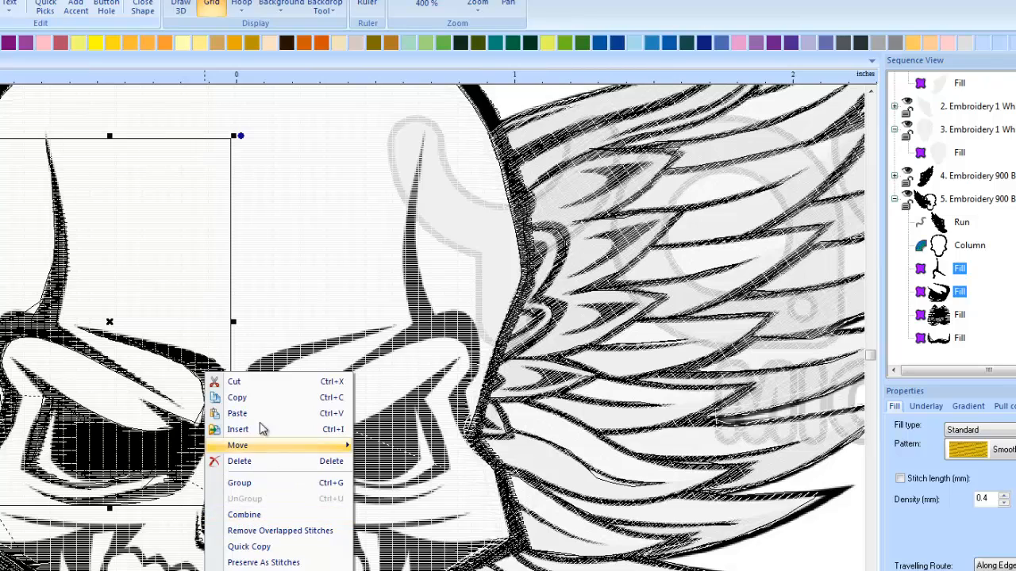
{"action": "left_click", "coordinate": [264, 399]}
{"action": "right_click", "coordinate": [261, 280]}
{"action": "left_click", "coordinate": [317, 321]}
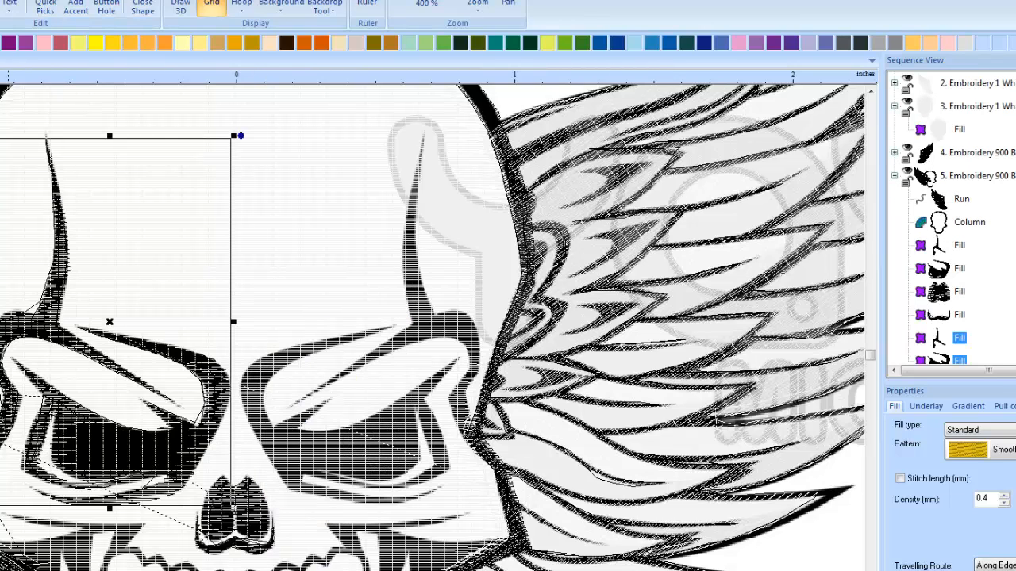
- Flip the pasted brow and eye socket fills horizontally and position them over the matching shapes on the skull's right side
{"action": "left_click", "coordinate": [26, 4]}
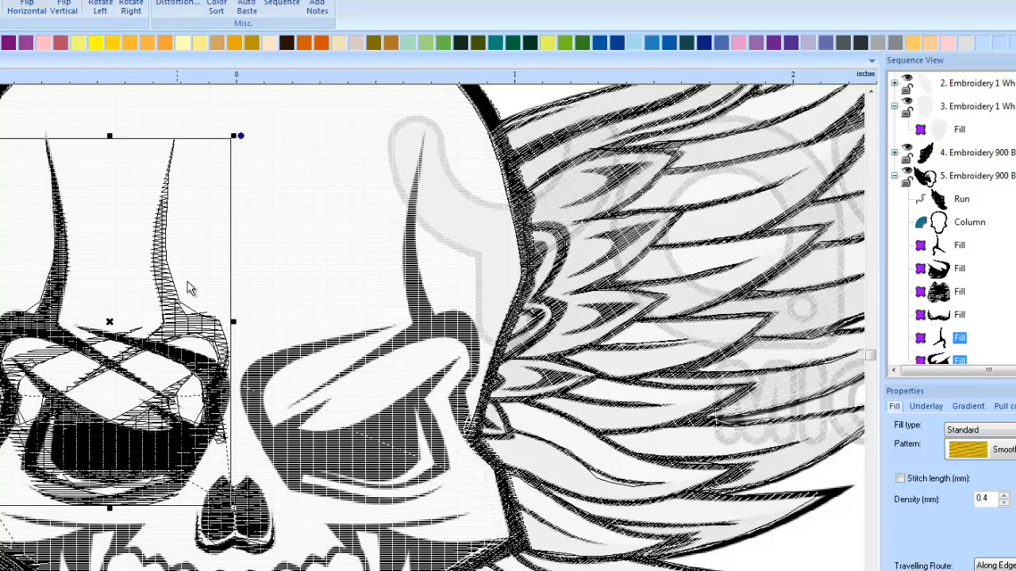
{"action": "left_click_drag", "start_coordinate": [189, 288], "coordinate": [436, 326]}
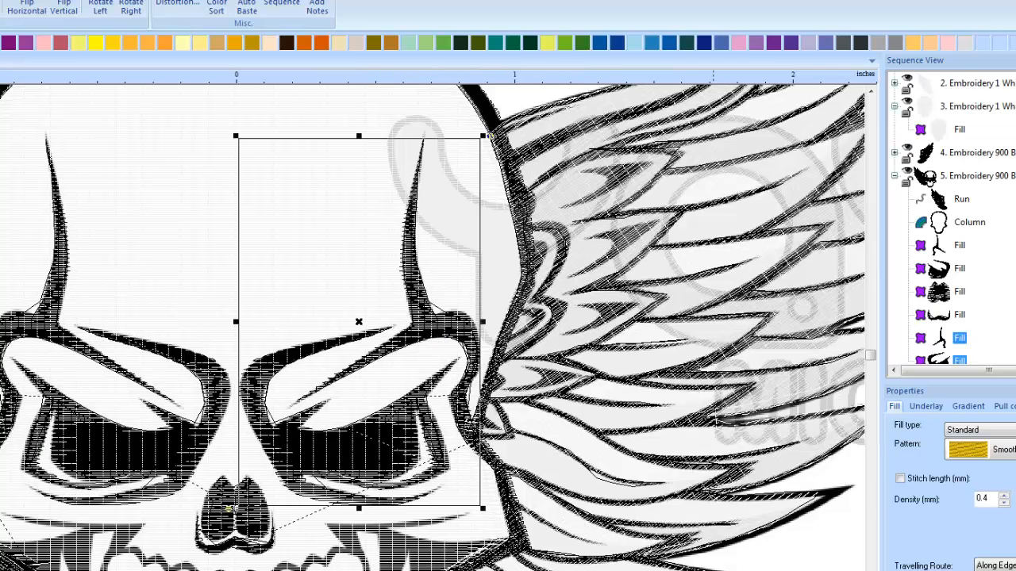
{"action": "left_click", "coordinate": [745, 565]}
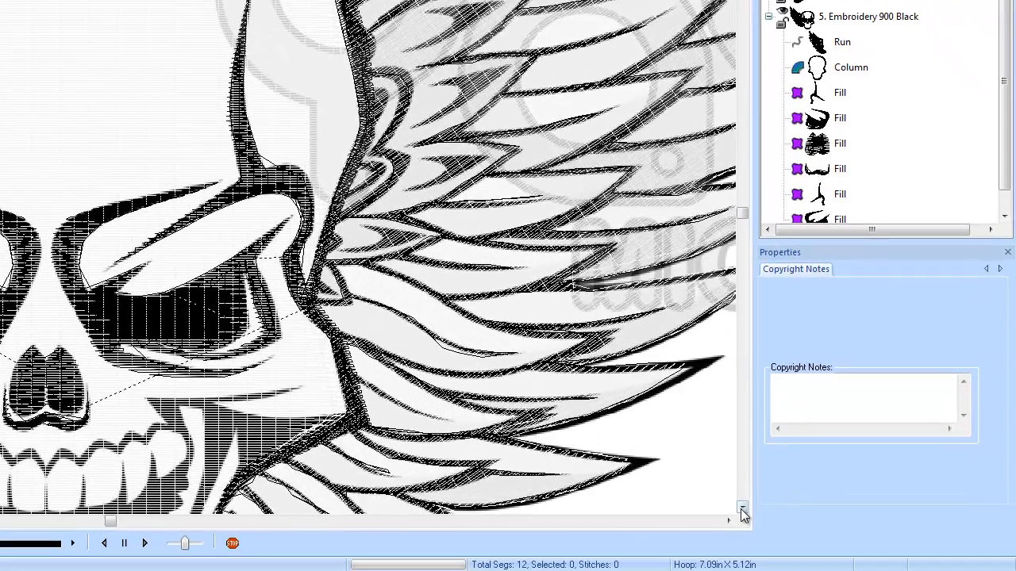
- Start a Line artwork along the top of the left cheek shadow and down its inner edge toward the lower jaw
{"action": "left_click", "coordinate": [802, 562]}
{"action": "left_click", "coordinate": [801, 562]}
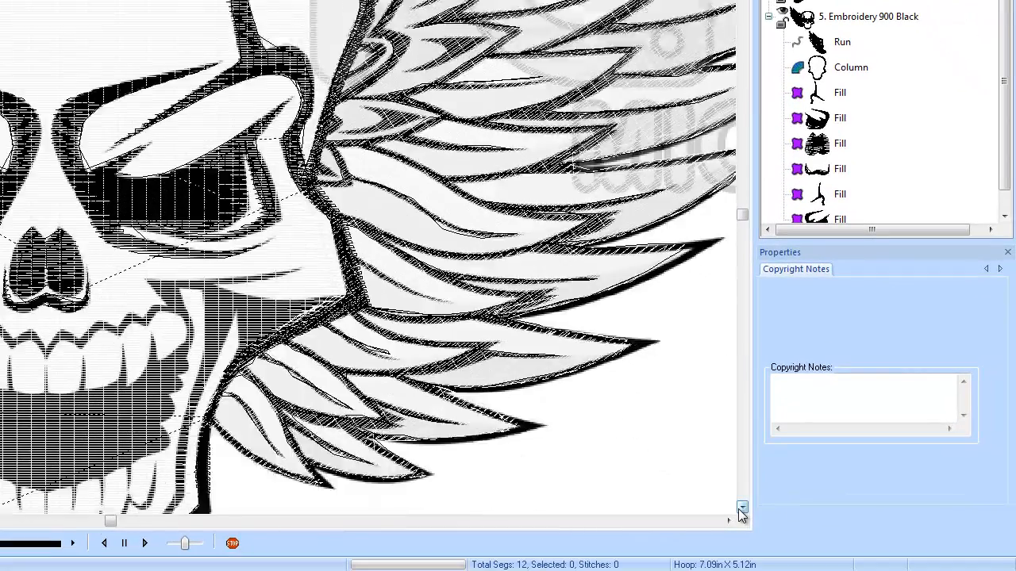
{"action": "left_click", "coordinate": [801, 562]}
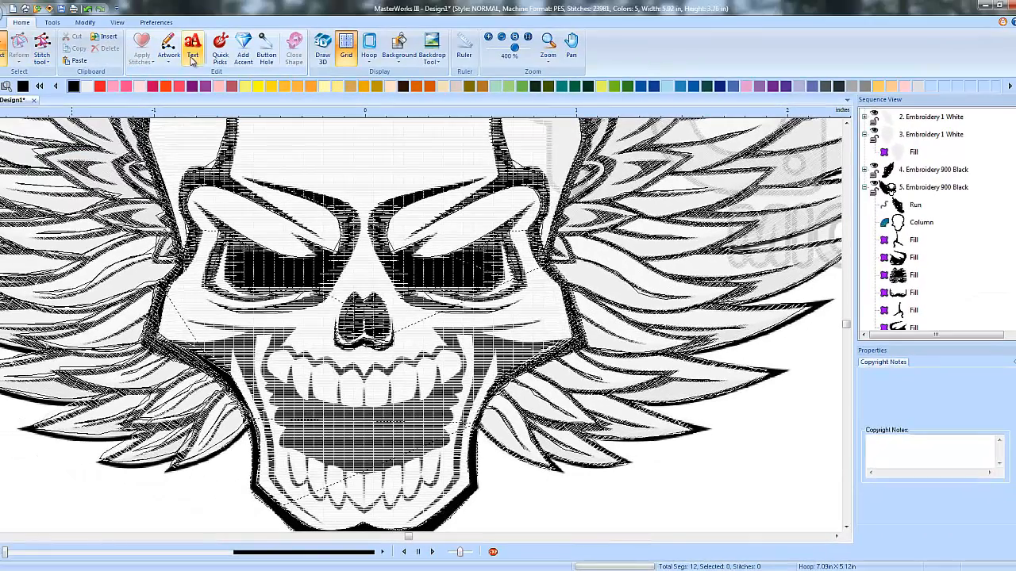
{"action": "left_click", "coordinate": [168, 56]}
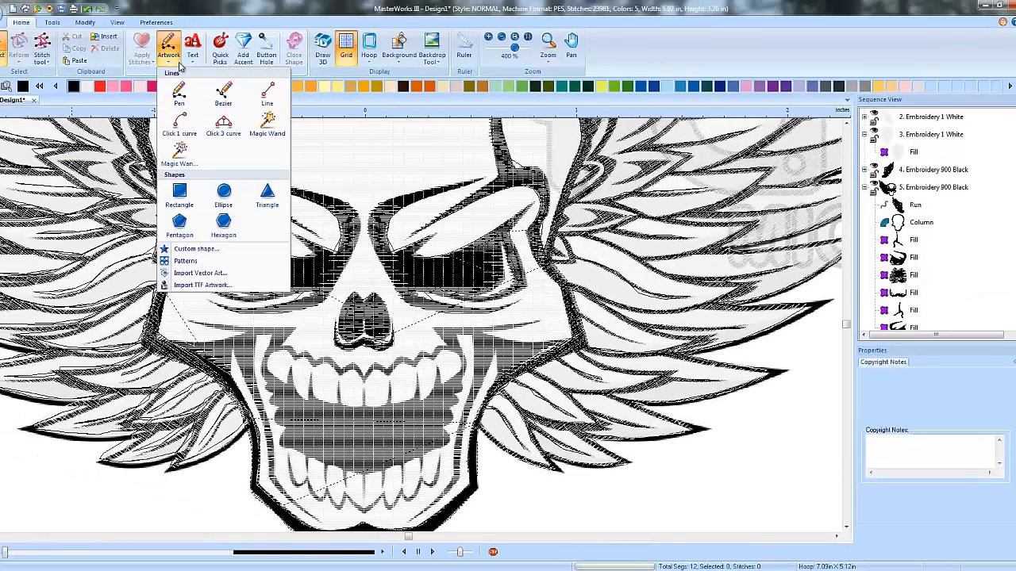
{"action": "left_click", "coordinate": [269, 93]}
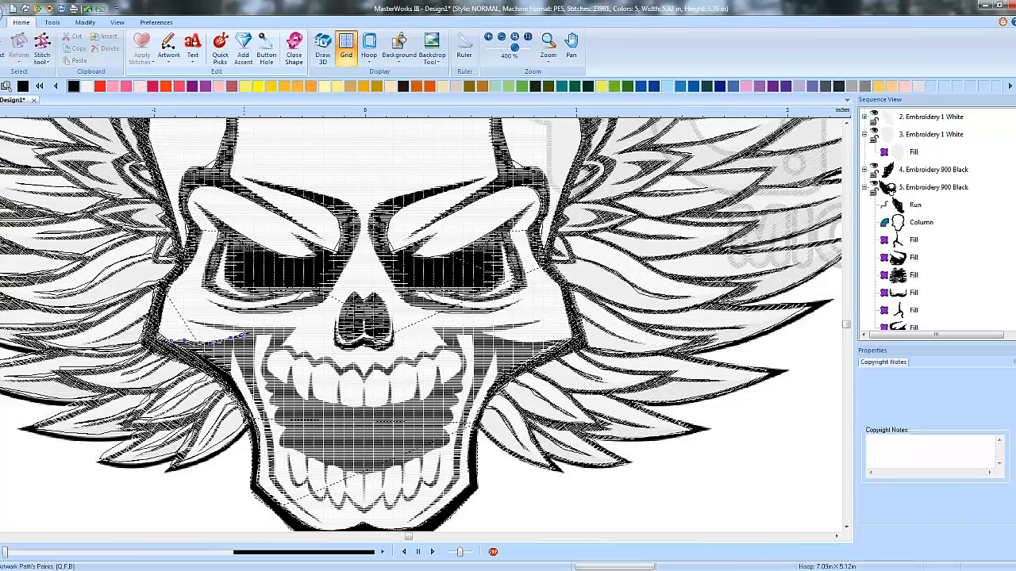
{"action": "left_click", "coordinate": [251, 358]}
{"action": "left_click", "coordinate": [252, 374]}
{"action": "left_click", "coordinate": [257, 386]}
{"action": "left_click", "coordinate": [265, 401]}
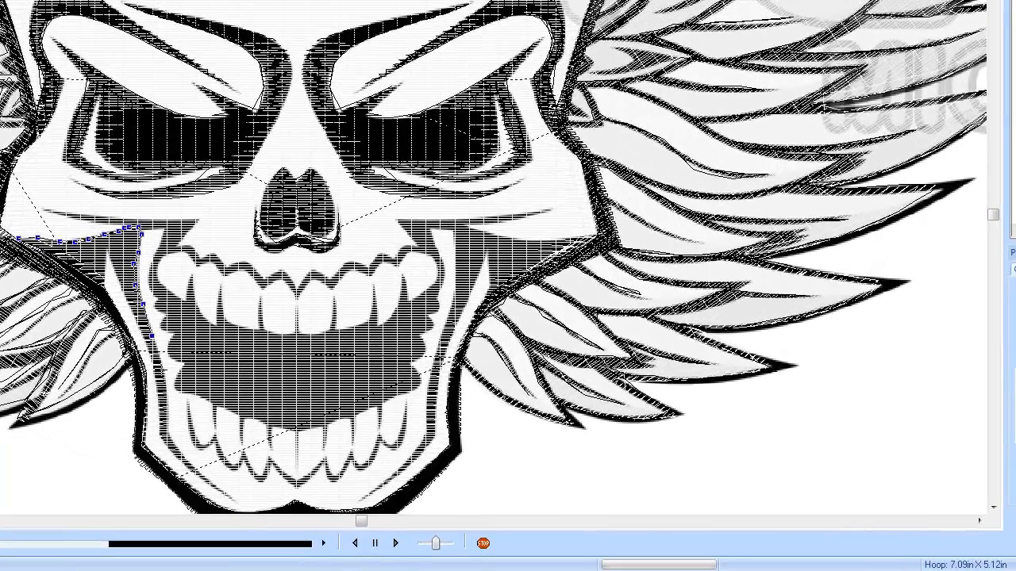
{"action": "left_click", "coordinate": [162, 371]}
{"action": "left_click", "coordinate": [163, 393]}
{"action": "left_click", "coordinate": [162, 410]}
- Trace the left cheek shadow back up its outer edge to the starting corner, complete the artwork and apply a Standard fill
{"action": "left_click", "coordinate": [219, 499]}
{"action": "left_click", "coordinate": [177, 456]}
{"action": "left_click", "coordinate": [163, 438]}
{"action": "left_click", "coordinate": [154, 421]}
{"action": "left_click", "coordinate": [155, 378]}
{"action": "left_click", "coordinate": [144, 346]}
{"action": "left_click", "coordinate": [130, 313]}
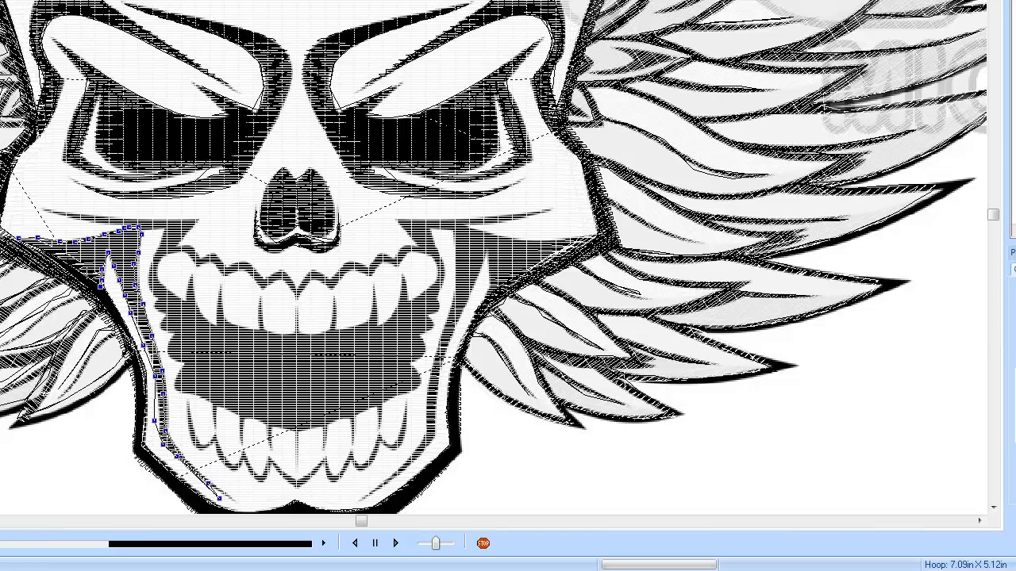
{"action": "left_click", "coordinate": [84, 271]}
{"action": "left_click", "coordinate": [65, 262]}
{"action": "left_click", "coordinate": [50, 254]}
{"action": "left_click", "coordinate": [34, 247]}
{"action": "left_click", "coordinate": [18, 242]}
{"action": "right_click", "coordinate": [46, 199]}
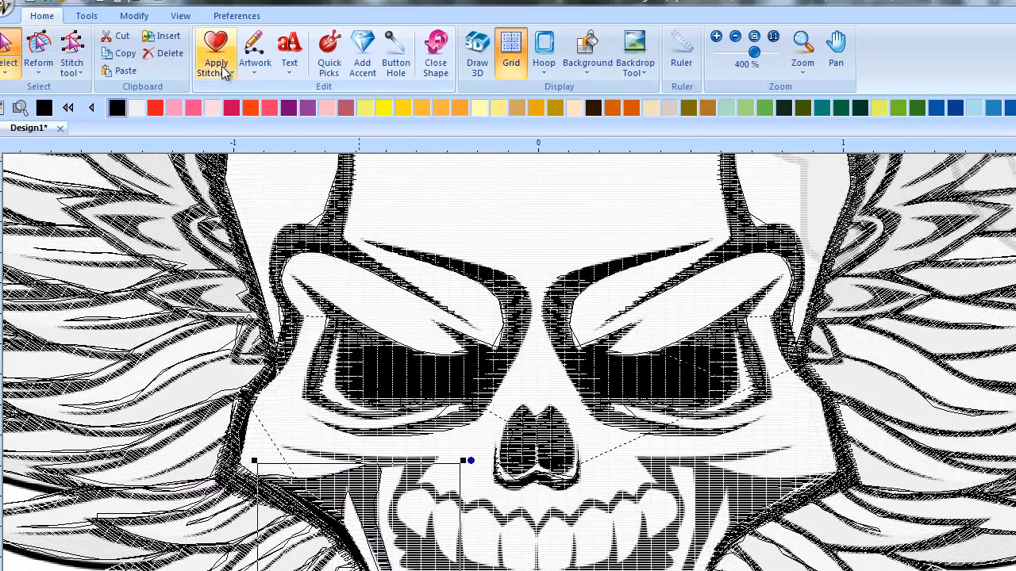
{"action": "left_click", "coordinate": [223, 65]}
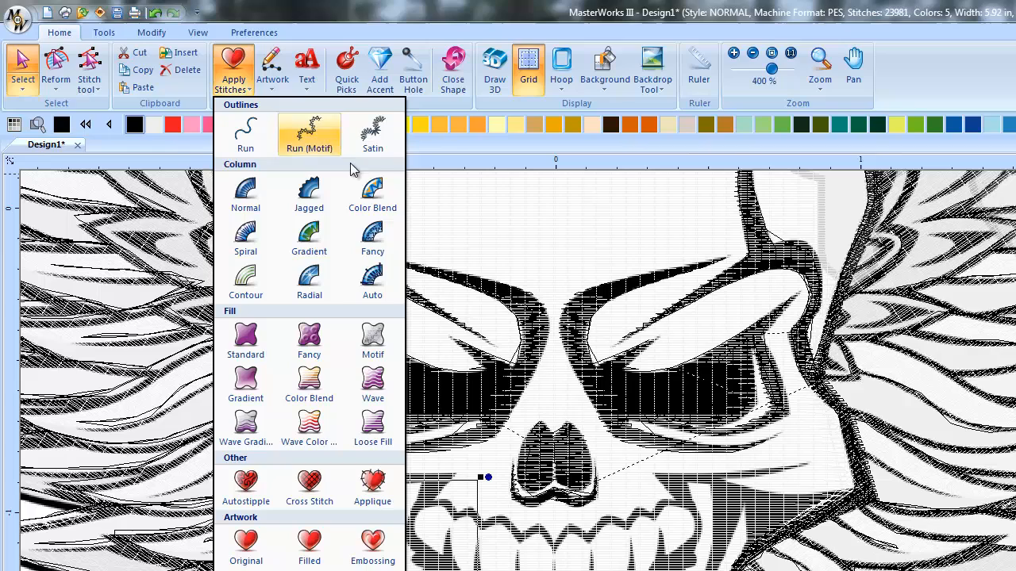
{"action": "left_click", "coordinate": [268, 336]}
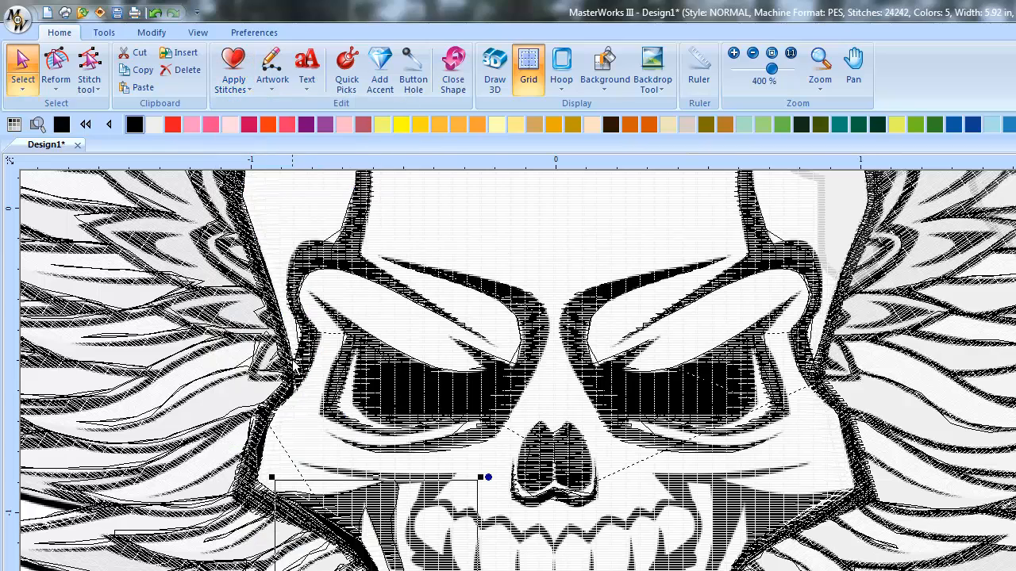
- Duplicate the left cheek and jaw shadow fill by copying and pasting it
{"action": "right_click", "coordinate": [365, 505]}
{"action": "left_click", "coordinate": [421, 535]}
{"action": "right_click", "coordinate": [399, 511]}
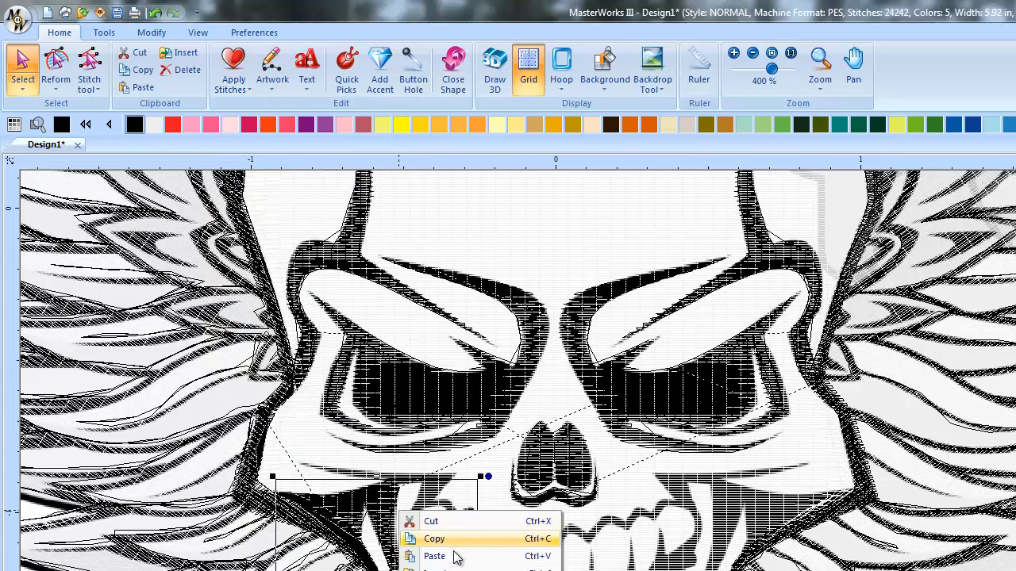
{"action": "left_click", "coordinate": [434, 556]}
- Flip the pasted cheek shadow horizontally and position it over the matching shadow on the skull's right cheek
{"action": "left_click", "coordinate": [232, 89]}
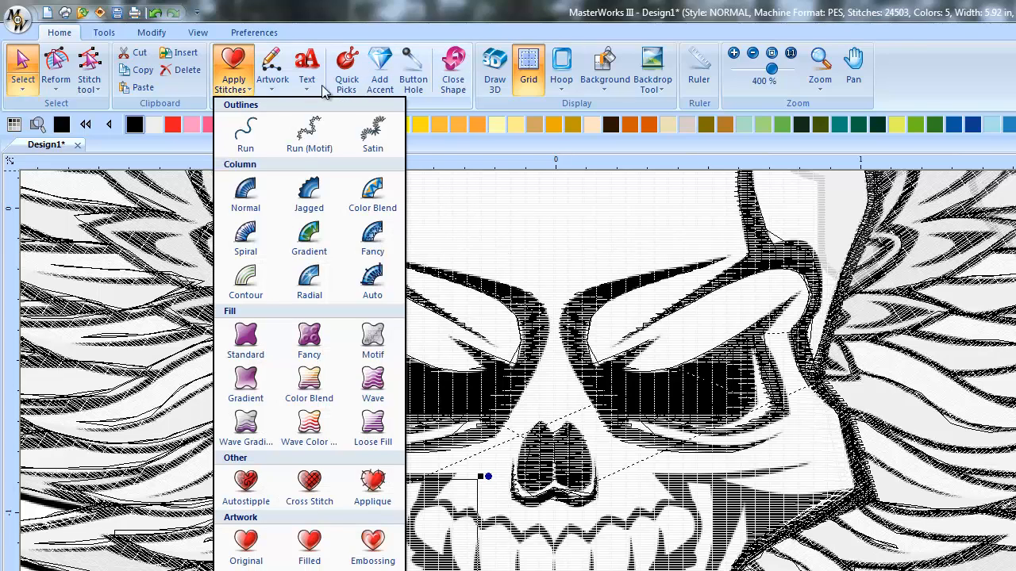
{"action": "left_click", "coordinate": [151, 32]}
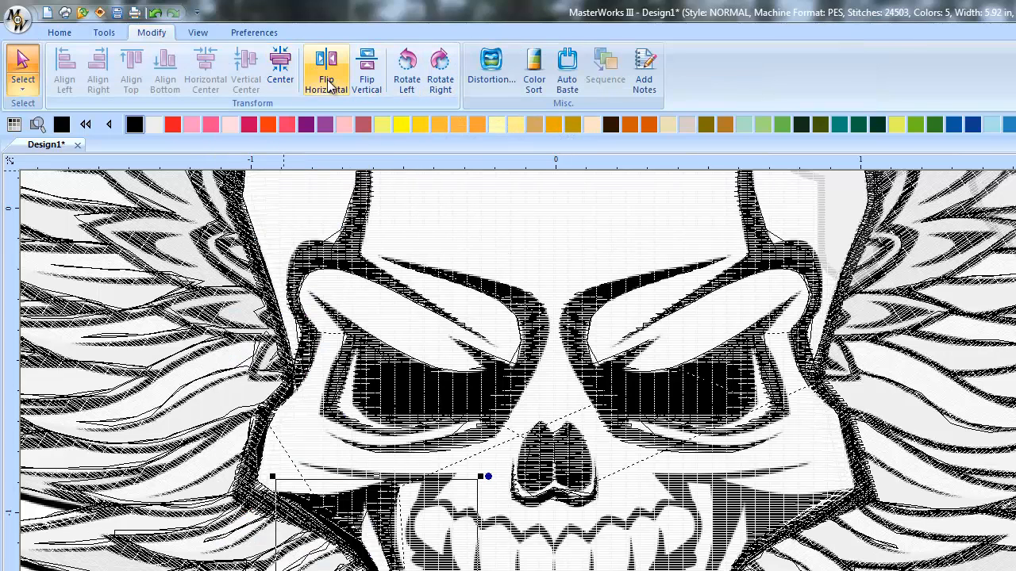
{"action": "left_click", "coordinate": [330, 85]}
{"action": "left_click_drag", "start_coordinate": [392, 515], "coordinate": [747, 516]}
{"action": "key", "text": "Escape"}
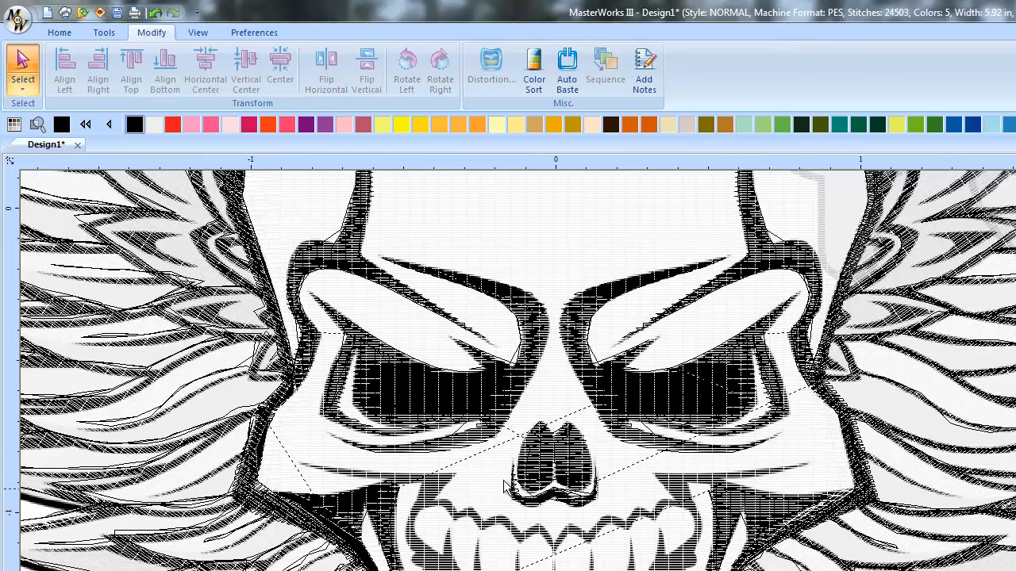
- Start a Line artwork for the mouth, tracing the left cheek crease inward to the upper-left corner of the mouth
{"action": "left_click", "coordinate": [57, 35]}
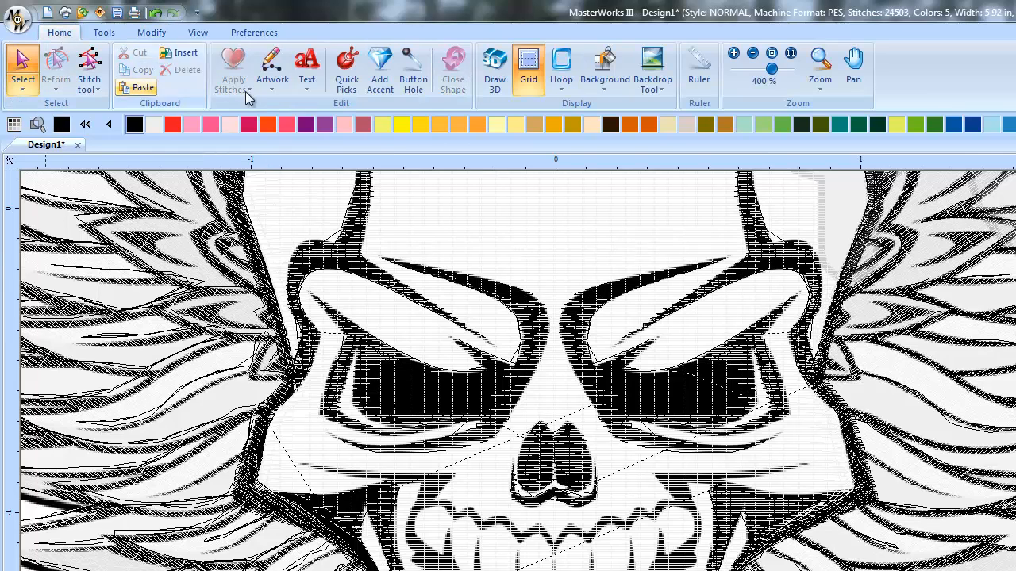
{"action": "left_click", "coordinate": [272, 73]}
{"action": "left_click", "coordinate": [425, 119]}
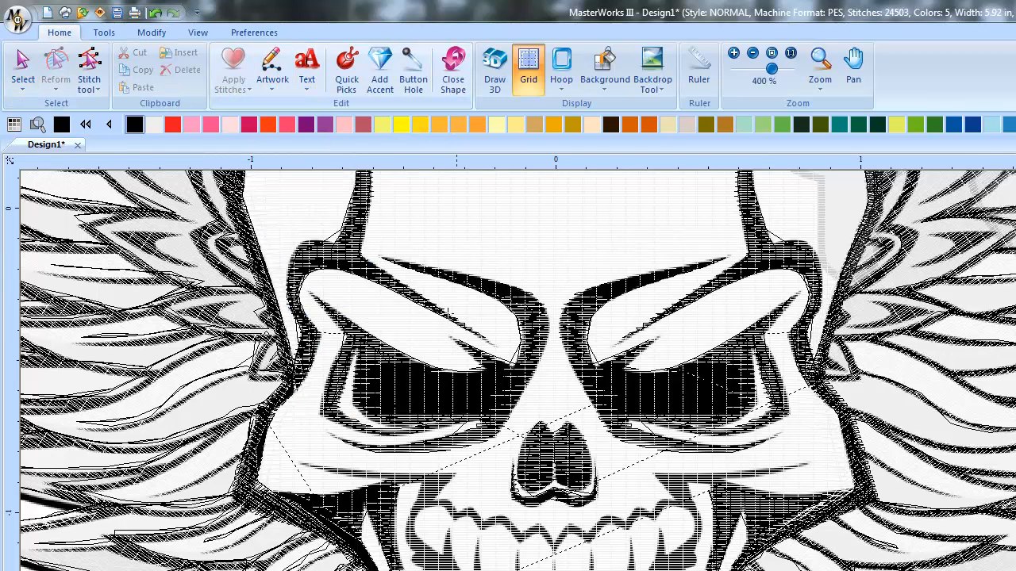
{"action": "left_click", "coordinate": [337, 471]}
{"action": "left_click", "coordinate": [376, 472]}
{"action": "left_click", "coordinate": [419, 479]}
{"action": "left_click", "coordinate": [445, 478]}
{"action": "left_click", "coordinate": [436, 499]}
- Continue the mouth path along the scalloped gum line above the left upper teeth to near the centre
{"action": "left_click", "coordinate": [446, 500]}
{"action": "left_click", "coordinate": [454, 506]}
{"action": "left_click", "coordinate": [459, 512]}
{"action": "left_click", "coordinate": [462, 510]}
{"action": "left_click", "coordinate": [468, 509]}
{"action": "left_click", "coordinate": [475, 515]}
{"action": "left_click", "coordinate": [482, 521]}
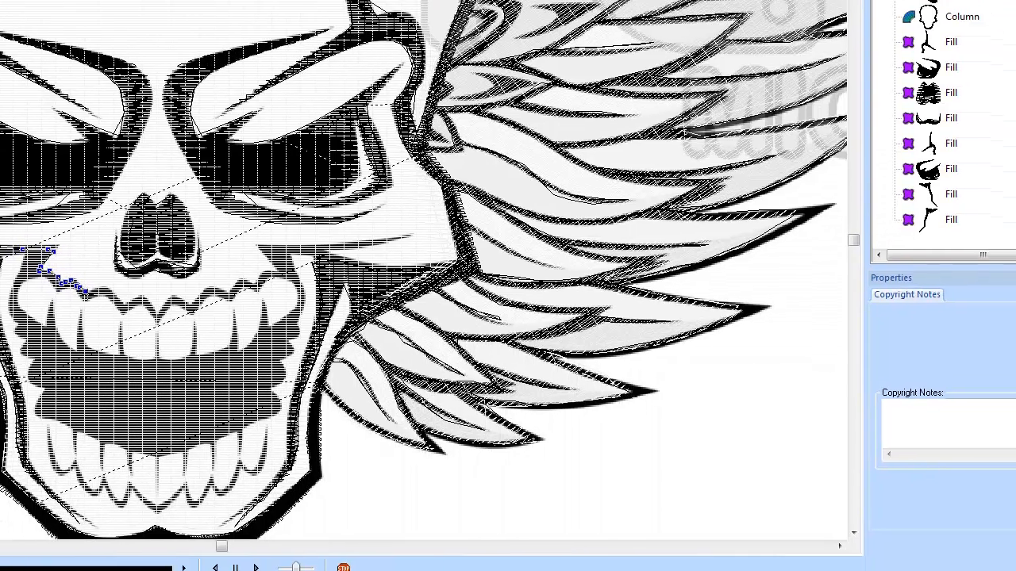
{"action": "left_click", "coordinate": [97, 291]}
{"action": "left_click", "coordinate": [107, 292]}
{"action": "left_click", "coordinate": [117, 296]}
{"action": "left_click", "coordinate": [125, 304]}
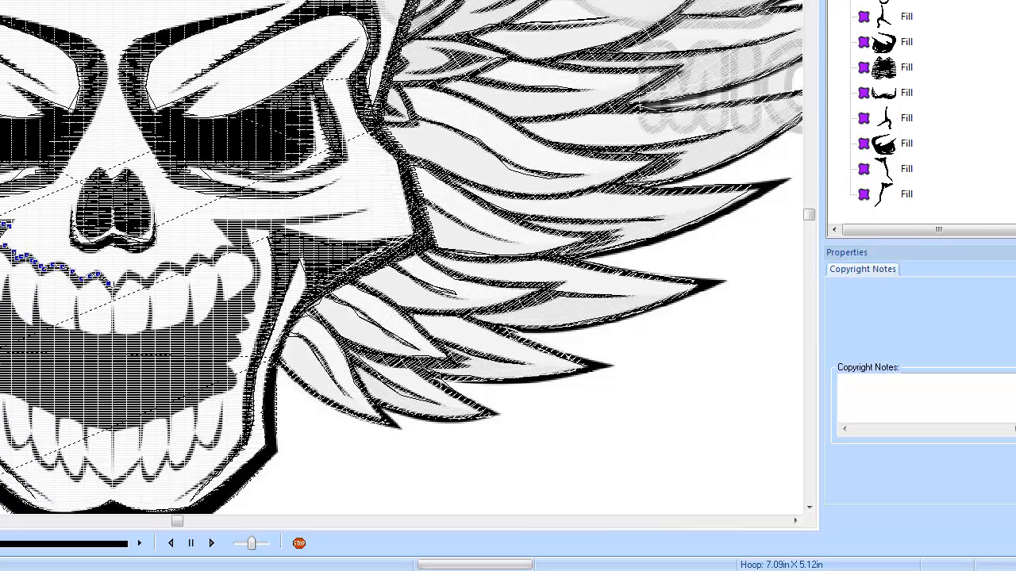
- Trace the gum line from the central notch over the right upper teeth and up to the right mouth corner
{"action": "left_click", "coordinate": [113, 279]}
{"action": "left_click", "coordinate": [128, 270]}
{"action": "left_click", "coordinate": [113, 291]}
{"action": "left_click", "coordinate": [128, 270]}
{"action": "left_click", "coordinate": [144, 279]}
{"action": "left_click", "coordinate": [162, 264]}
{"action": "left_click", "coordinate": [181, 265]}
{"action": "left_click", "coordinate": [210, 258]}
{"action": "left_click", "coordinate": [218, 249]}
{"action": "left_click", "coordinate": [227, 244]}
{"action": "left_click", "coordinate": [213, 220]}
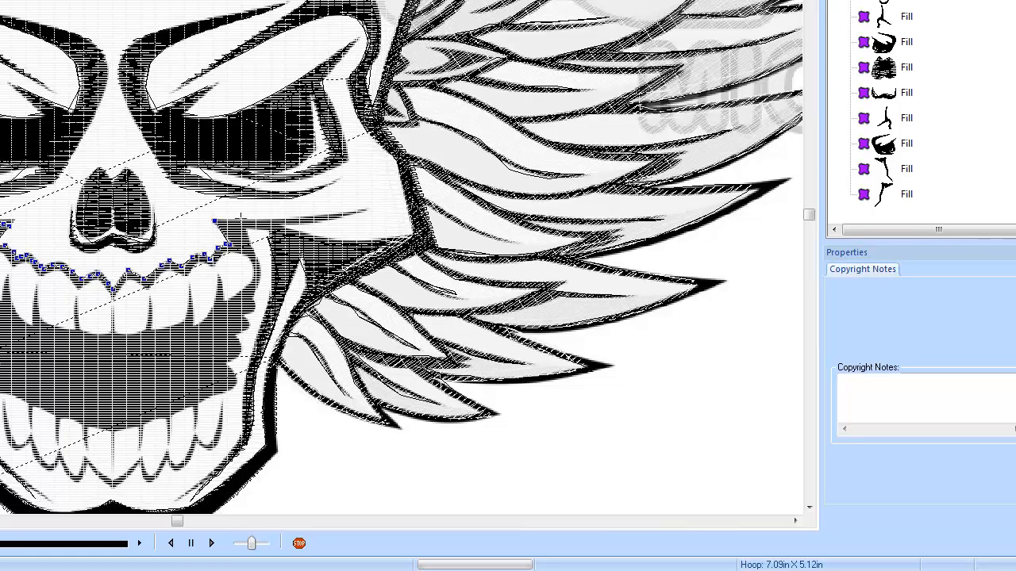
- Trace the mouth path out along the right cheek crease to its tip and back to the mouth's right side
{"action": "left_click", "coordinate": [284, 221]}
{"action": "left_click", "coordinate": [327, 214]}
{"action": "left_click", "coordinate": [349, 218]}
{"action": "left_click", "coordinate": [320, 221]}
{"action": "left_click", "coordinate": [294, 223]}
{"action": "left_click", "coordinate": [250, 229]}
{"action": "left_click", "coordinate": [253, 237]}
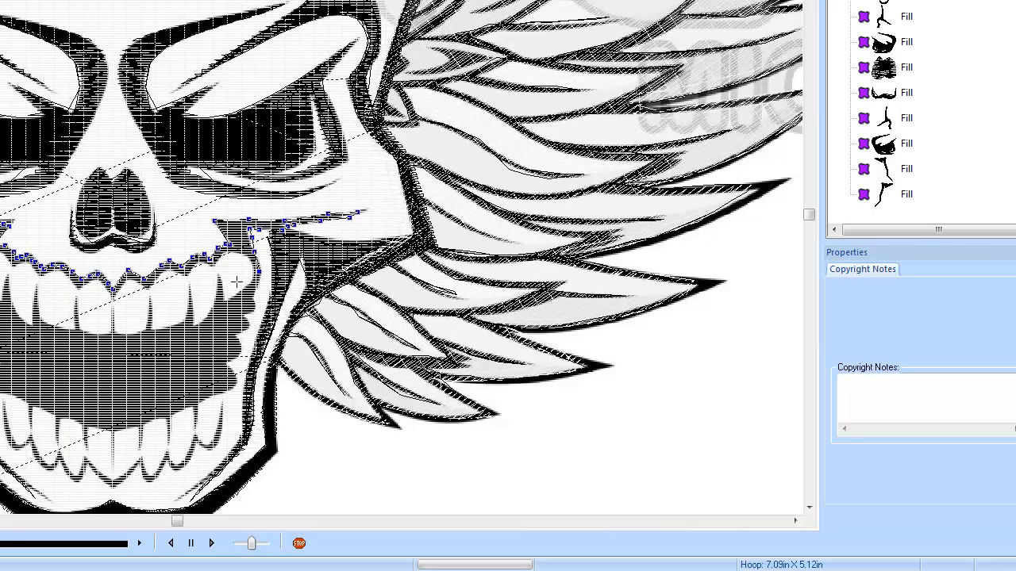
- Continue the mouth path down the jagged right edge of the mouth opening, past the upper teeth toward the lower teeth
{"action": "left_click", "coordinate": [254, 301]}
{"action": "left_click", "coordinate": [254, 310]}
{"action": "left_click", "coordinate": [245, 313]}
{"action": "left_click", "coordinate": [252, 317]}
{"action": "left_click", "coordinate": [251, 324]}
{"action": "left_click", "coordinate": [239, 332]}
{"action": "left_click", "coordinate": [245, 339]}
{"action": "left_click", "coordinate": [243, 348]}
{"action": "left_click", "coordinate": [239, 355]}
{"action": "left_click", "coordinate": [232, 364]}
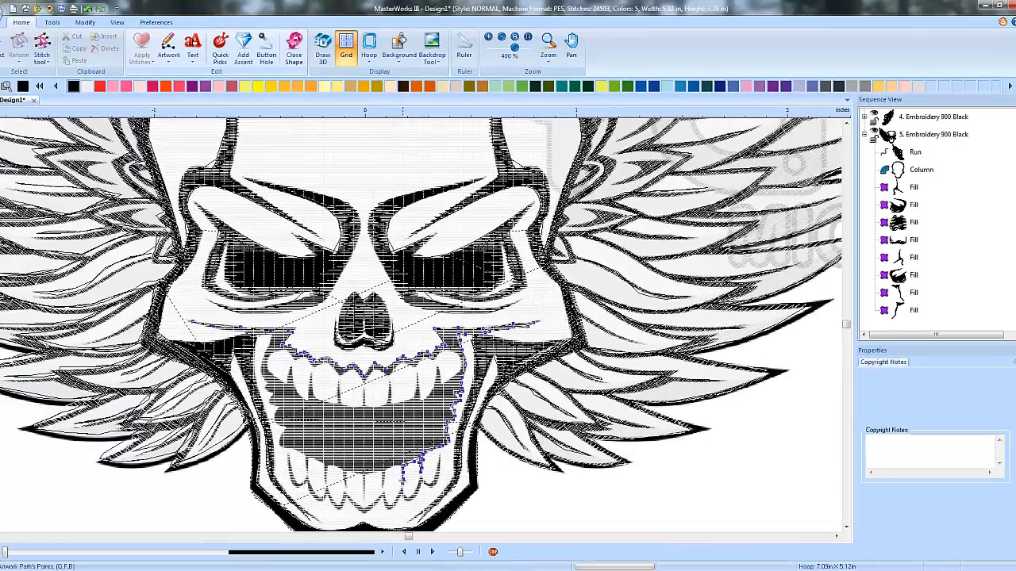
- Trace the mouth path around the lower teeth tips and up the left side, finishing the outline at the left cheek crease
{"action": "left_click", "coordinate": [400, 473]}
{"action": "left_click", "coordinate": [396, 467]}
{"action": "left_click", "coordinate": [385, 476]}
{"action": "left_click", "coordinate": [384, 485]}
{"action": "left_click", "coordinate": [383, 475]}
{"action": "left_click", "coordinate": [329, 484]}
{"action": "left_click", "coordinate": [321, 474]}
{"action": "key", "text": "BackSpace"}
{"action": "key", "text": "BackSpace"}
{"action": "key", "text": "BackSpace"}
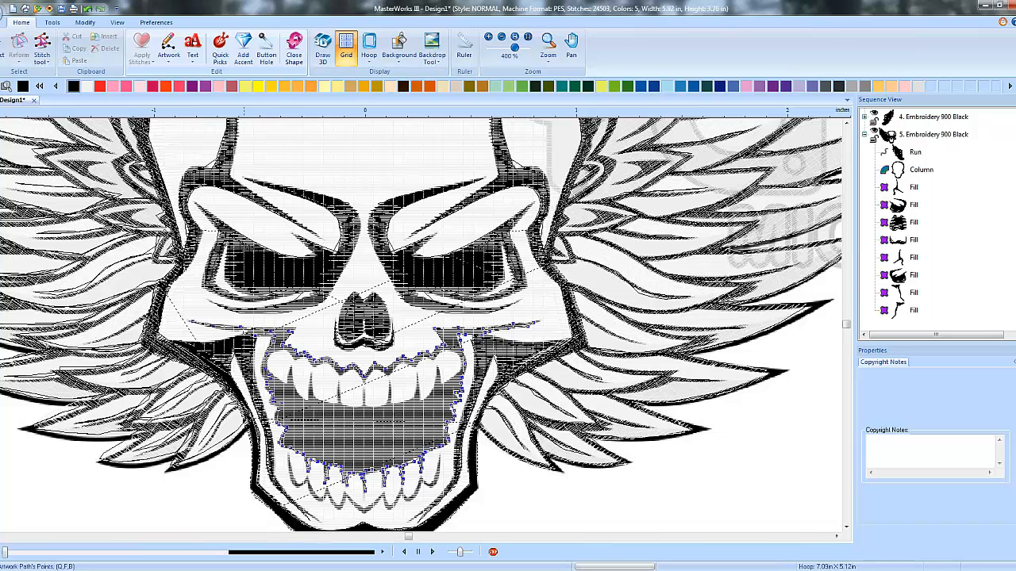
{"action": "left_click", "coordinate": [196, 323]}
{"action": "right_click", "coordinate": [198, 285]}
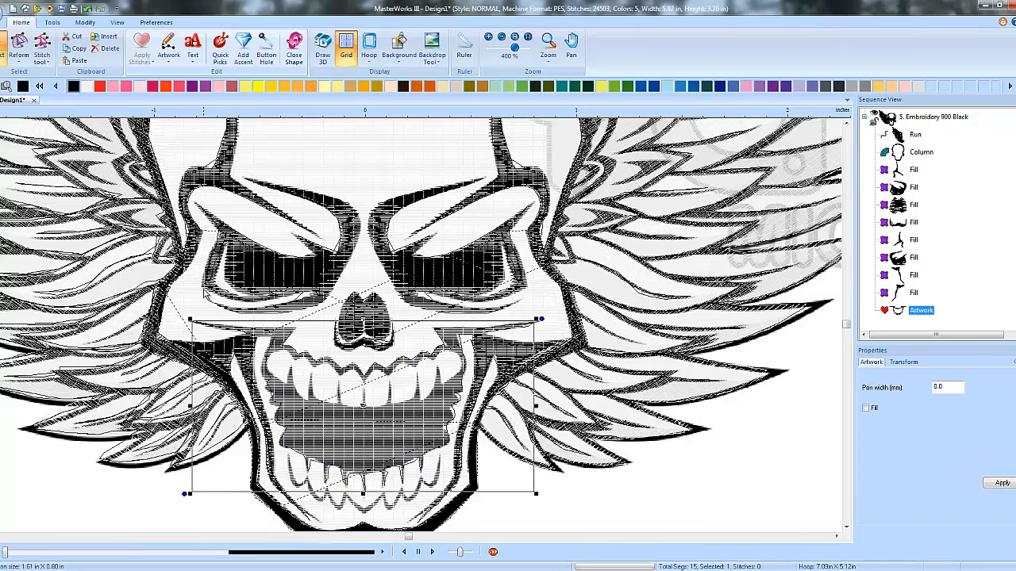
- Try a Standard fill on the mouth artwork, undo it and deselect the outline
{"action": "left_click", "coordinate": [143, 49]}
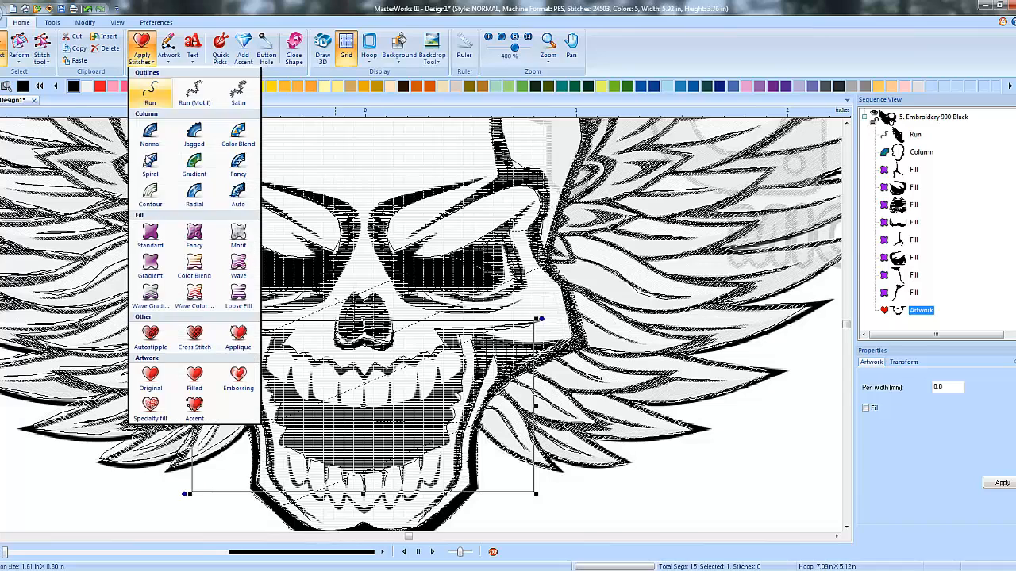
{"action": "left_click", "coordinate": [150, 235]}
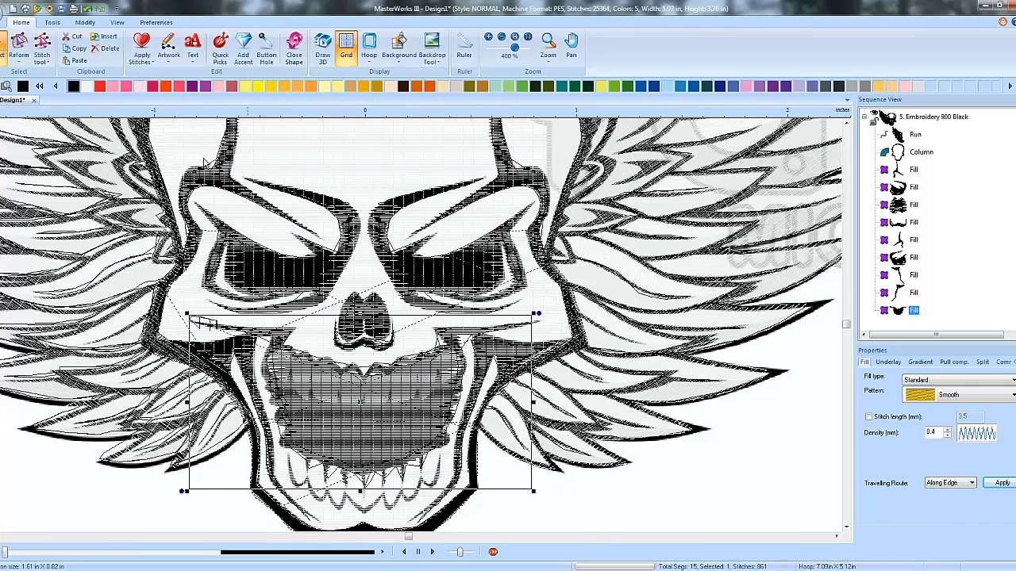
{"action": "left_click", "coordinate": [87, 9]}
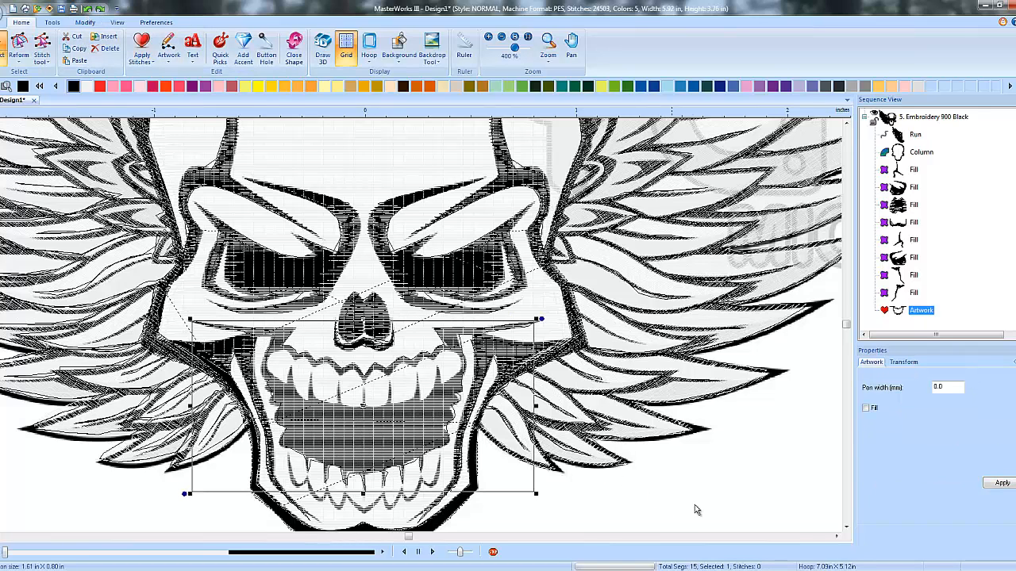
{"action": "left_click", "coordinate": [714, 508]}
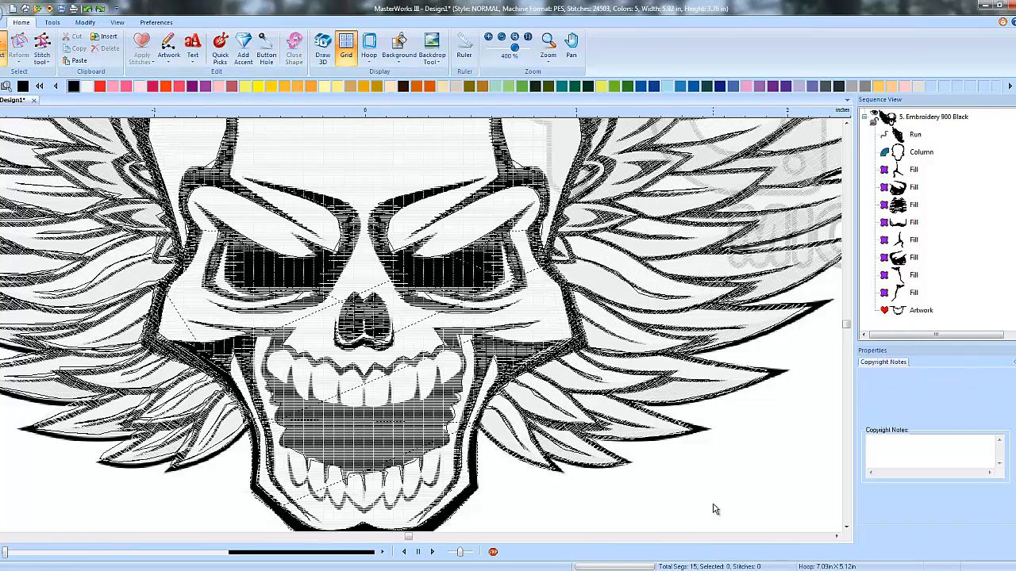
- Start a Line artwork for the upper teeth, tracing the tooth tips and gaps from the left end toward the centre
{"action": "left_click", "coordinate": [168, 52]}
{"action": "left_click", "coordinate": [265, 96]}
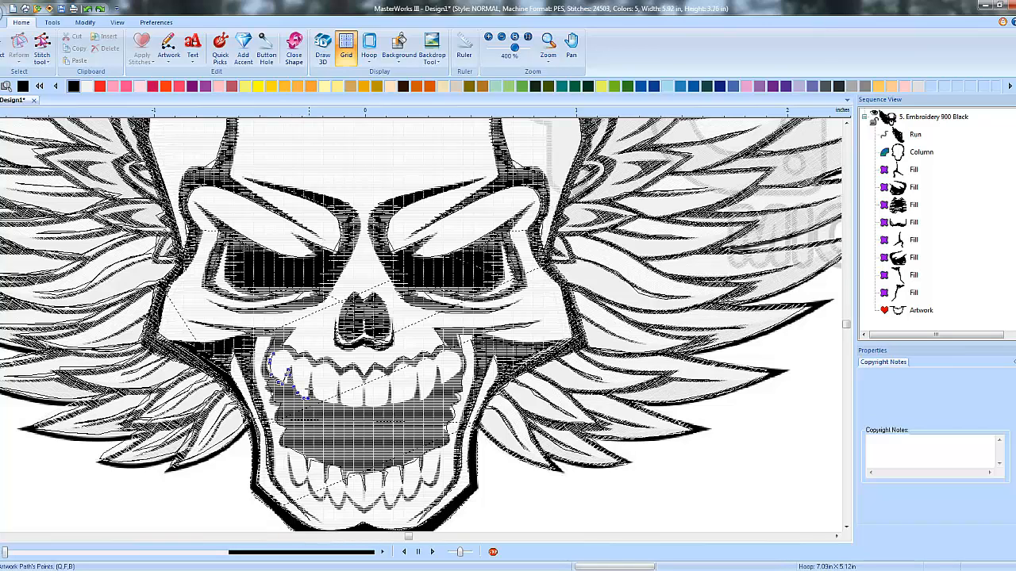
{"action": "left_click", "coordinate": [323, 403]}
{"action": "left_click", "coordinate": [329, 404]}
{"action": "left_click", "coordinate": [335, 405]}
{"action": "left_click", "coordinate": [337, 395]}
{"action": "left_click", "coordinate": [337, 387]}
- Continue the upper teeth path around the central gap and along the tips of the right teeth
{"action": "left_click", "coordinate": [359, 409]}
{"action": "left_click", "coordinate": [363, 403]}
{"action": "left_click", "coordinate": [364, 391]}
{"action": "left_click", "coordinate": [365, 402]}
{"action": "left_click", "coordinate": [366, 407]}
{"action": "left_click", "coordinate": [376, 407]}
{"action": "left_click", "coordinate": [386, 404]}
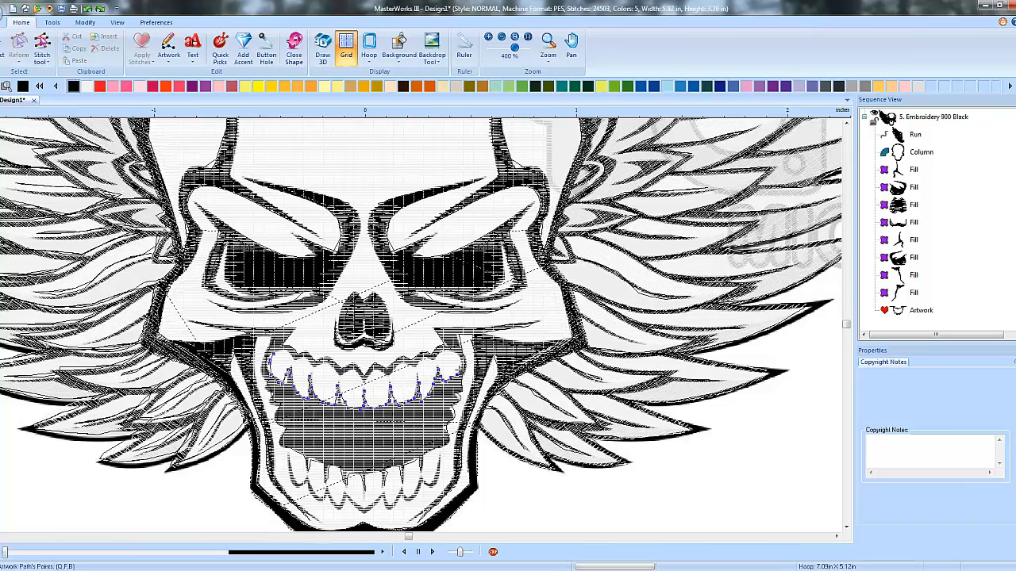
- Trace the gum side of the upper teeth from the right end back to the left and finish the outline
{"action": "left_click", "coordinate": [459, 362]}
{"action": "left_click", "coordinate": [406, 369]}
{"action": "left_click", "coordinate": [395, 371]}
{"action": "left_click", "coordinate": [309, 365]}
{"action": "left_click", "coordinate": [296, 357]}
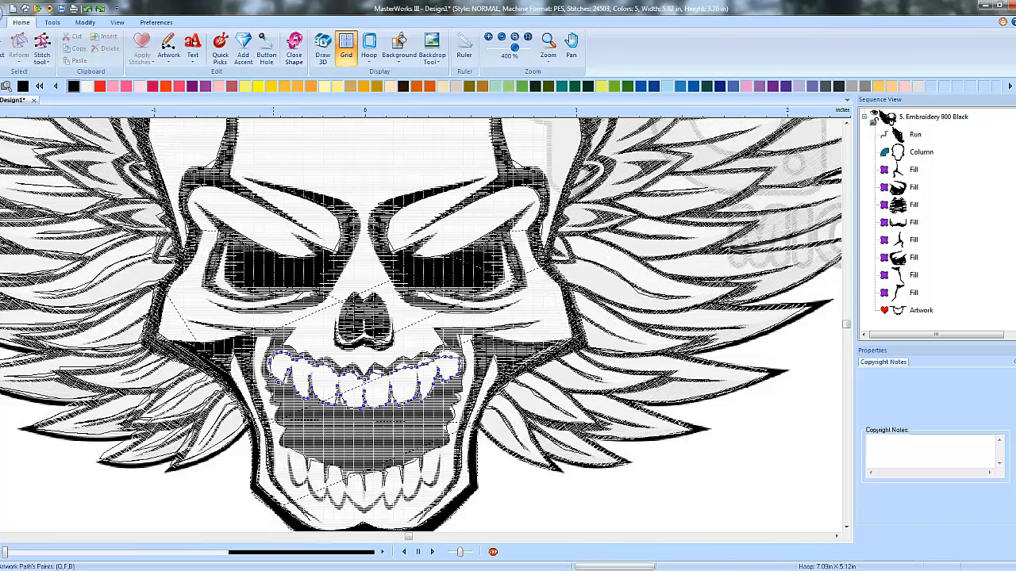
{"action": "right_click", "coordinate": [652, 443]}
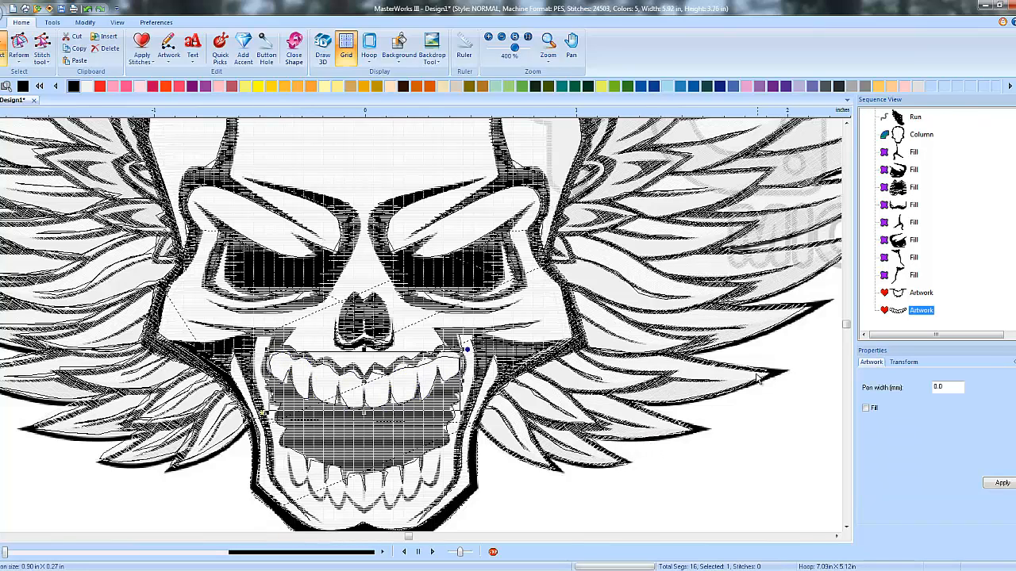
- Combine the mouth and upper teeth artworks into one shape and apply a Standard fill to it
{"action": "left_click", "coordinate": [922, 295], "text": "ctrl"}
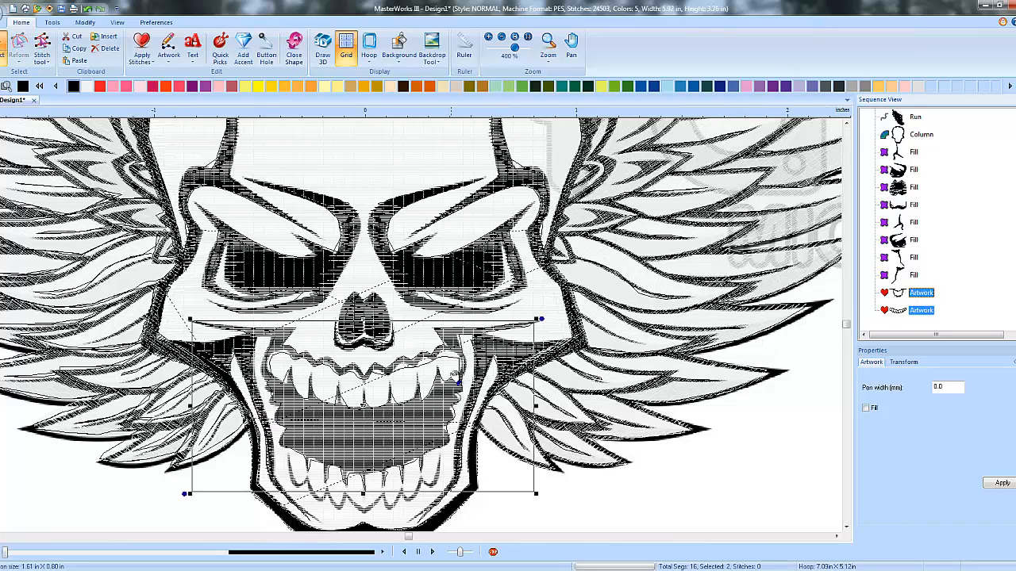
{"action": "right_click", "coordinate": [454, 373]}
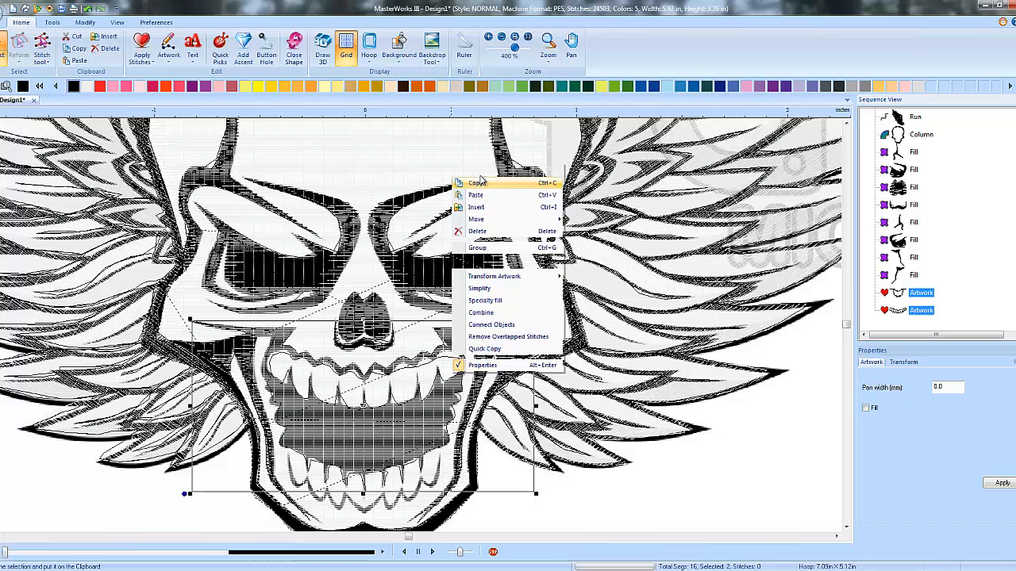
{"action": "left_click", "coordinate": [492, 314]}
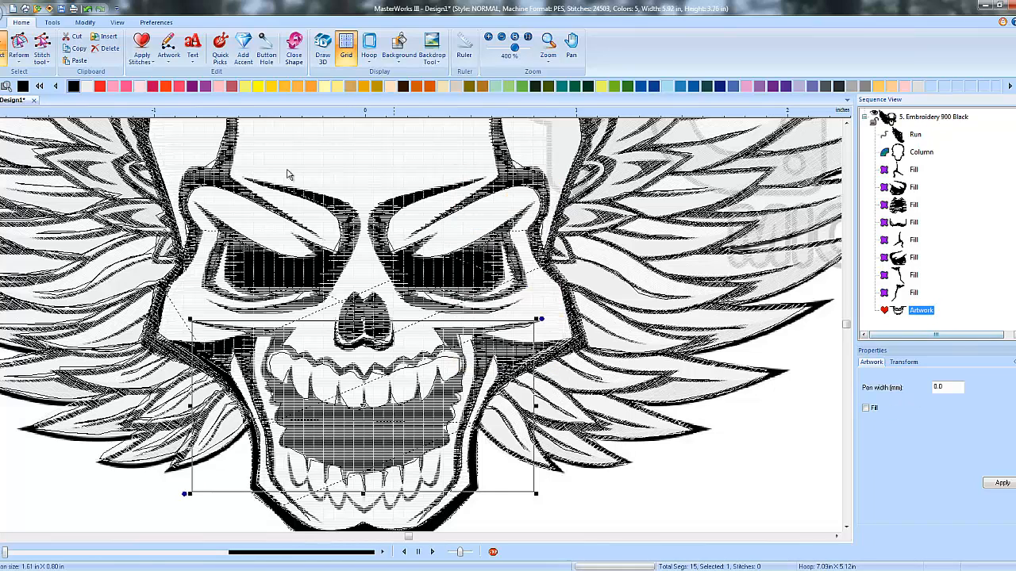
{"action": "left_click", "coordinate": [140, 63]}
{"action": "left_click", "coordinate": [151, 234]}
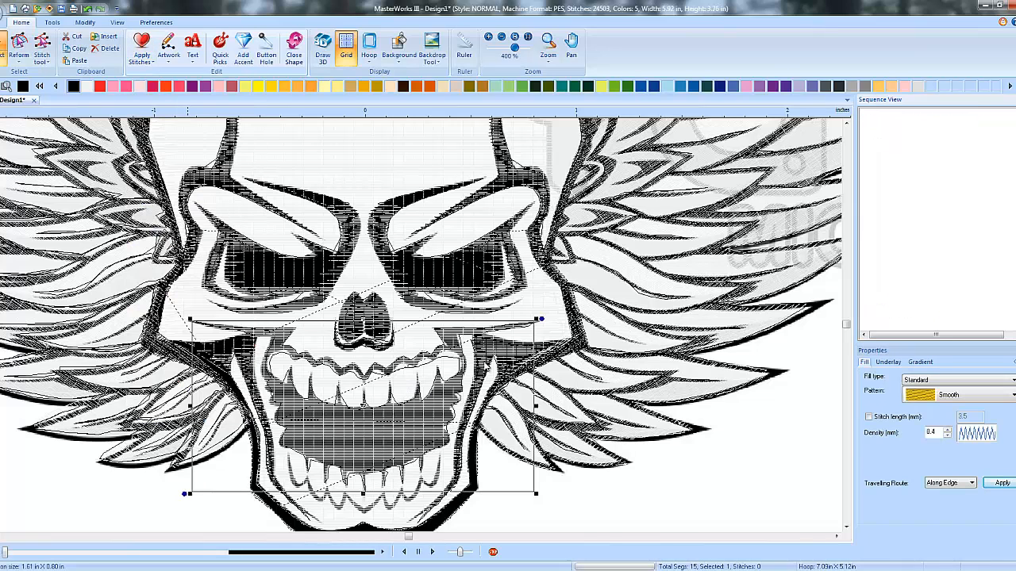
{"action": "left_click", "coordinate": [632, 505]}
- Start a Line artwork for the lower teeth outline, tracing the scalloped lower edge from the left end past the centre
{"action": "scroll", "coordinate": [610, 499], "scroll_direction": "down", "scroll_amount": 2}
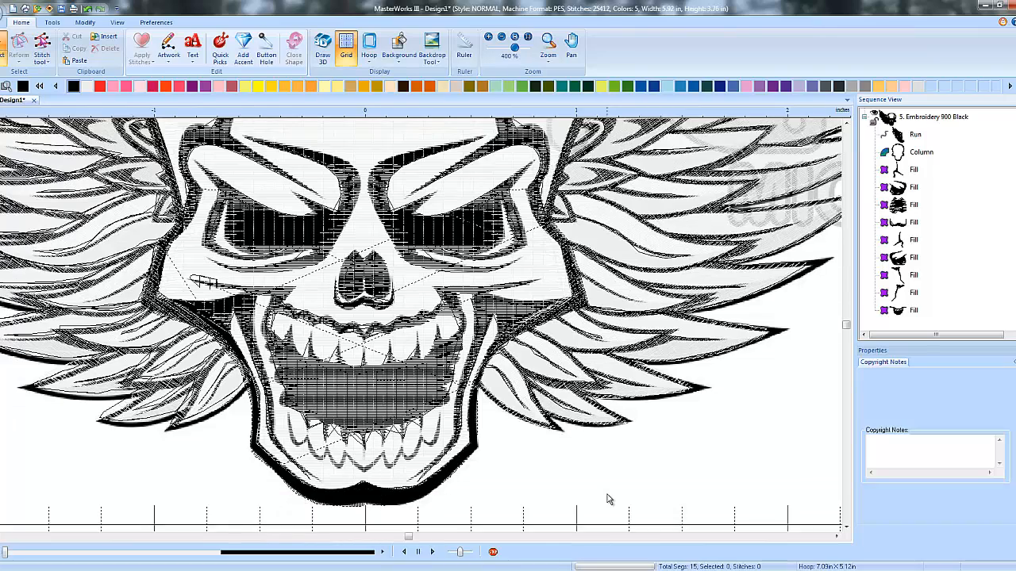
{"action": "left_click", "coordinate": [173, 64]}
{"action": "left_click", "coordinate": [173, 64]}
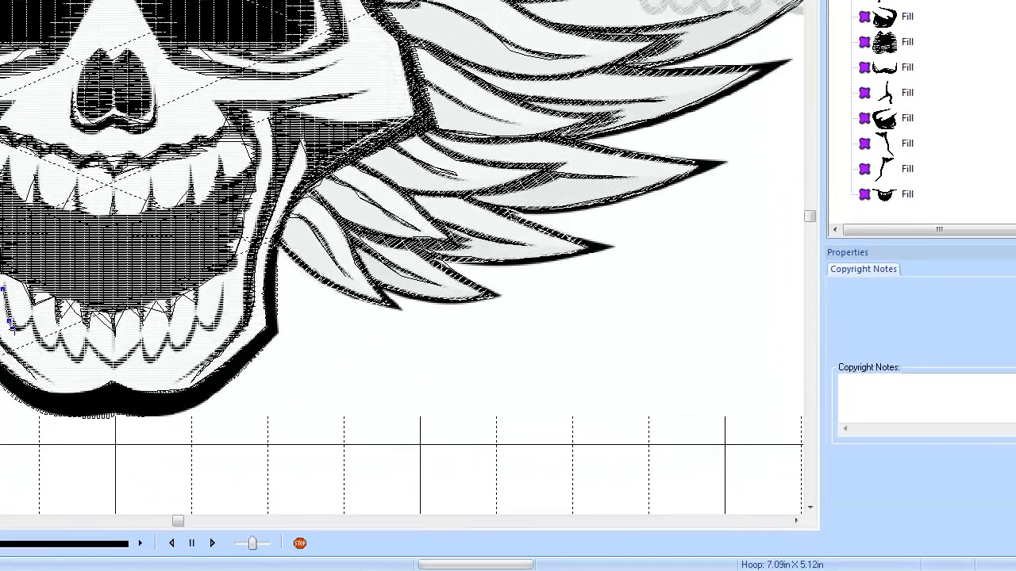
{"action": "mouse_move", "coordinate": [13, 326]}
{"action": "left_mouse_down"}
{"action": "mouse_move", "coordinate": [81, 367]}
{"action": "mouse_move", "coordinate": [89, 354]}
{"action": "mouse_move", "coordinate": [109, 367]}
{"action": "mouse_move", "coordinate": [168, 347]}
{"action": "left_mouse_up"}
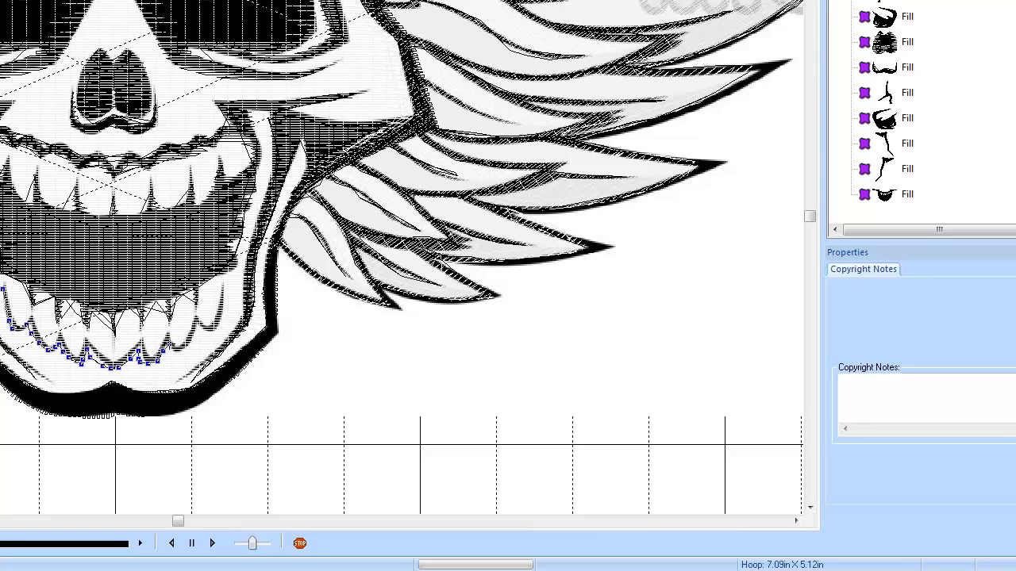
- Continue the lower teeth path along the lower edge of the right teeth up to its right tip
{"action": "left_click", "coordinate": [189, 347]}
{"action": "left_click", "coordinate": [193, 335]}
{"action": "left_click", "coordinate": [198, 325]}
{"action": "left_click", "coordinate": [216, 325]}
{"action": "left_click", "coordinate": [220, 309]}
{"action": "left_click", "coordinate": [224, 296]}
{"action": "left_click", "coordinate": [224, 287]}
- Trace the inner edge of the lower teeth outline back from the right tip to the left end and finish the shape
{"action": "left_click", "coordinate": [221, 296]}
{"action": "left_click", "coordinate": [215, 306]}
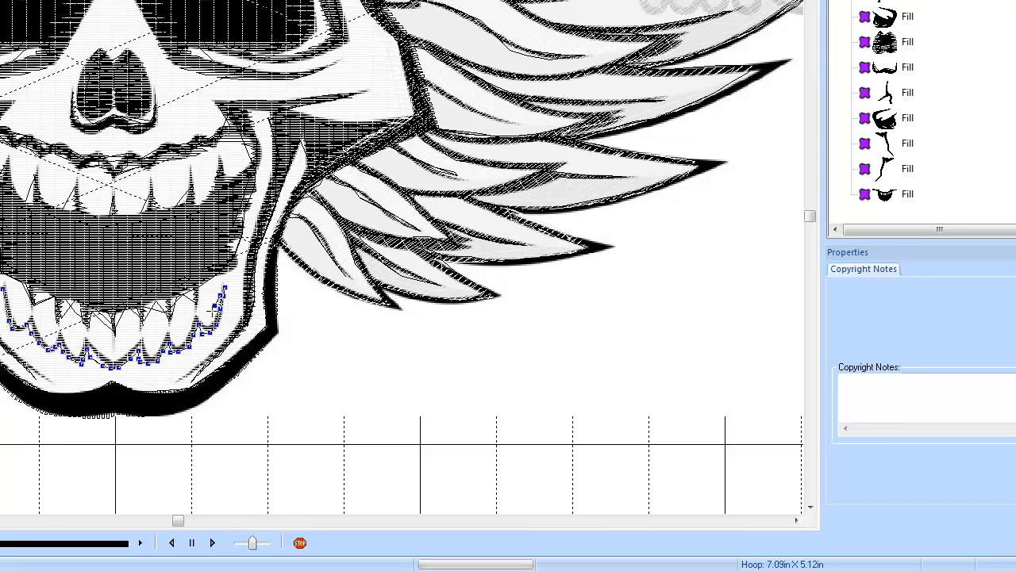
{"action": "left_click", "coordinate": [193, 324]}
{"action": "left_click", "coordinate": [185, 335]}
{"action": "left_click", "coordinate": [179, 343]}
{"action": "left_click", "coordinate": [169, 336]}
{"action": "left_click", "coordinate": [166, 339]}
{"action": "left_click", "coordinate": [159, 347]}
{"action": "left_click", "coordinate": [148, 350]}
{"action": "left_click", "coordinate": [137, 357]}
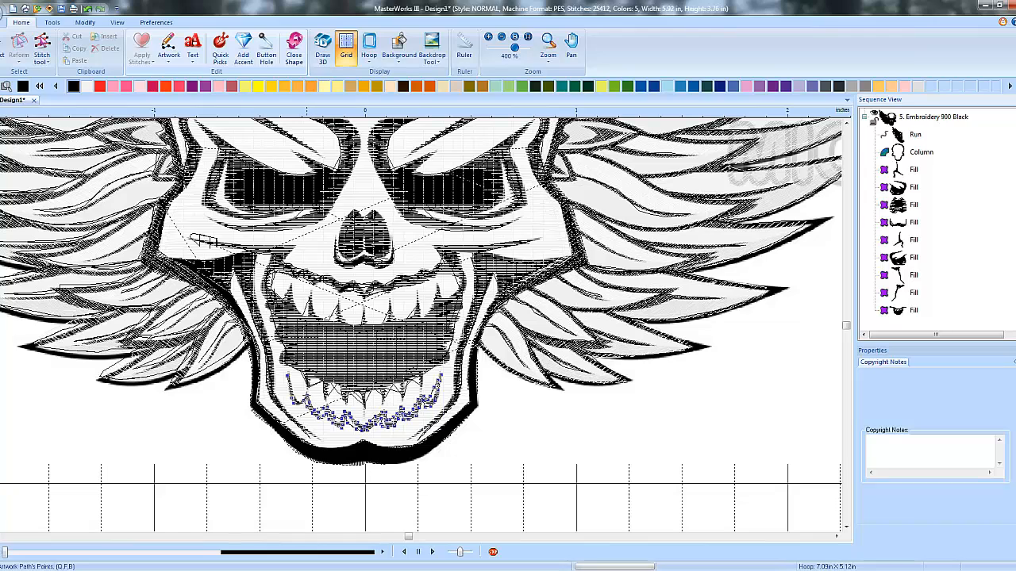
{"action": "right_click", "coordinate": [280, 373]}
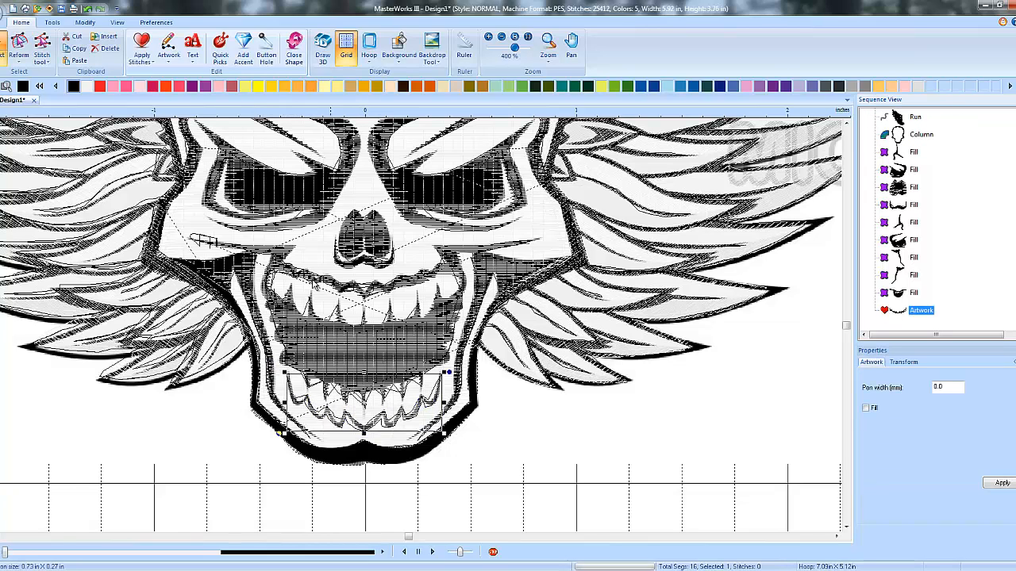
- Apply Auto column stitches to the lower teeth outline and deselect it
{"action": "left_click", "coordinate": [141, 49]}
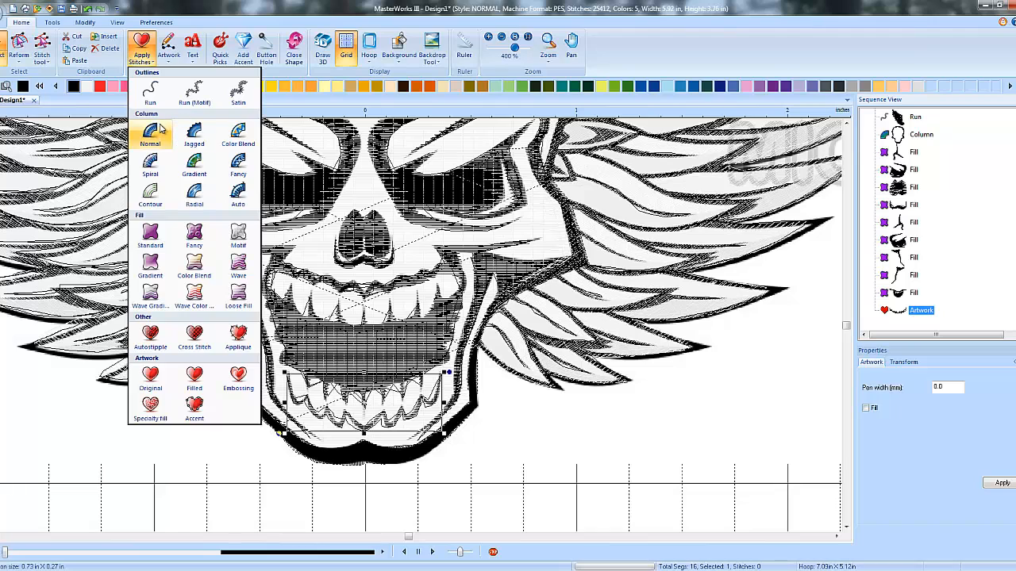
{"action": "left_click", "coordinate": [238, 194]}
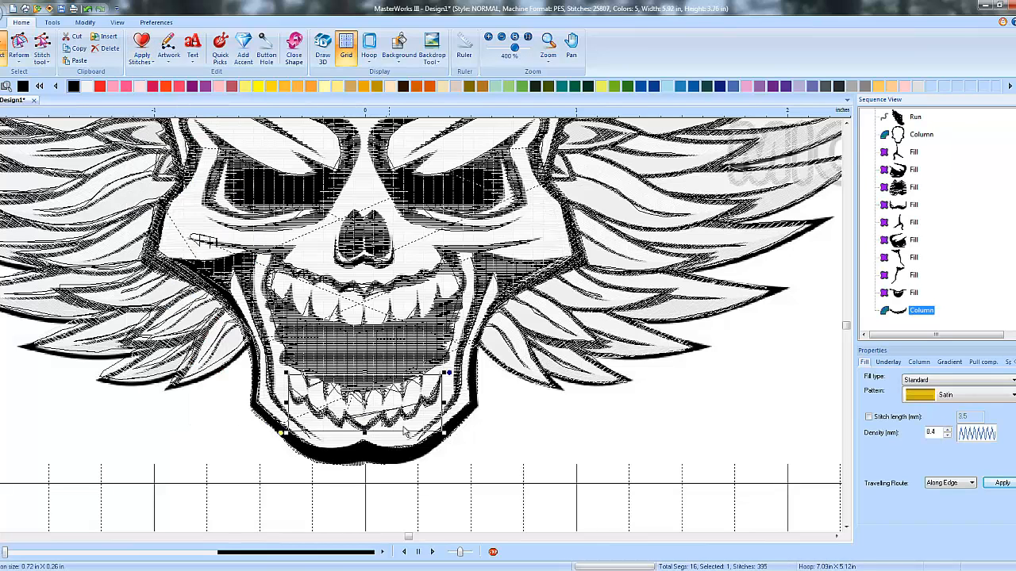
{"action": "left_click", "coordinate": [546, 465]}
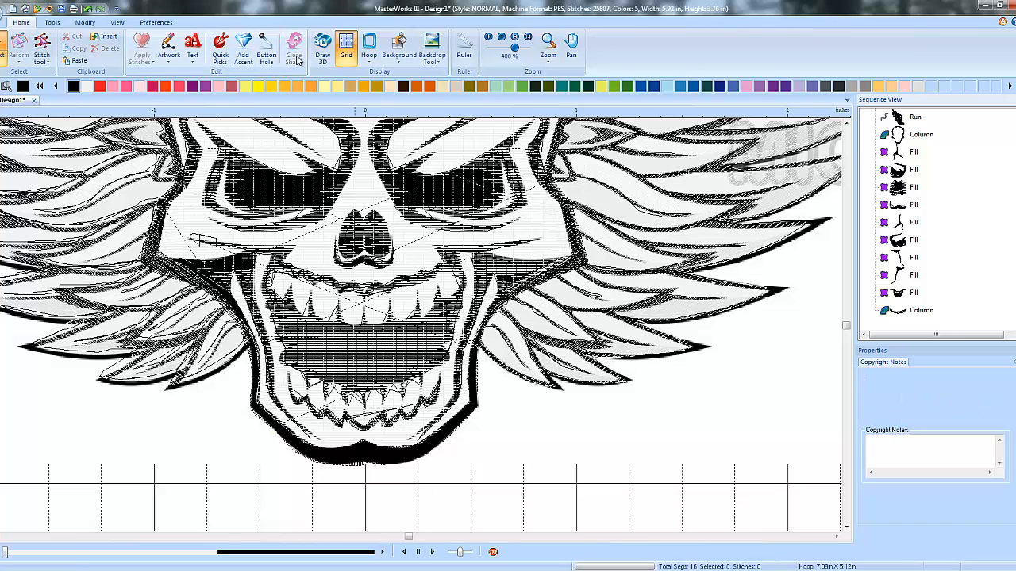
- Turn on the 3D stitch display and examine the whole winged skull design from wing tips to chin
{"action": "left_click", "coordinate": [322, 49]}
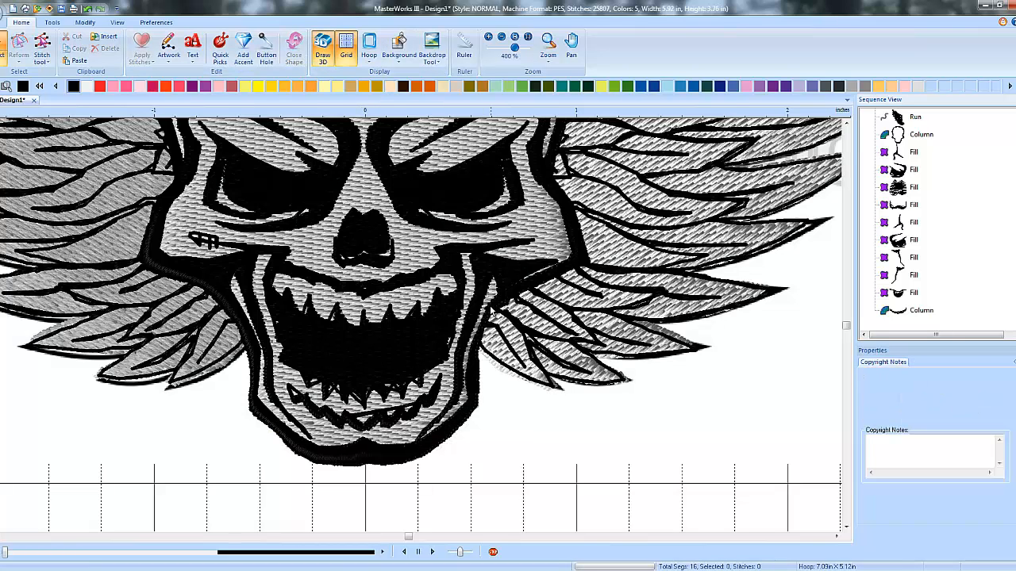
{"action": "scroll", "coordinate": [484, 295], "scroll_direction": "down", "scroll_amount": 3}
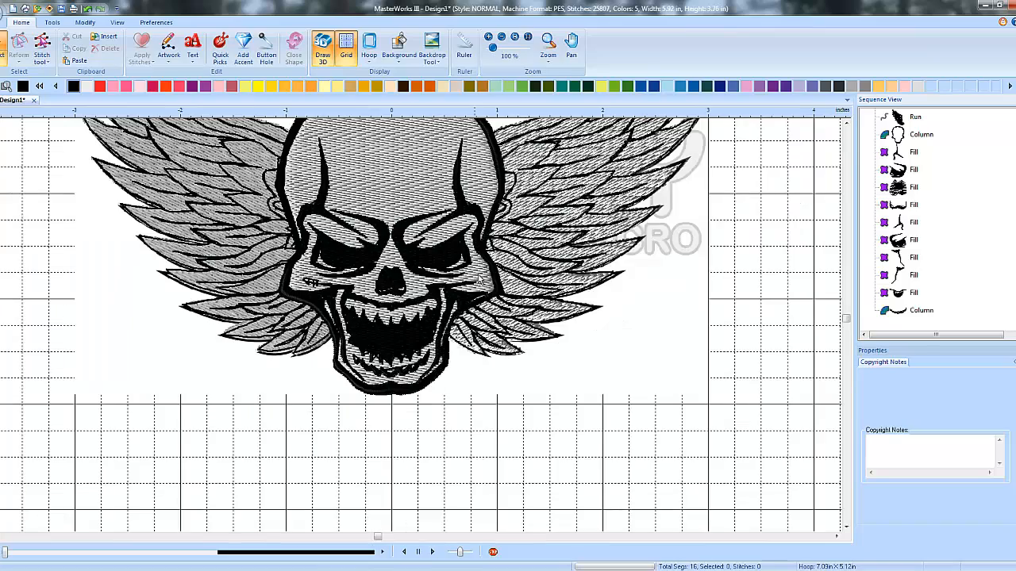
{"action": "scroll", "coordinate": [399, 283], "scroll_direction": "up", "scroll_amount": 2}
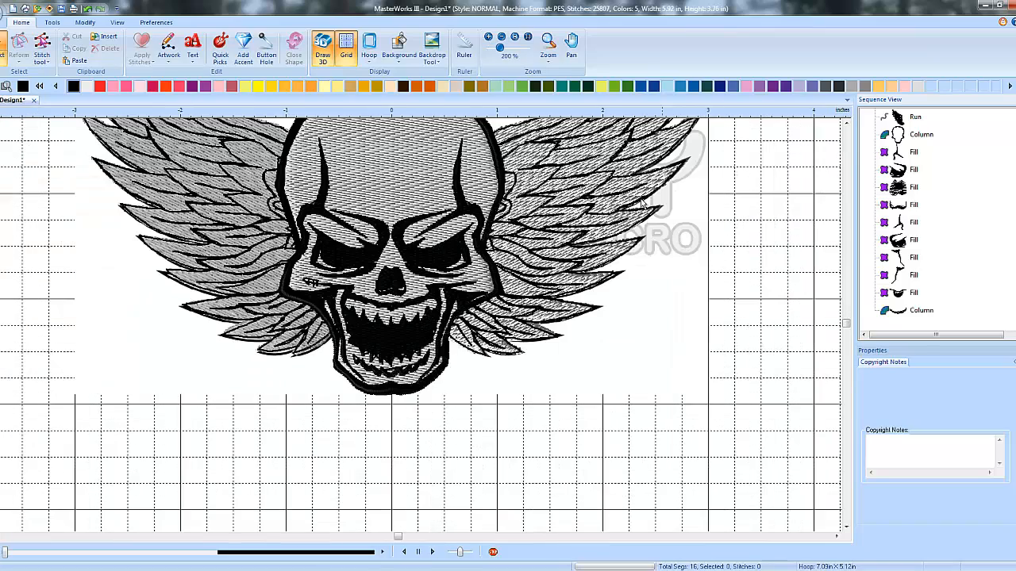
{"action": "left_click", "coordinate": [846, 123]}
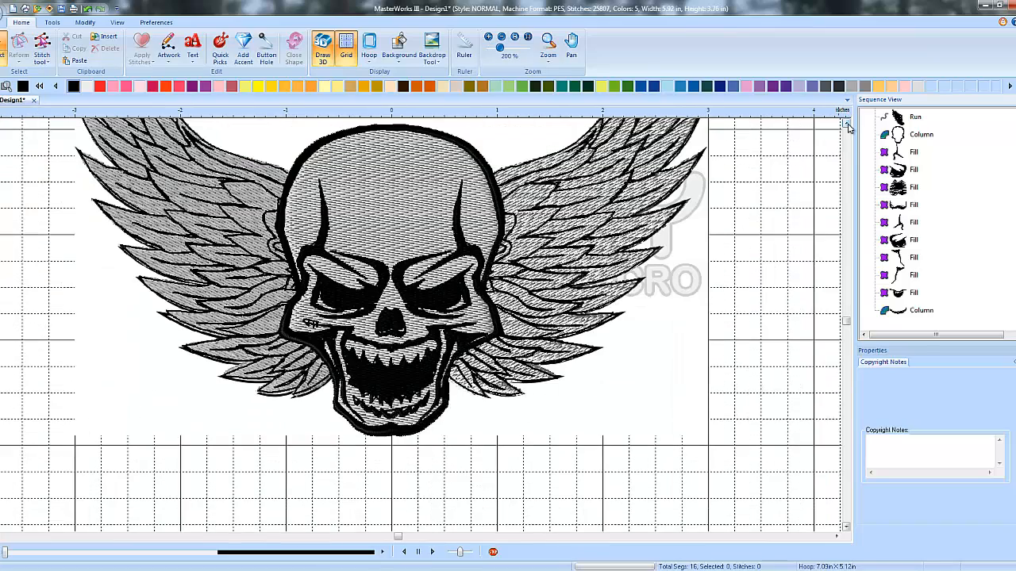
{"action": "left_click", "coordinate": [846, 124]}
{"action": "left_click", "coordinate": [846, 123]}
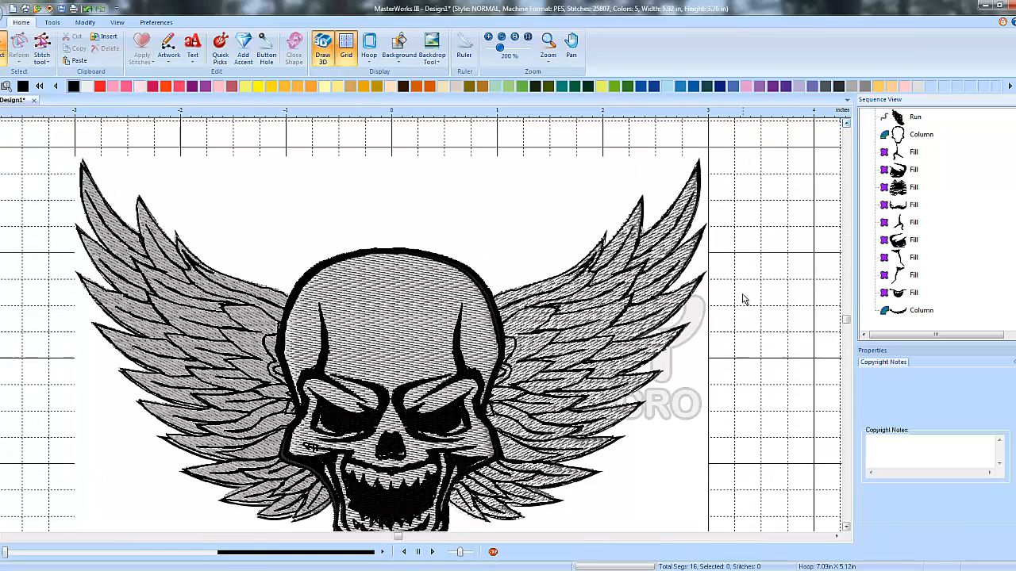
{"action": "left_click", "coordinate": [846, 529]}
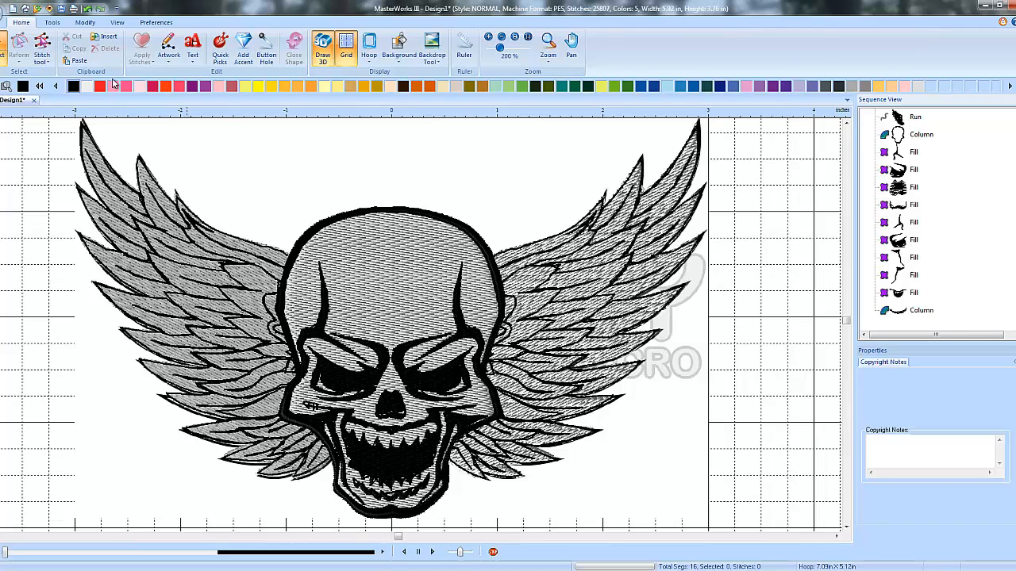
- Save the design as "skullwingzs" in the Working File folder, in the Baby Lock (BLF) format
{"action": "left_click", "coordinate": [4, 15]}
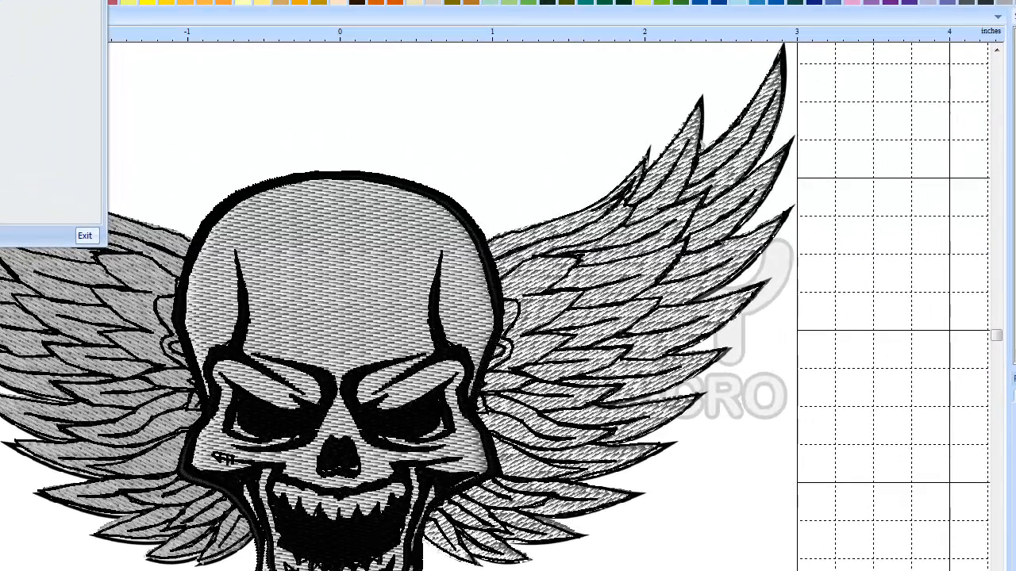
{"action": "left_click", "coordinate": [2, 80]}
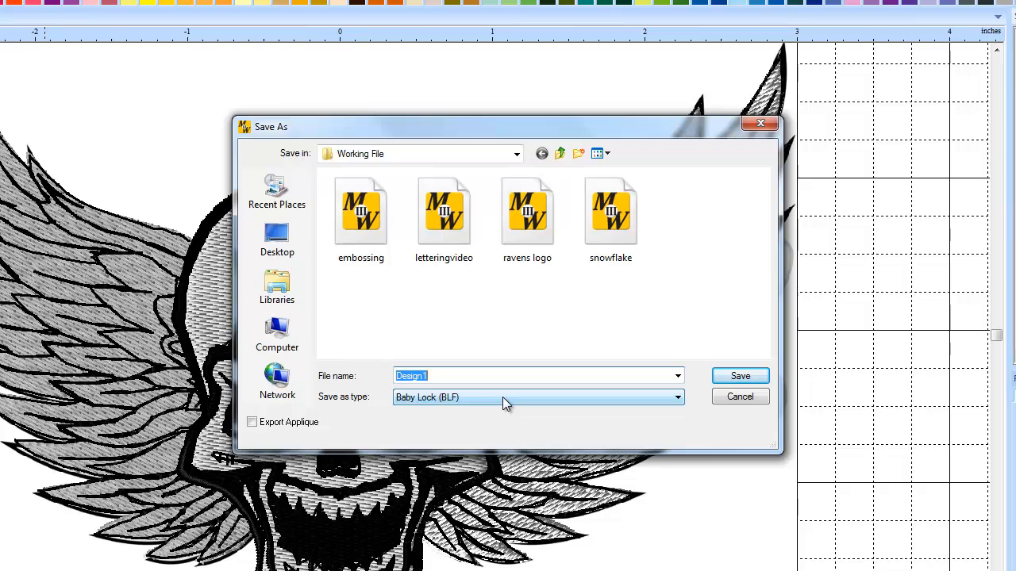
{"action": "type", "text": "skullwingzs"}
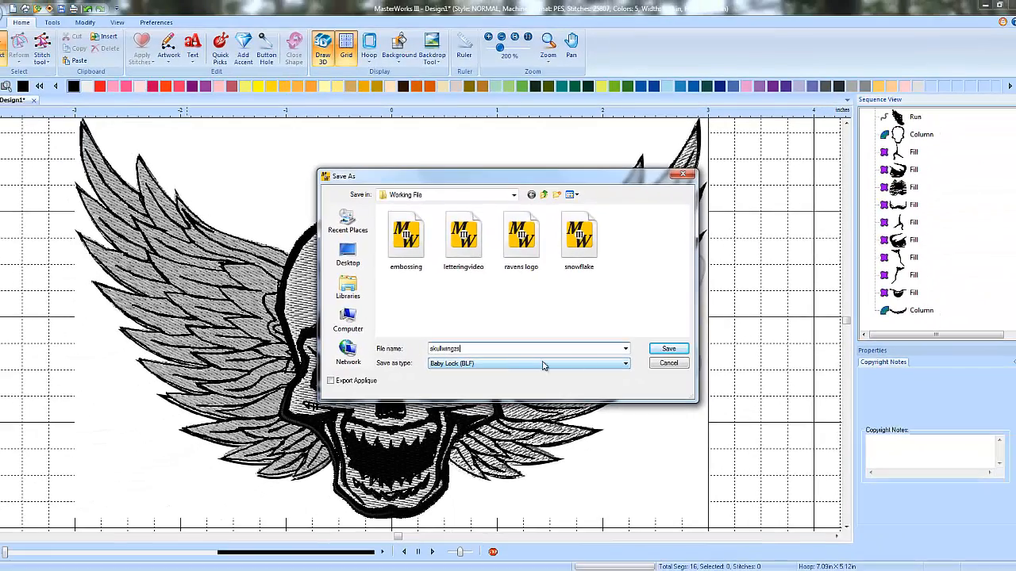
{"action": "left_click", "coordinate": [704, 362]}
- Save a copy of the design as "skullwingzs" in the Working File folder, in the Baby Lock/Brother Multi Needle (PES v9) format
{"action": "left_click", "coordinate": [4, 23]}
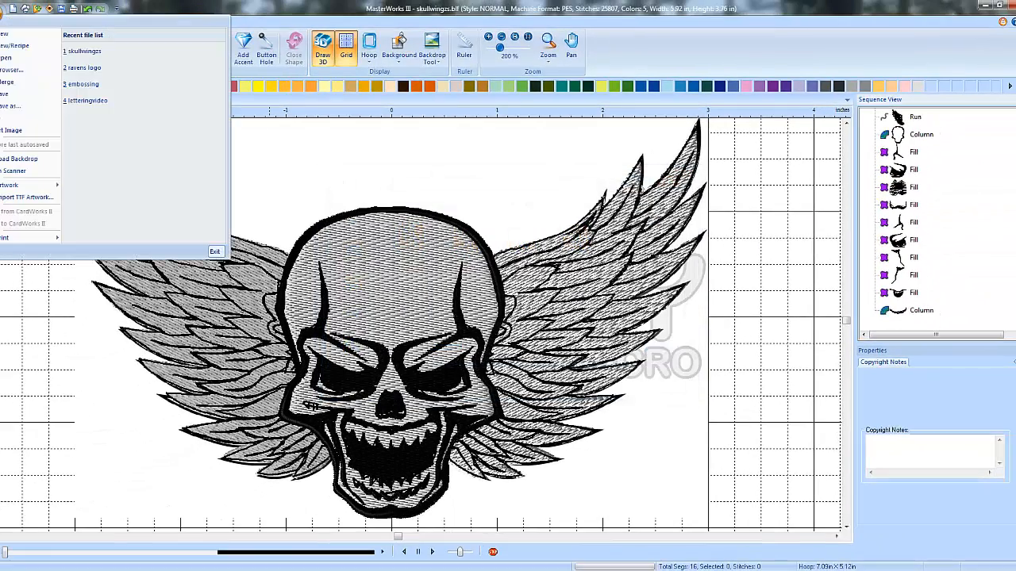
{"action": "mouse_move", "coordinate": [18, 107]}
{"action": "left_click", "coordinate": [44, 118]}
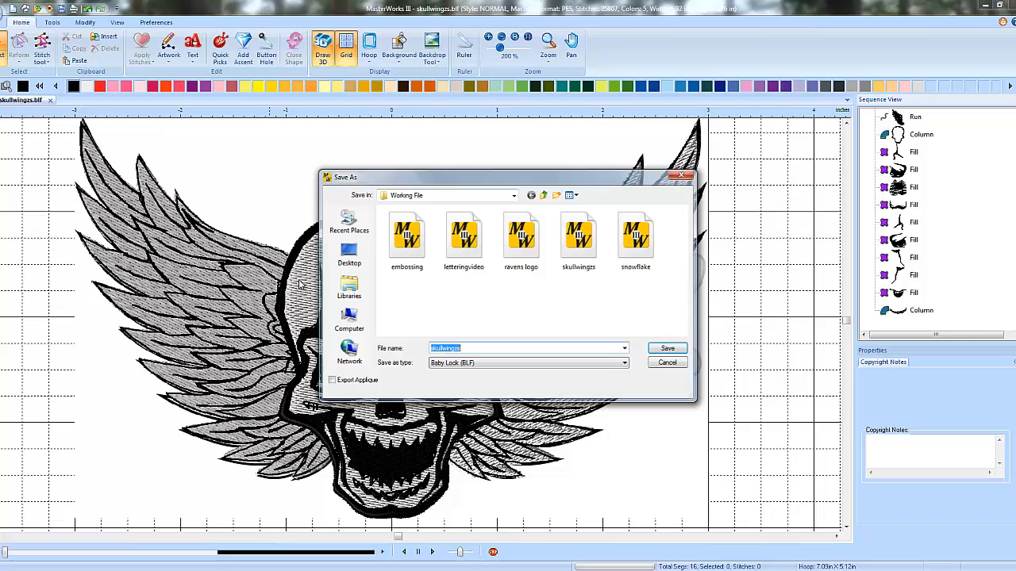
{"action": "left_click", "coordinate": [495, 363]}
{"action": "left_click", "coordinate": [529, 386]}
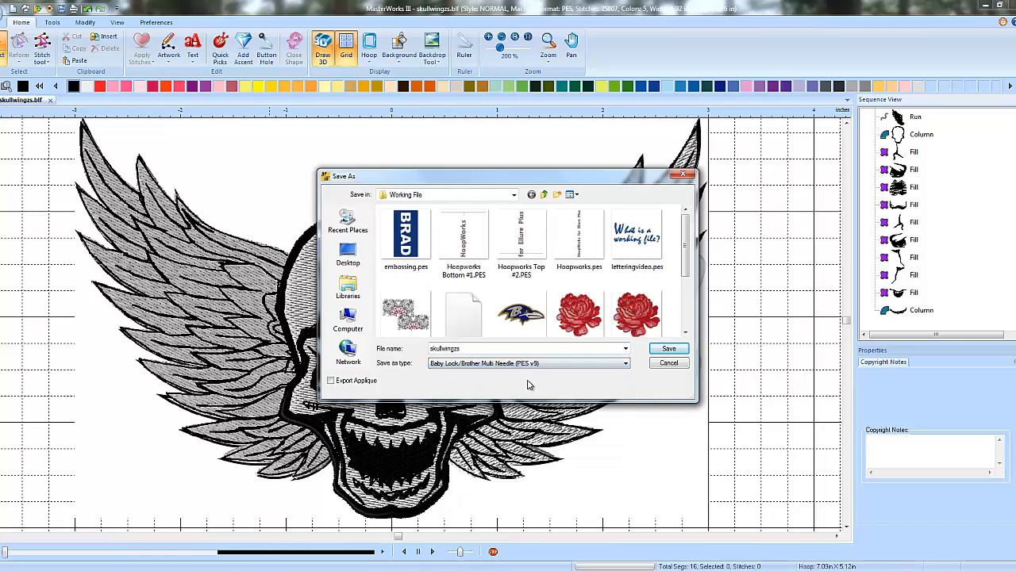
{"action": "left_click", "coordinate": [671, 351]}
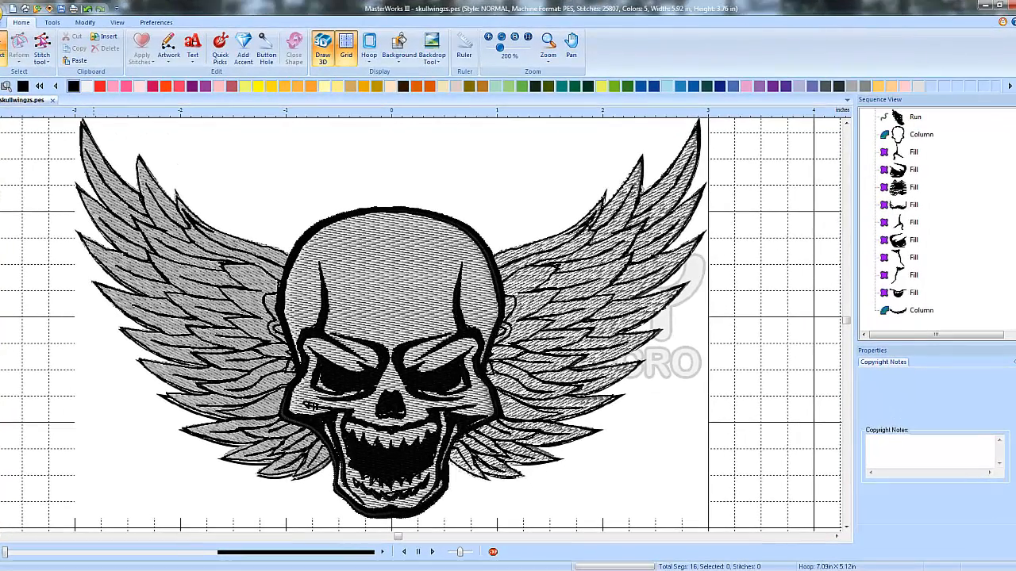
- Save the design again in the Baby Lock/Brother Multi Needle (PES v9) format, replacing the existing skullwingzs.pes
{"action": "left_click", "coordinate": [2, 12]}
{"action": "left_click", "coordinate": [18, 117]}
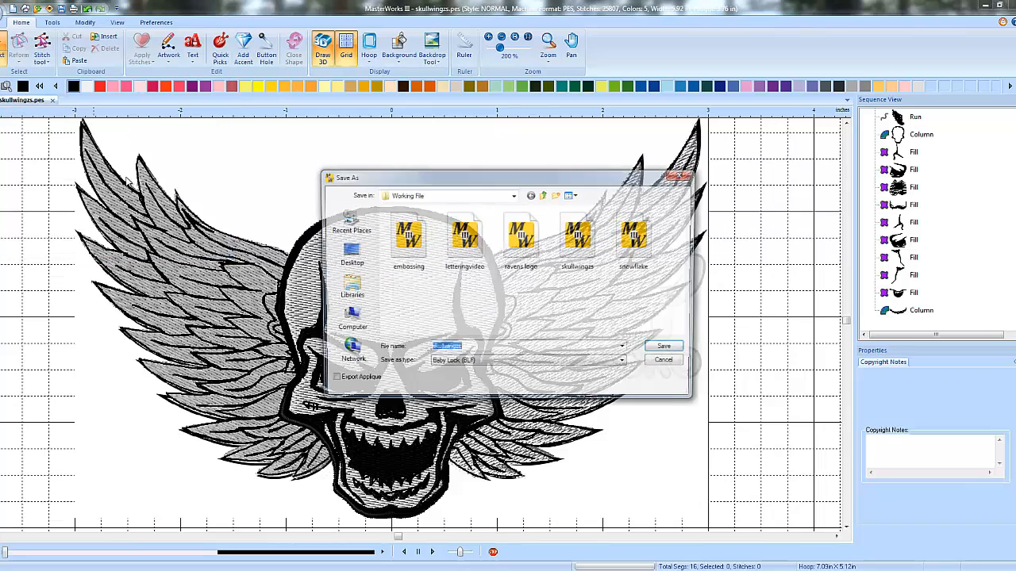
{"action": "left_click", "coordinate": [514, 363]}
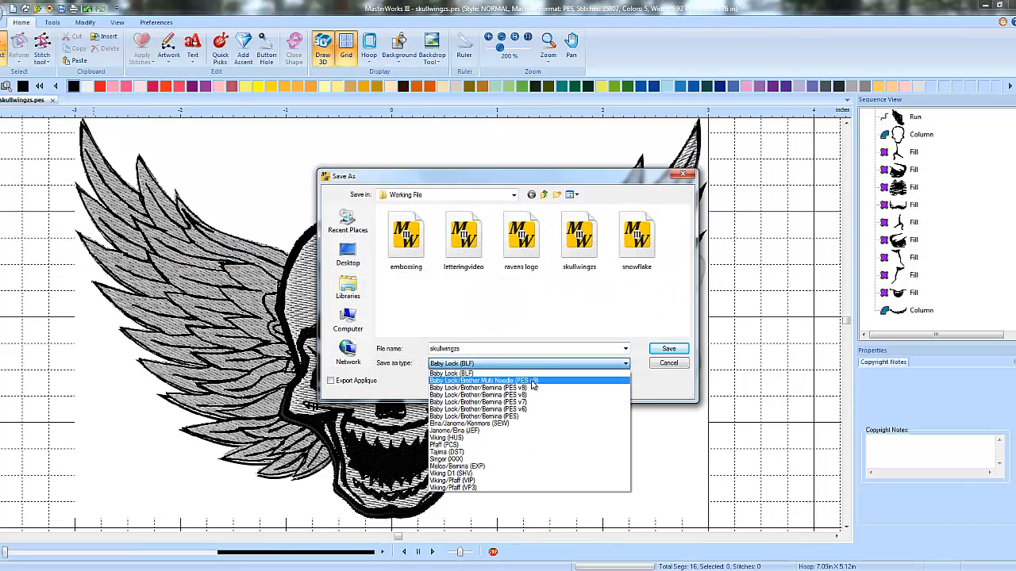
{"action": "left_click", "coordinate": [520, 381]}
{"action": "left_click", "coordinate": [668, 349]}
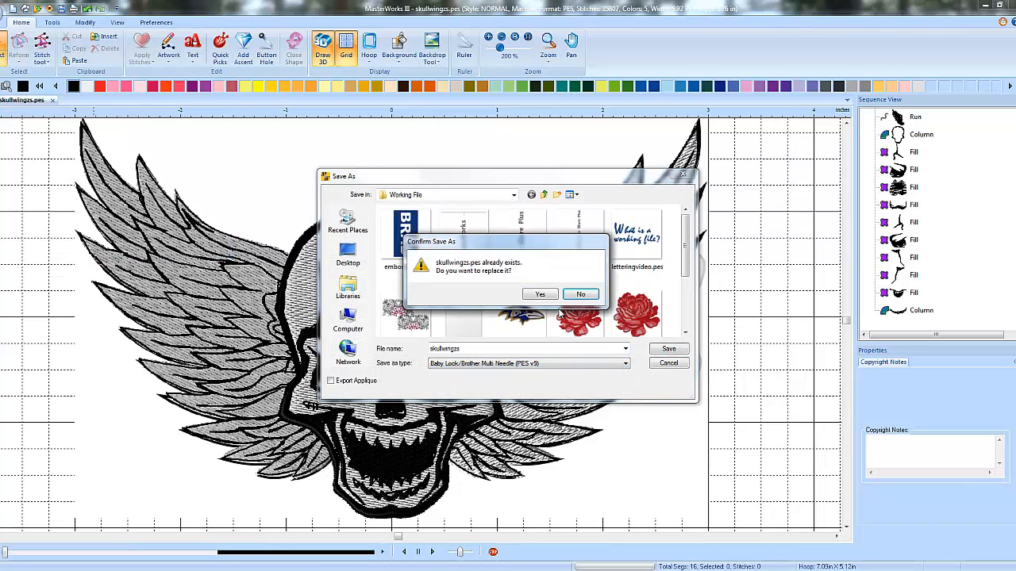
{"action": "left_click", "coordinate": [539, 296]}
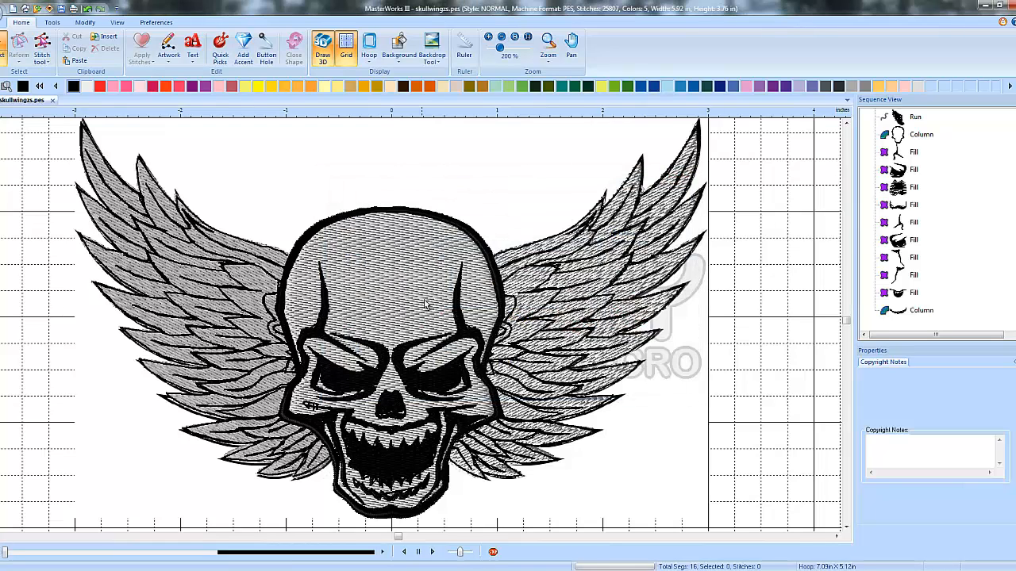